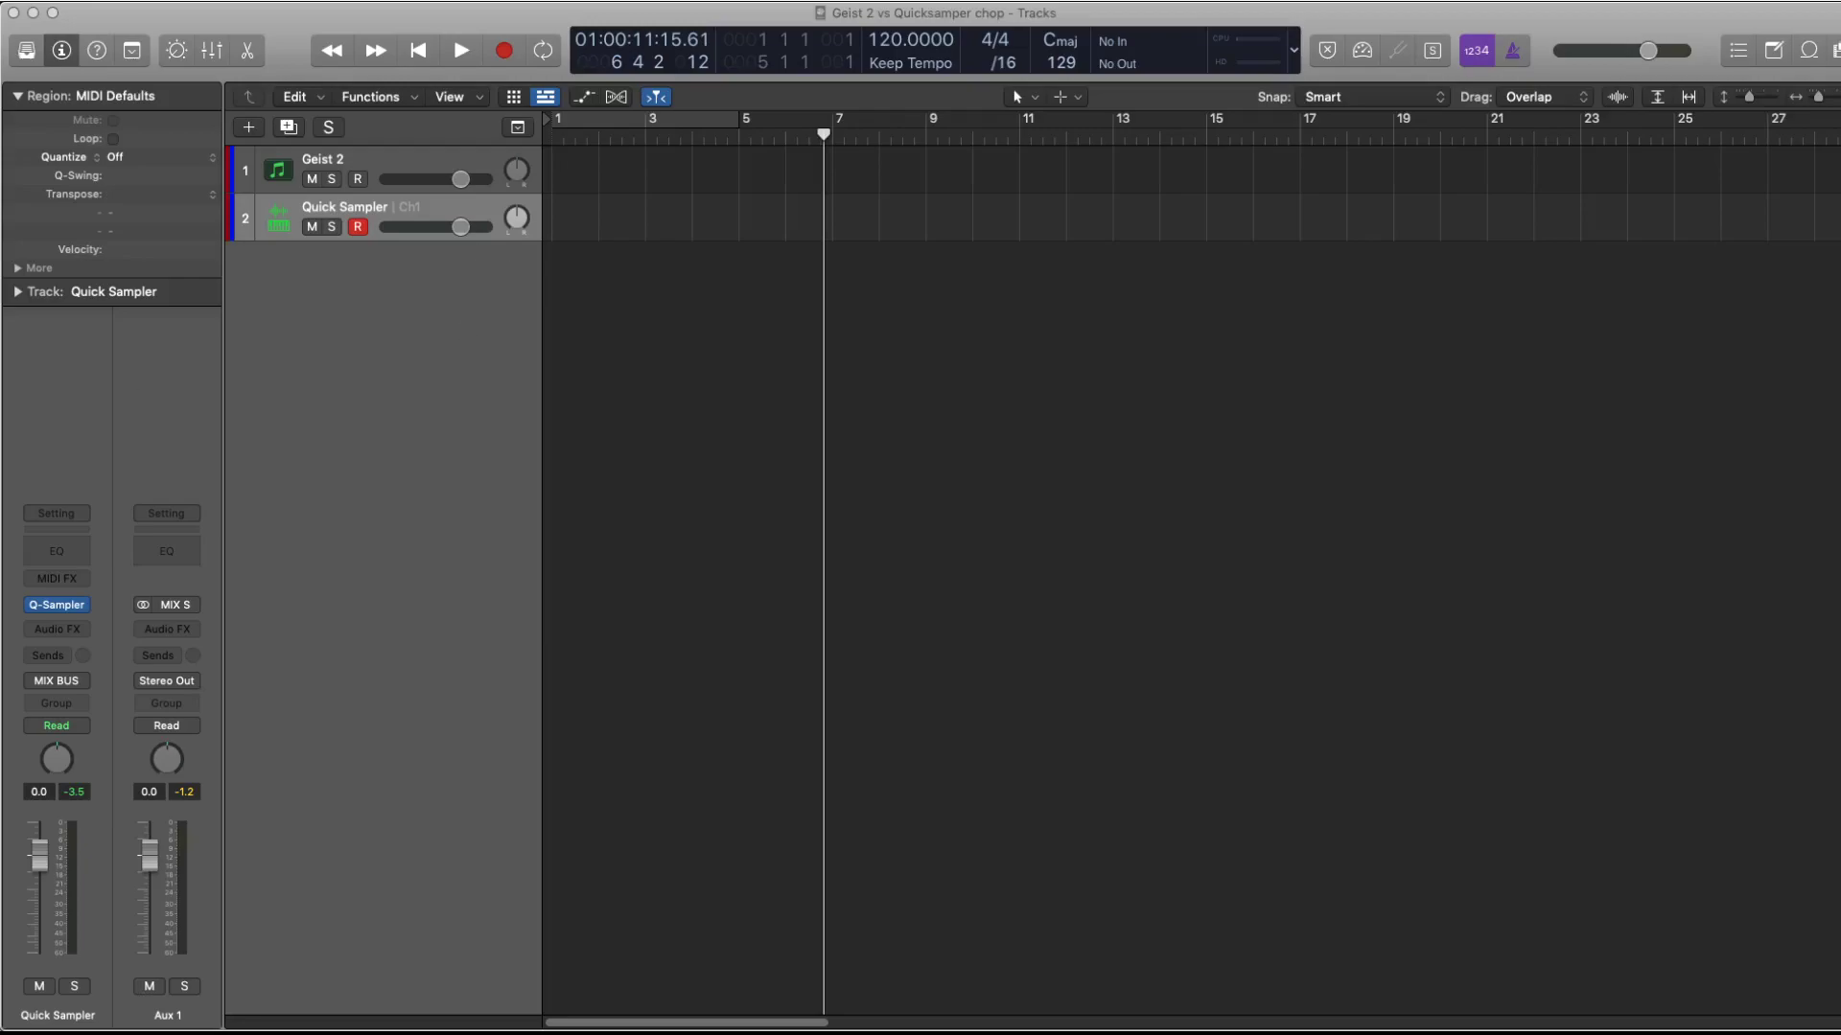
Open the Geist 2 instrument from its track and reposition its window so the whole interface is visible.
left_click(361, 173)
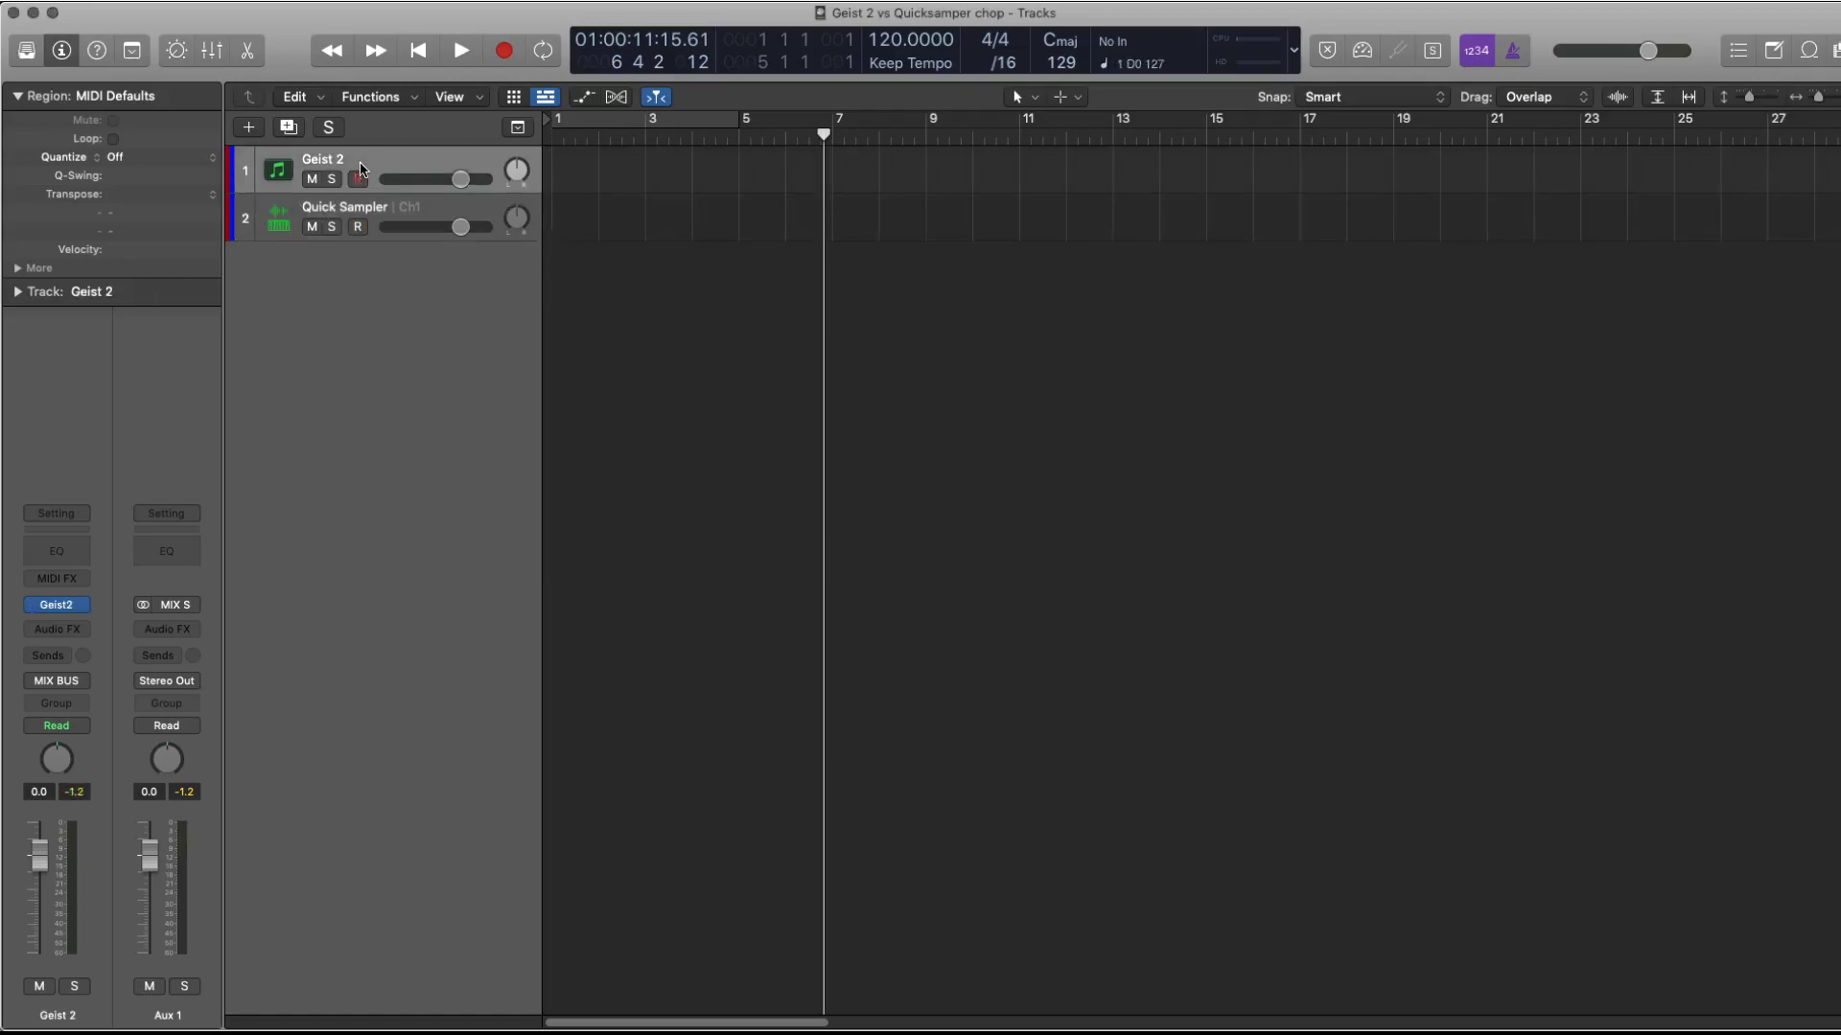
left_click(55, 604)
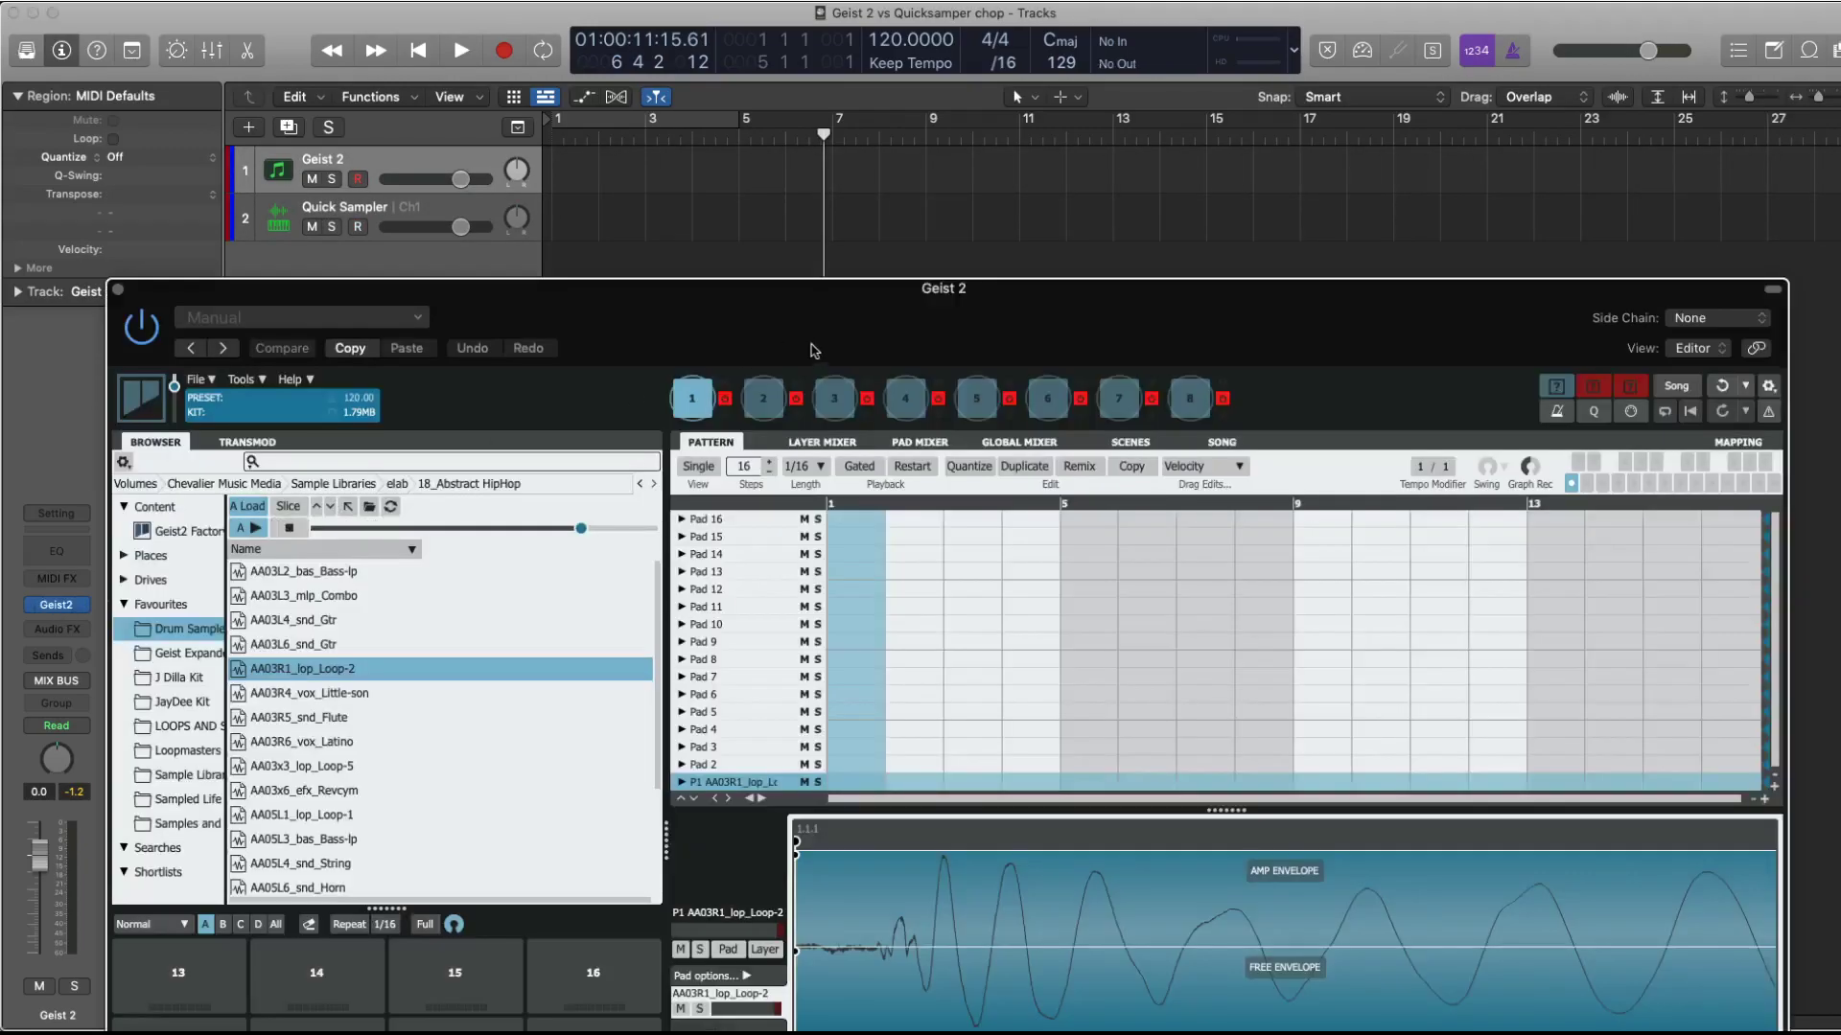
left_click_drag(1162, 280, 1143, 22)
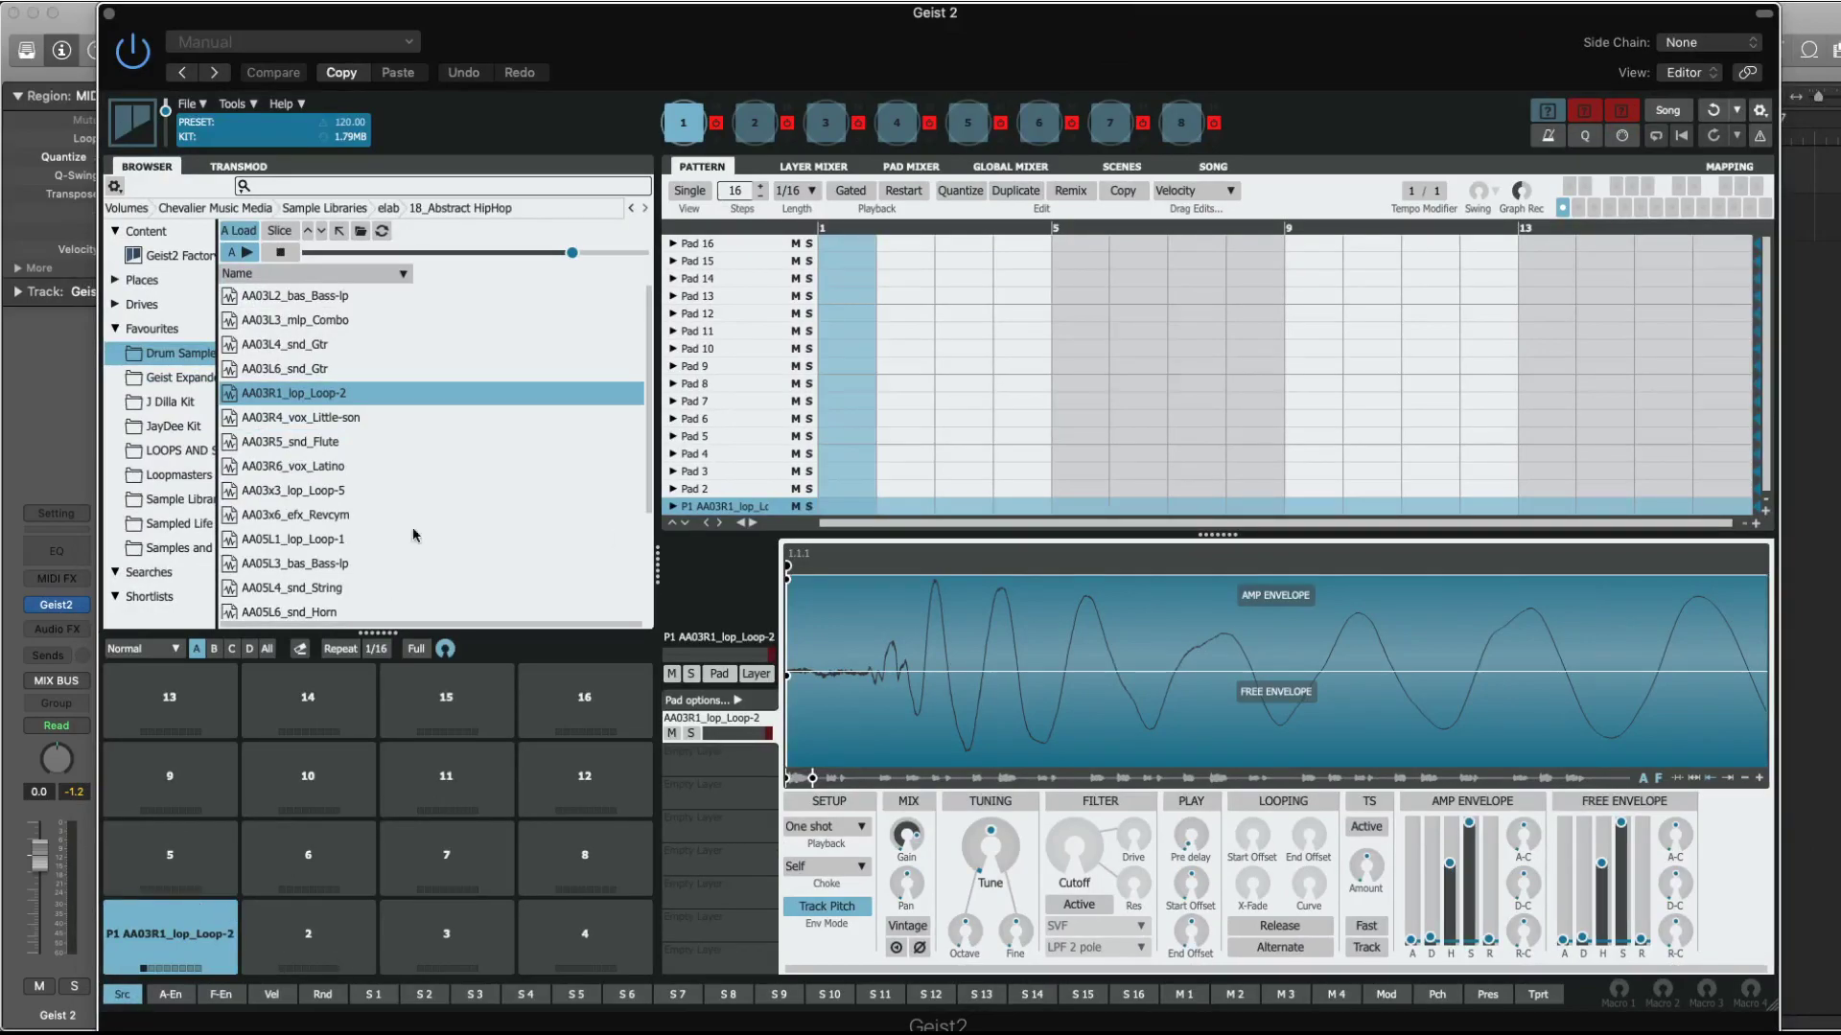
Enlarge the pad area in Geist 2, display the pads of all banks, and return to bank A.
left_click_drag(378, 633, 405, 478)
left_click(267, 494)
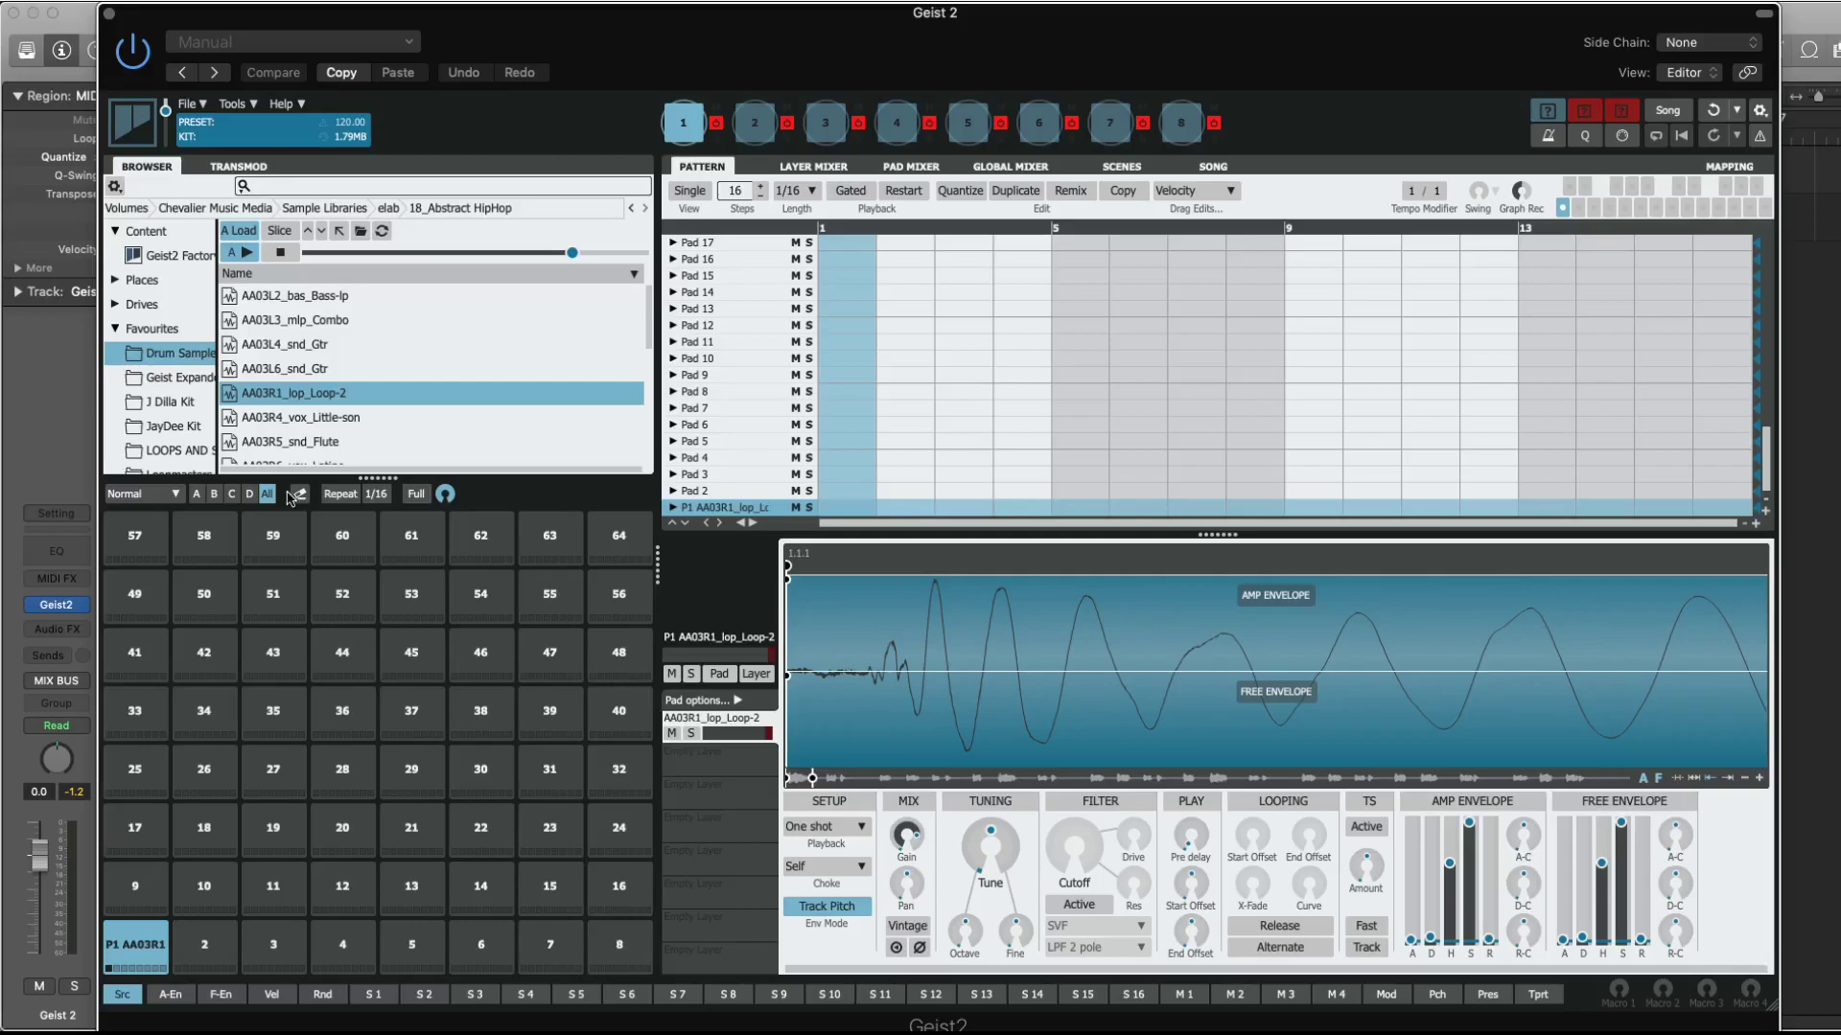
left_click(197, 494)
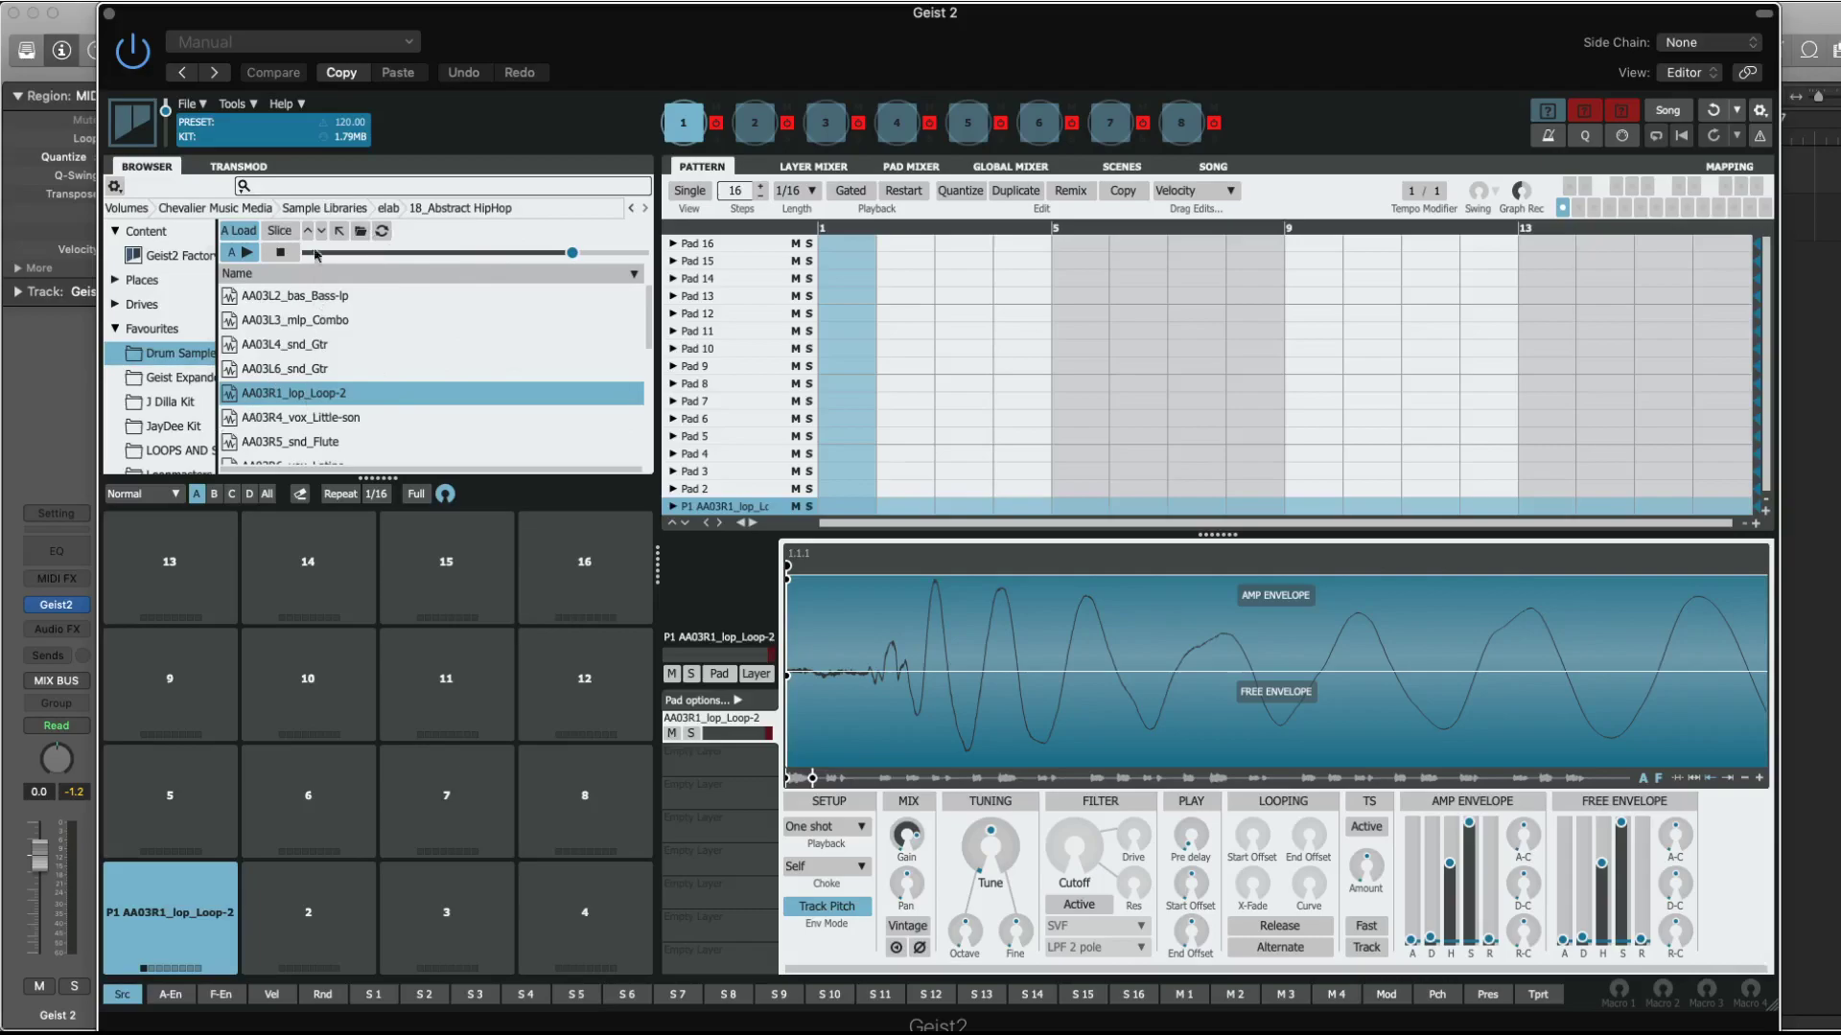
Slice the AA03R1_lop_Loop-2 sample by transients and commit the slices to the pads.
left_click(279, 230)
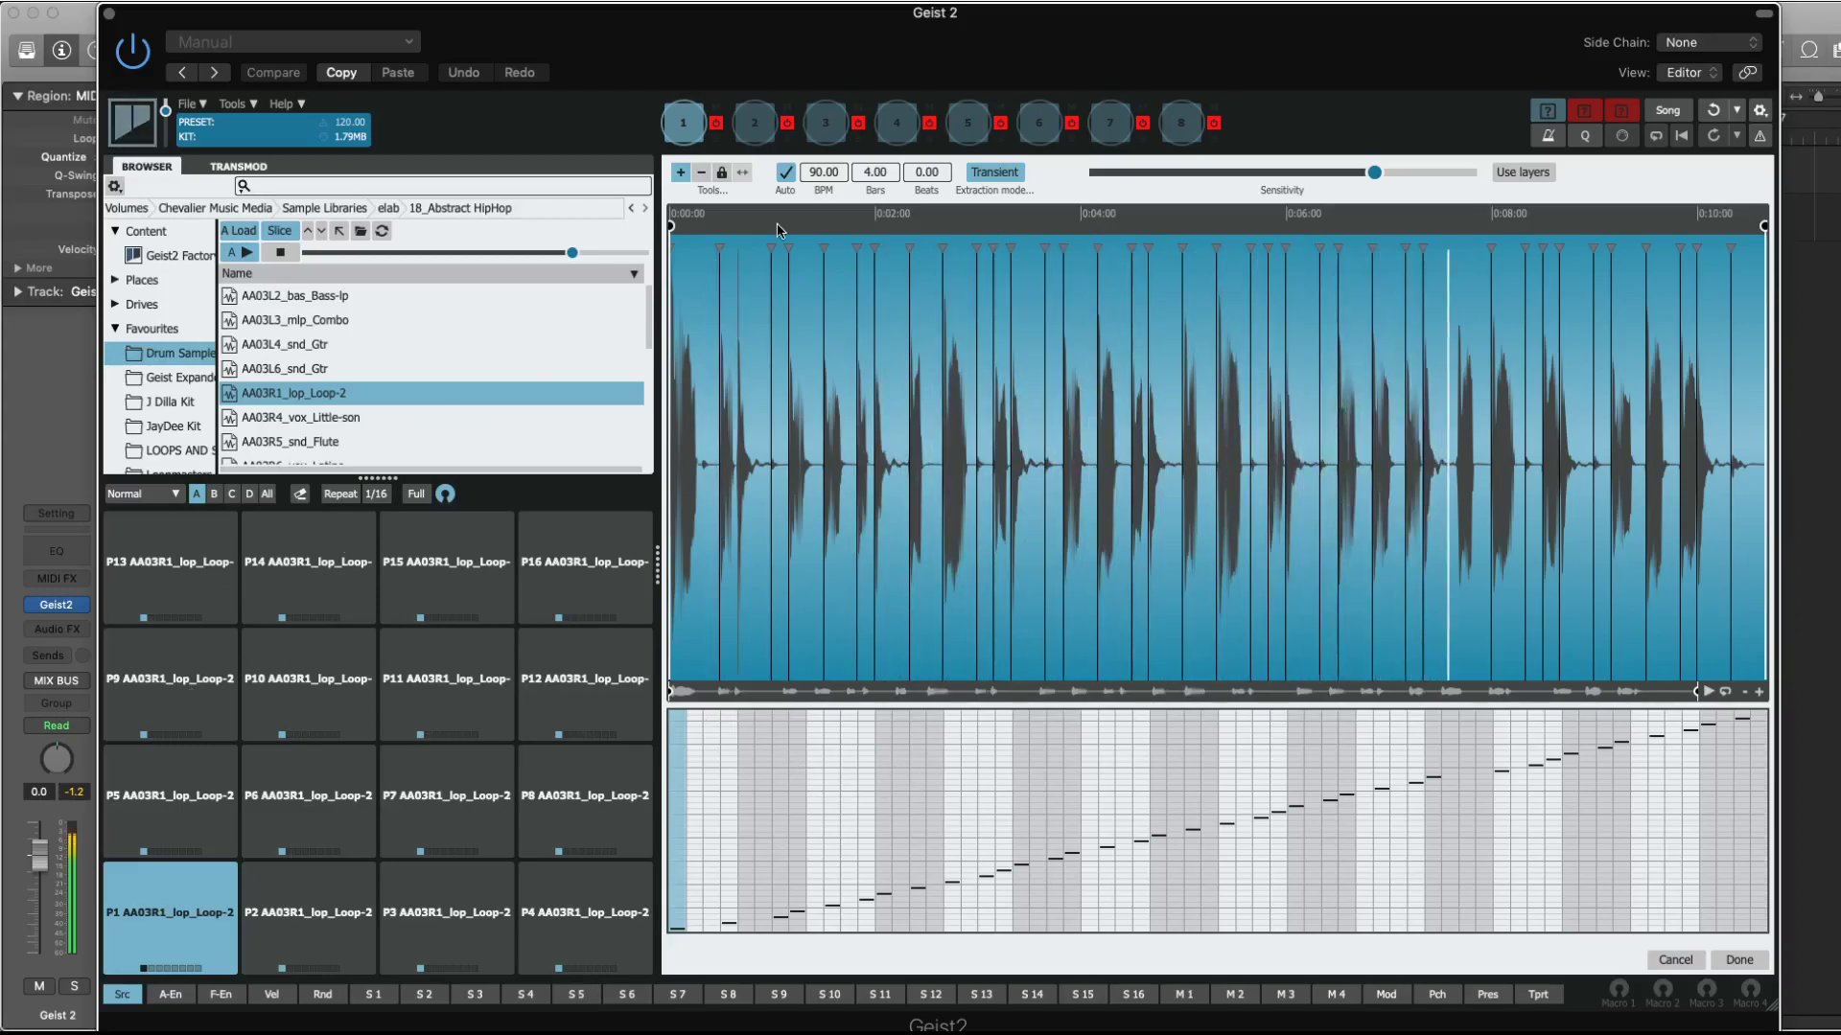
left_click(1737, 959)
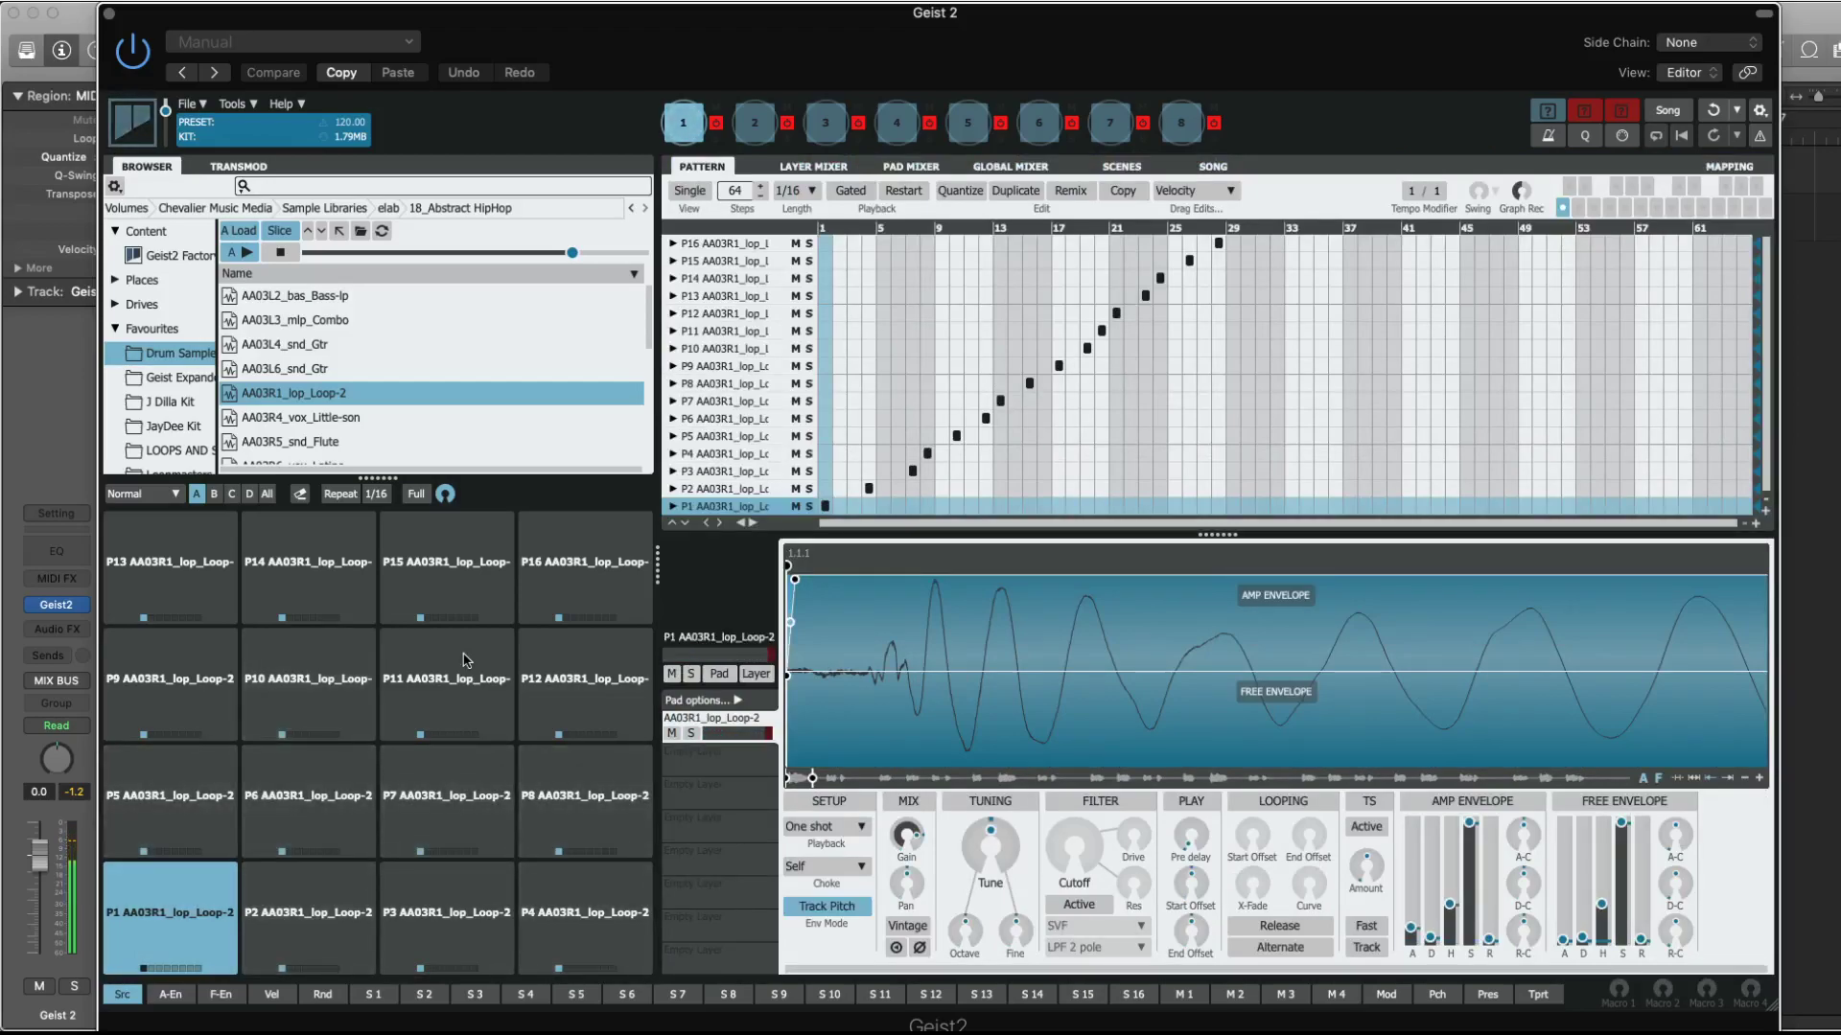
Audition the loop slices on the bank A pads, working from pad 2 up to pad 16.
left_click(299, 906)
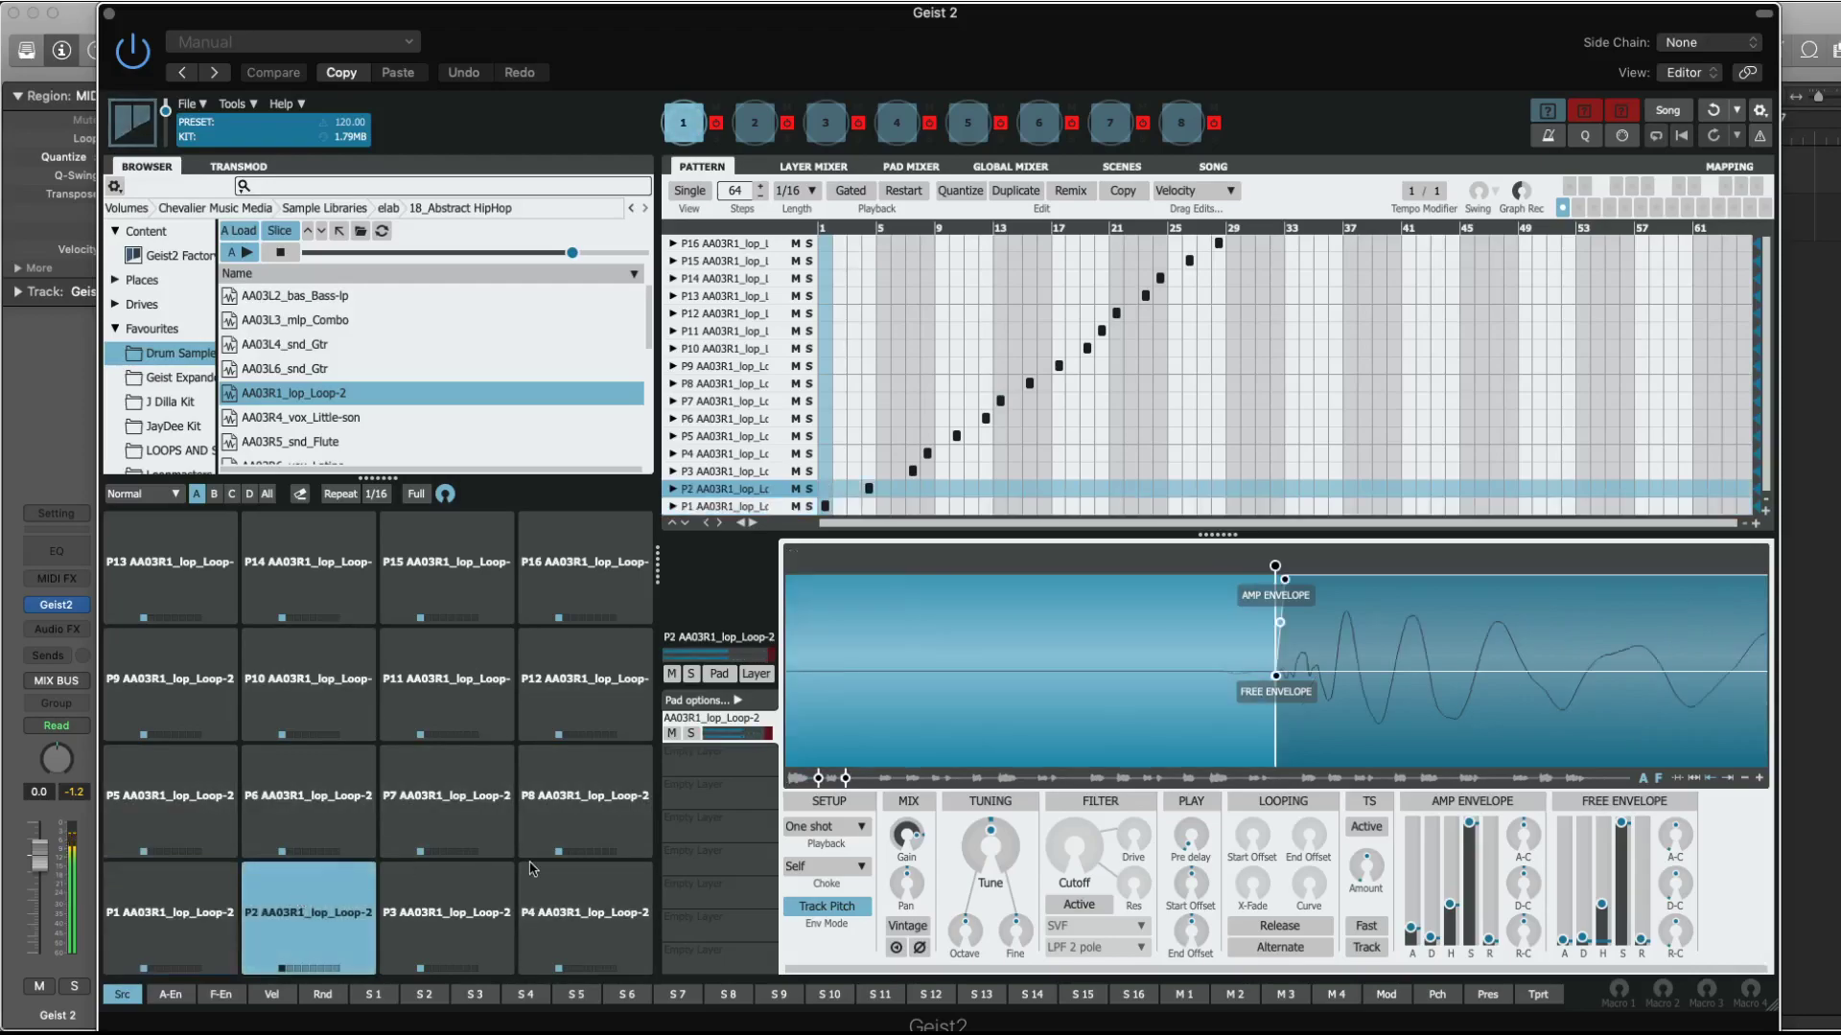
left_click(428, 911)
left_click(179, 801)
left_click(441, 798)
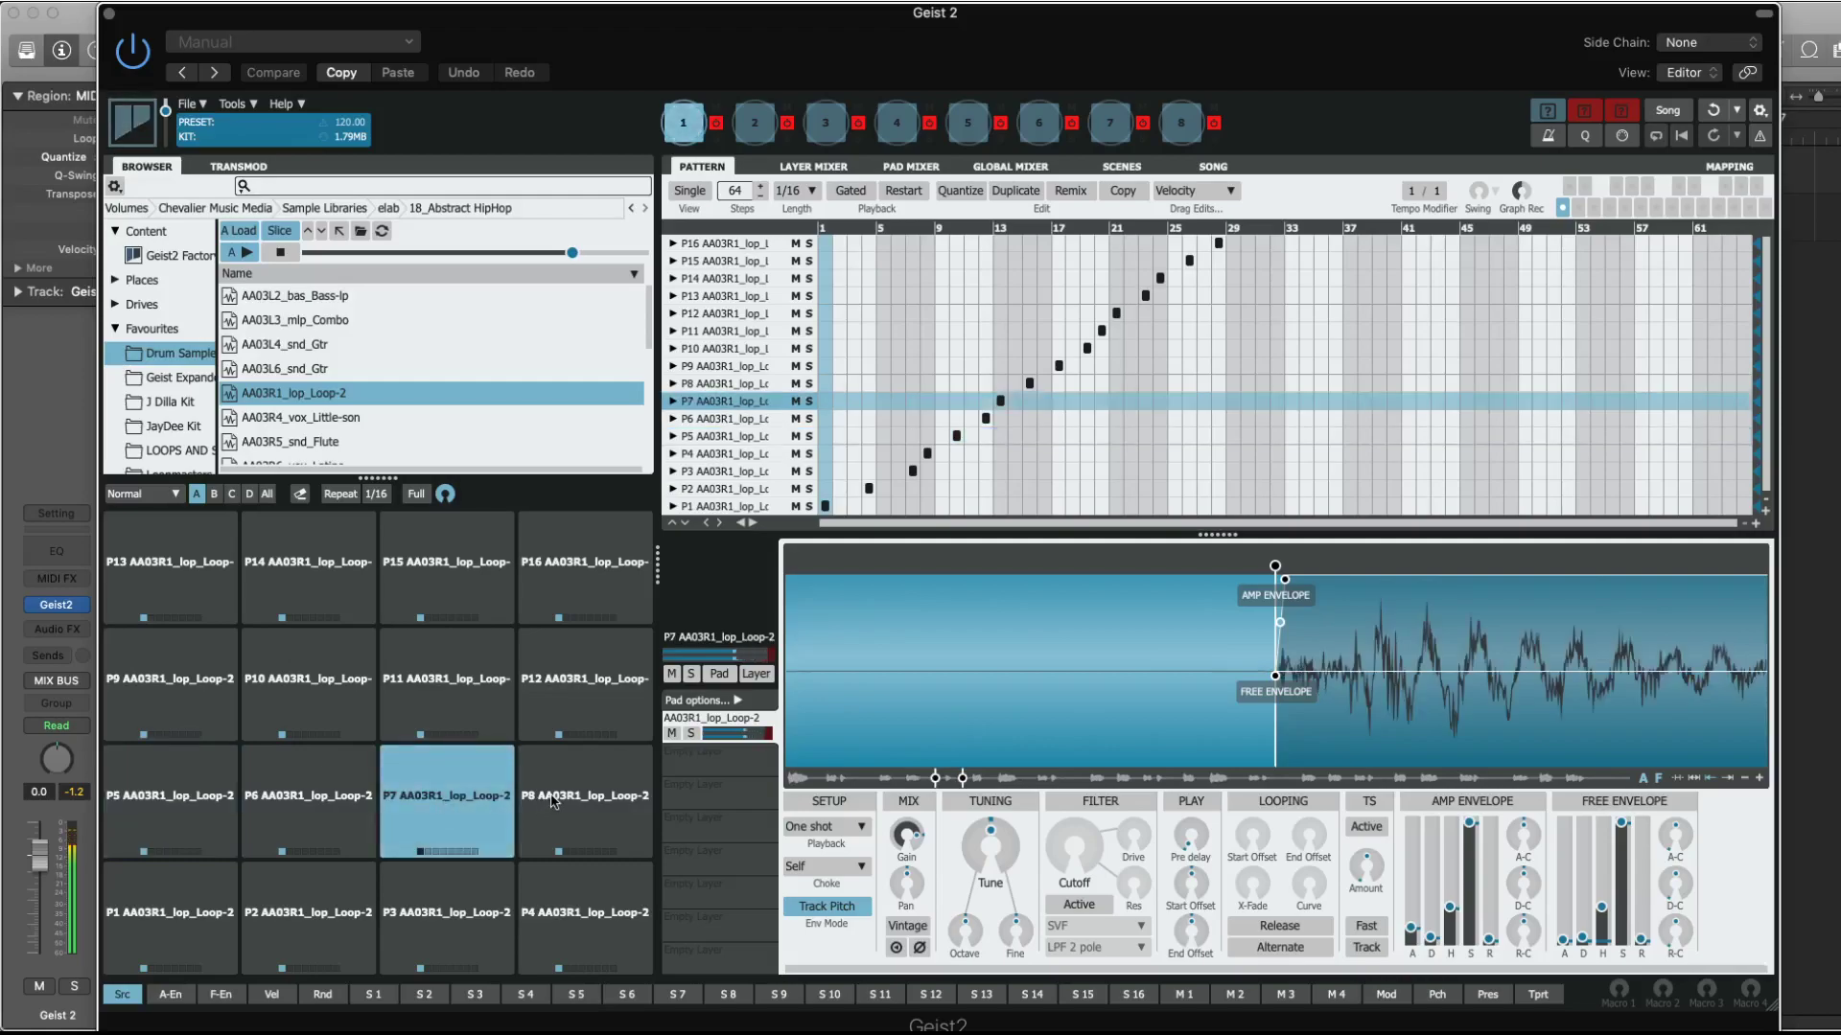
left_click(580, 798)
left_click(172, 684)
left_click(309, 684)
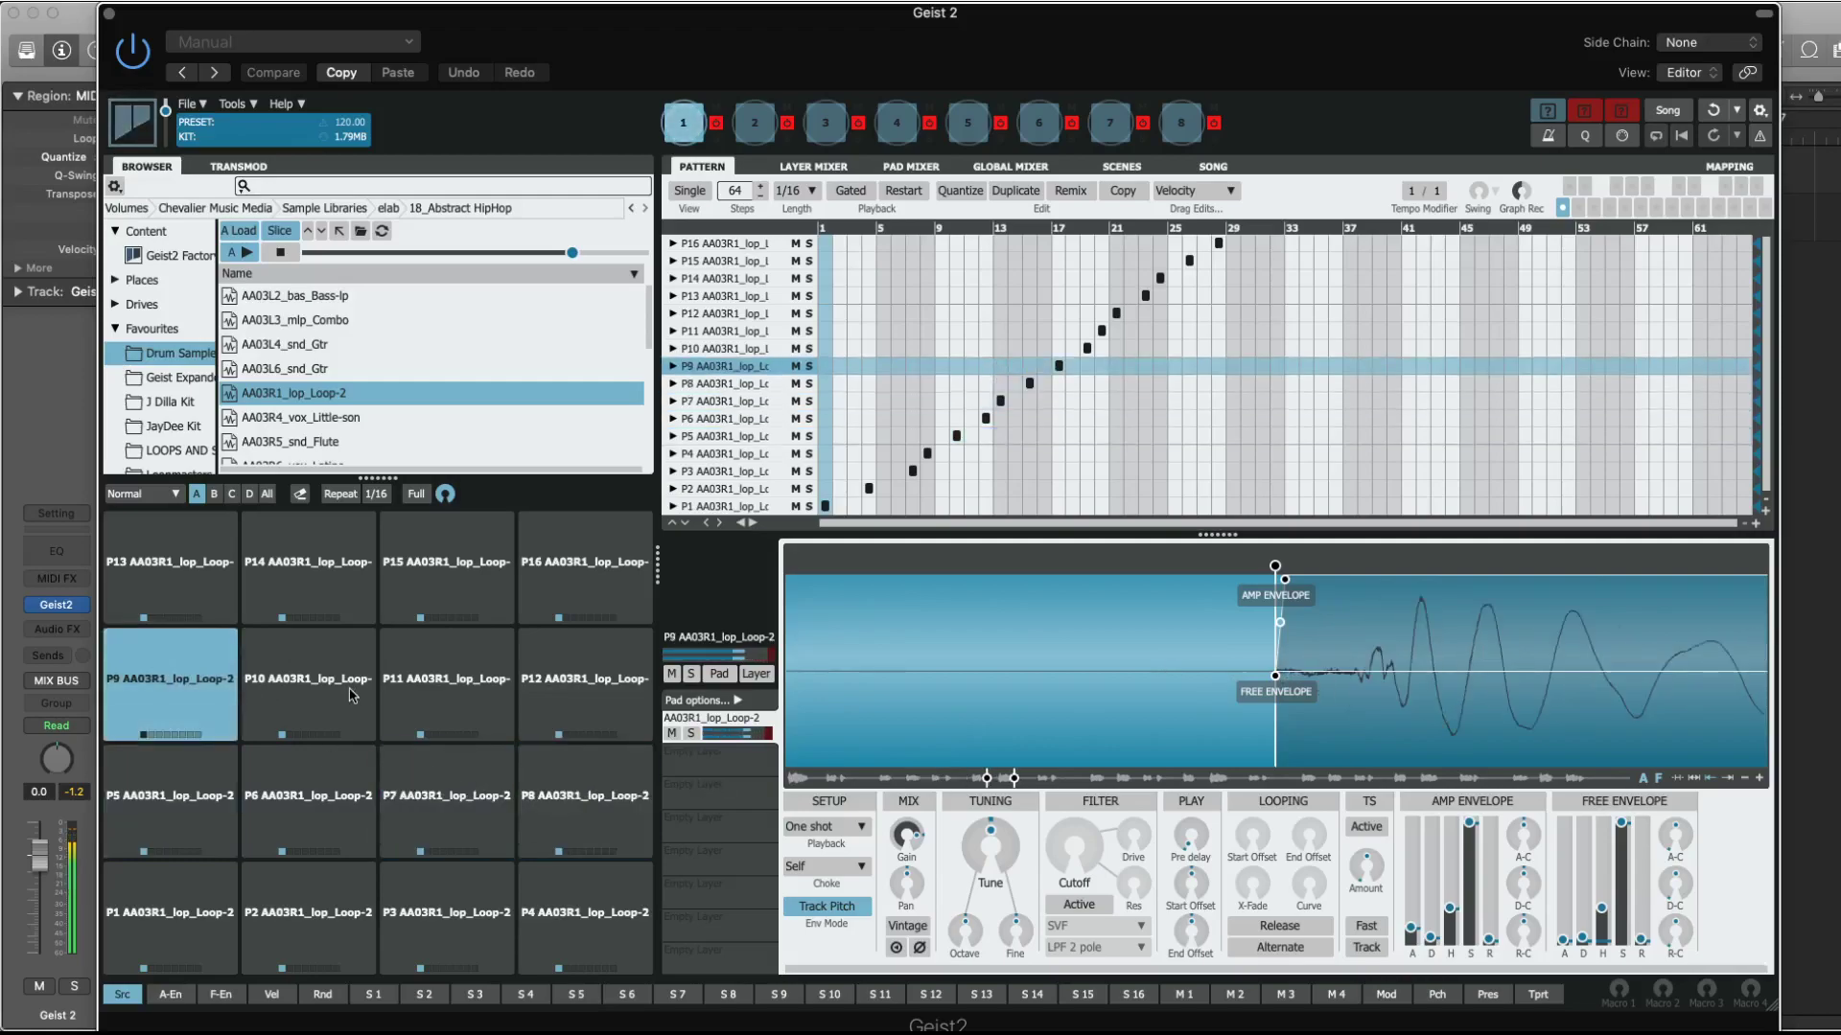
left_click(446, 685)
left_click(602, 682)
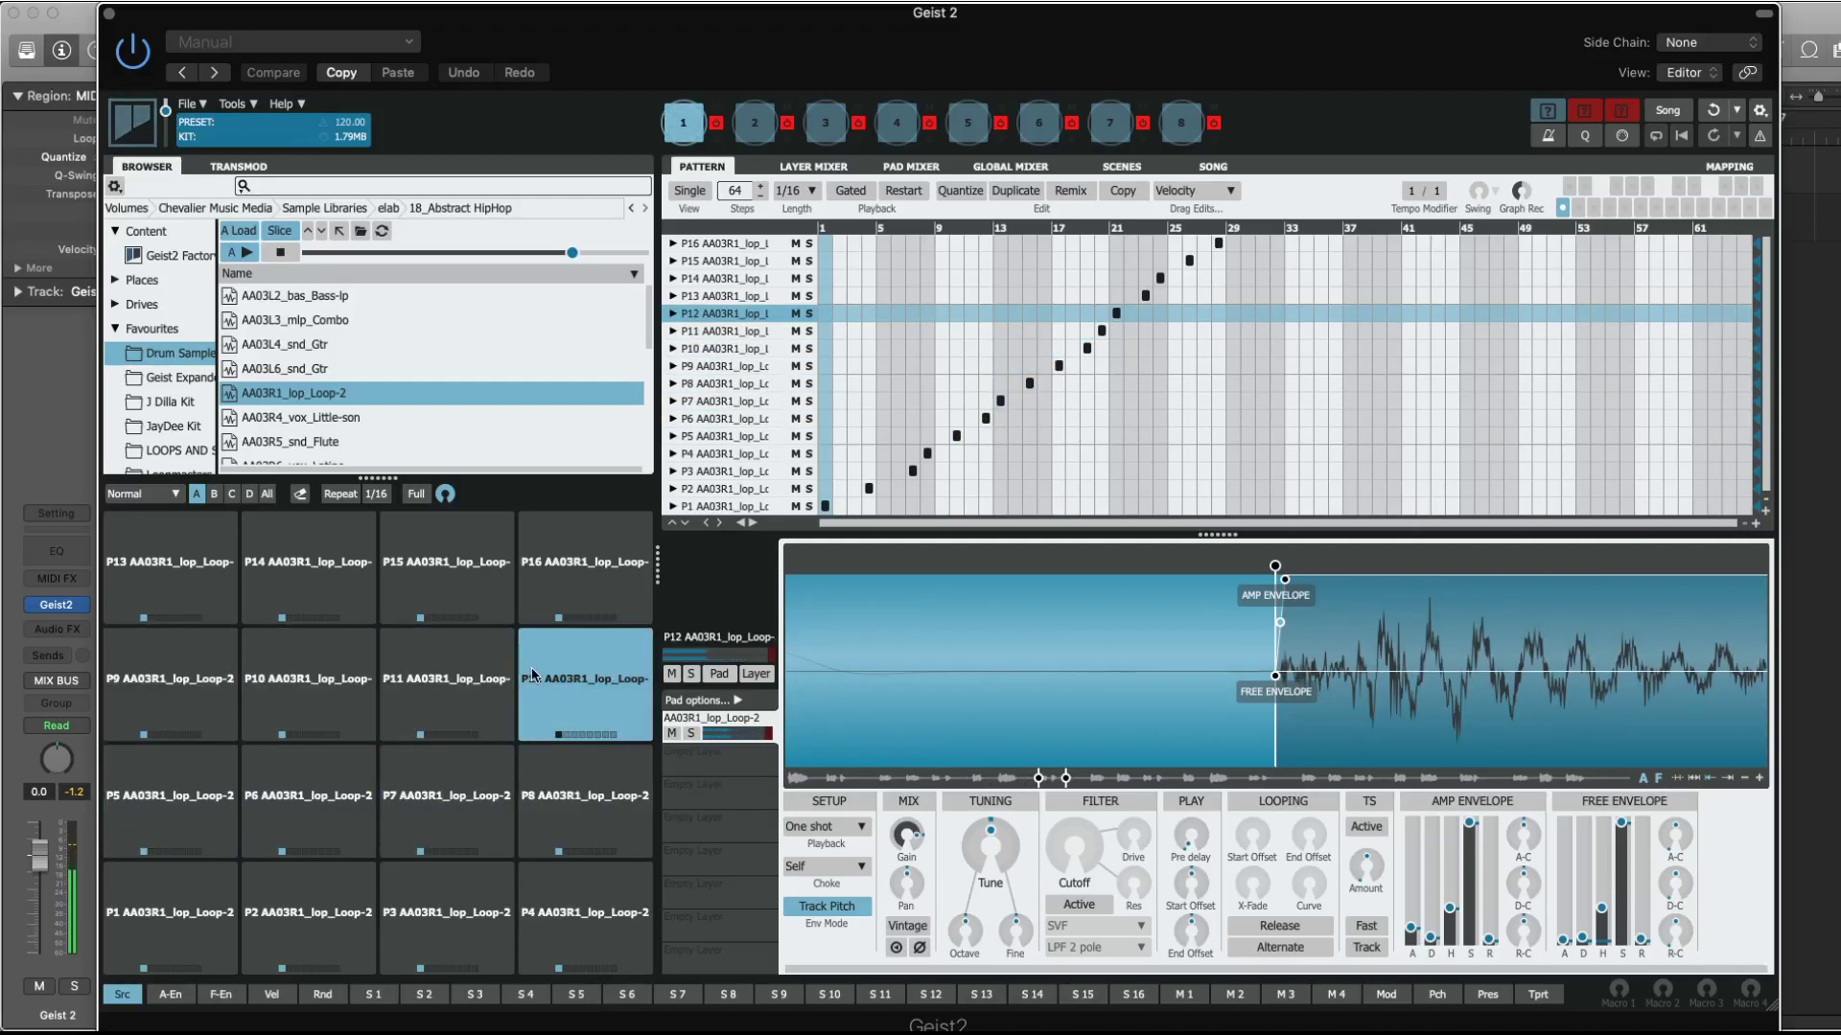
left_click(176, 582)
left_click(333, 592)
left_click(469, 580)
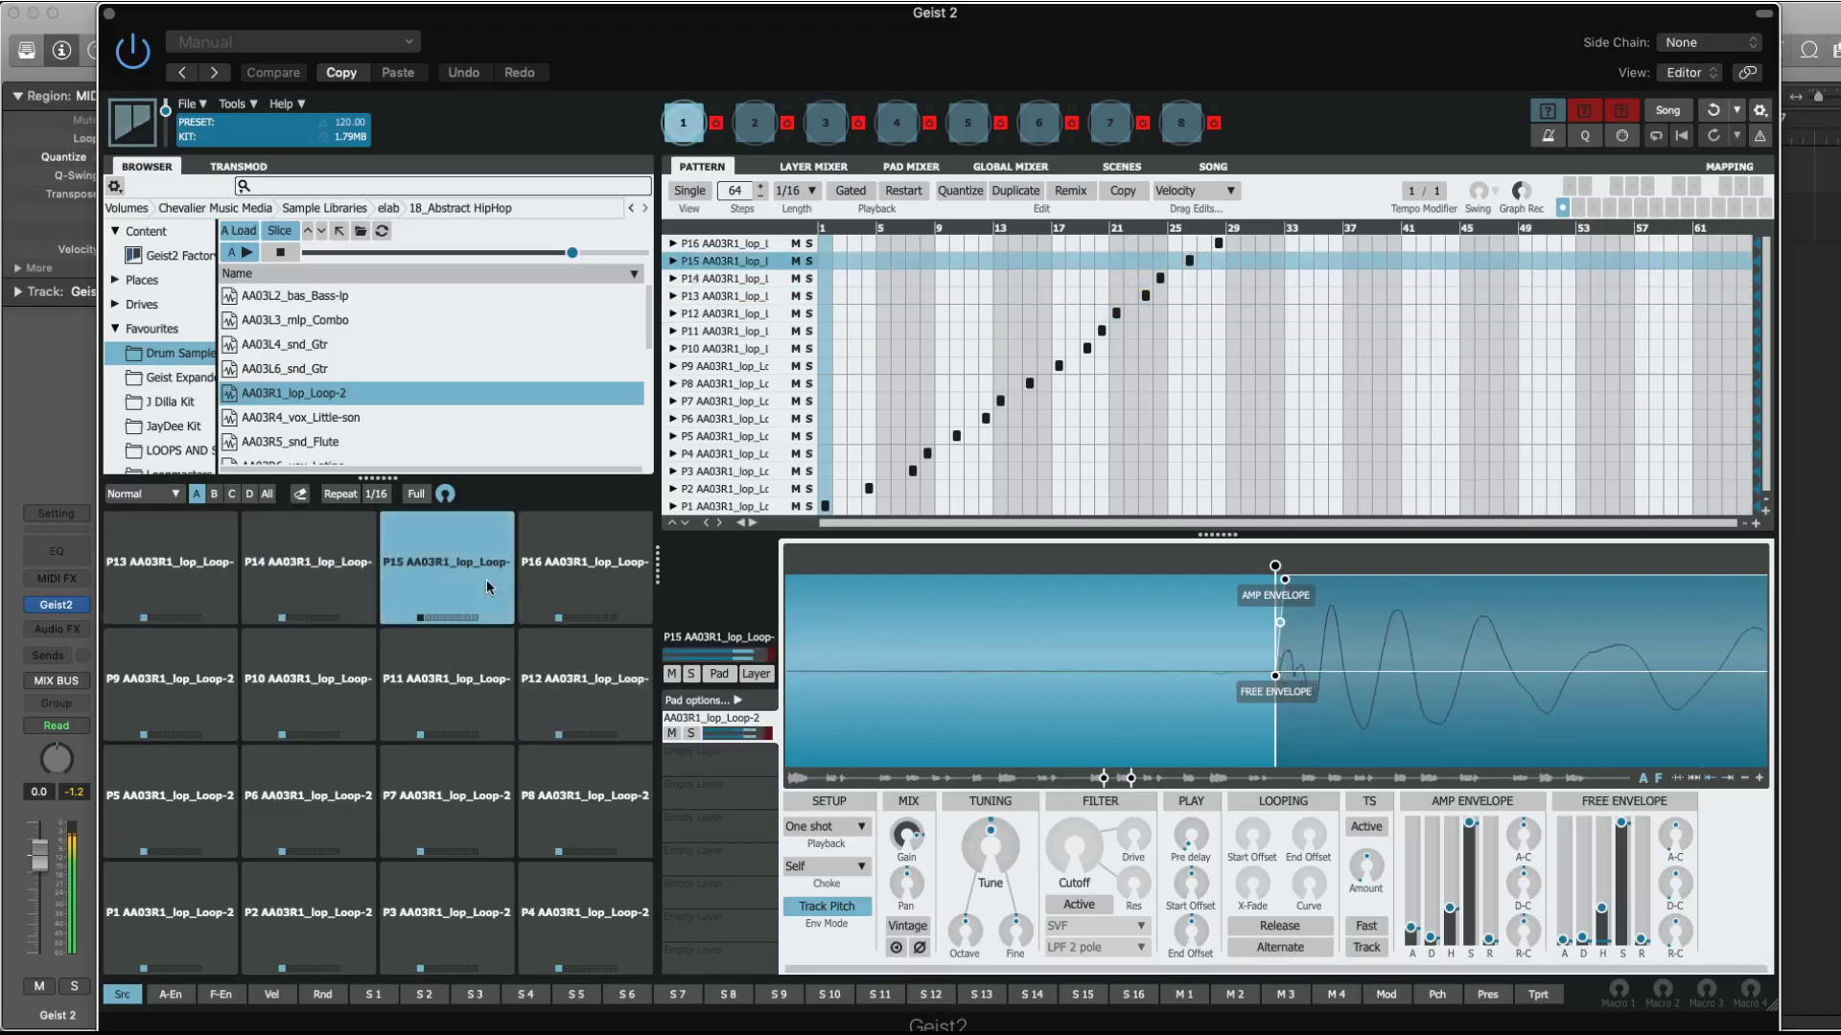
left_click(575, 590)
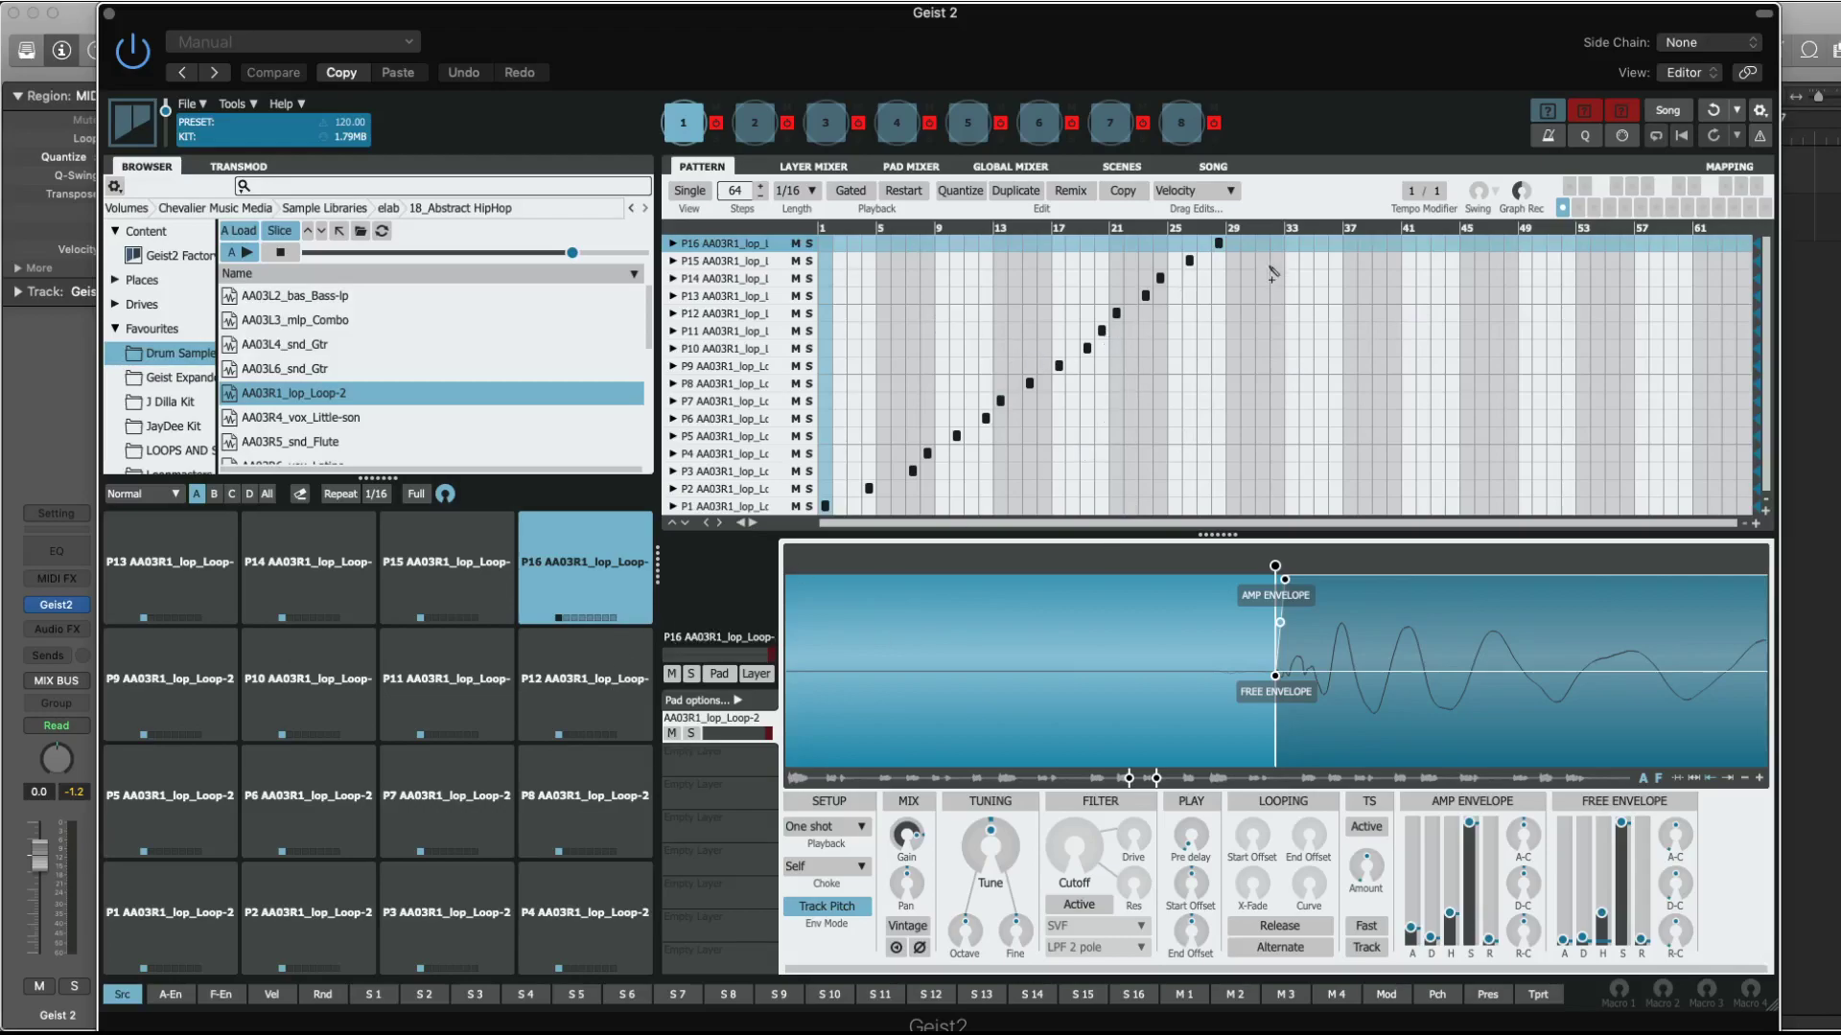
Close Geist 2, record-enable the Quick Sampler track in its place, and open the Quick Sampler instrument.
left_click(109, 15)
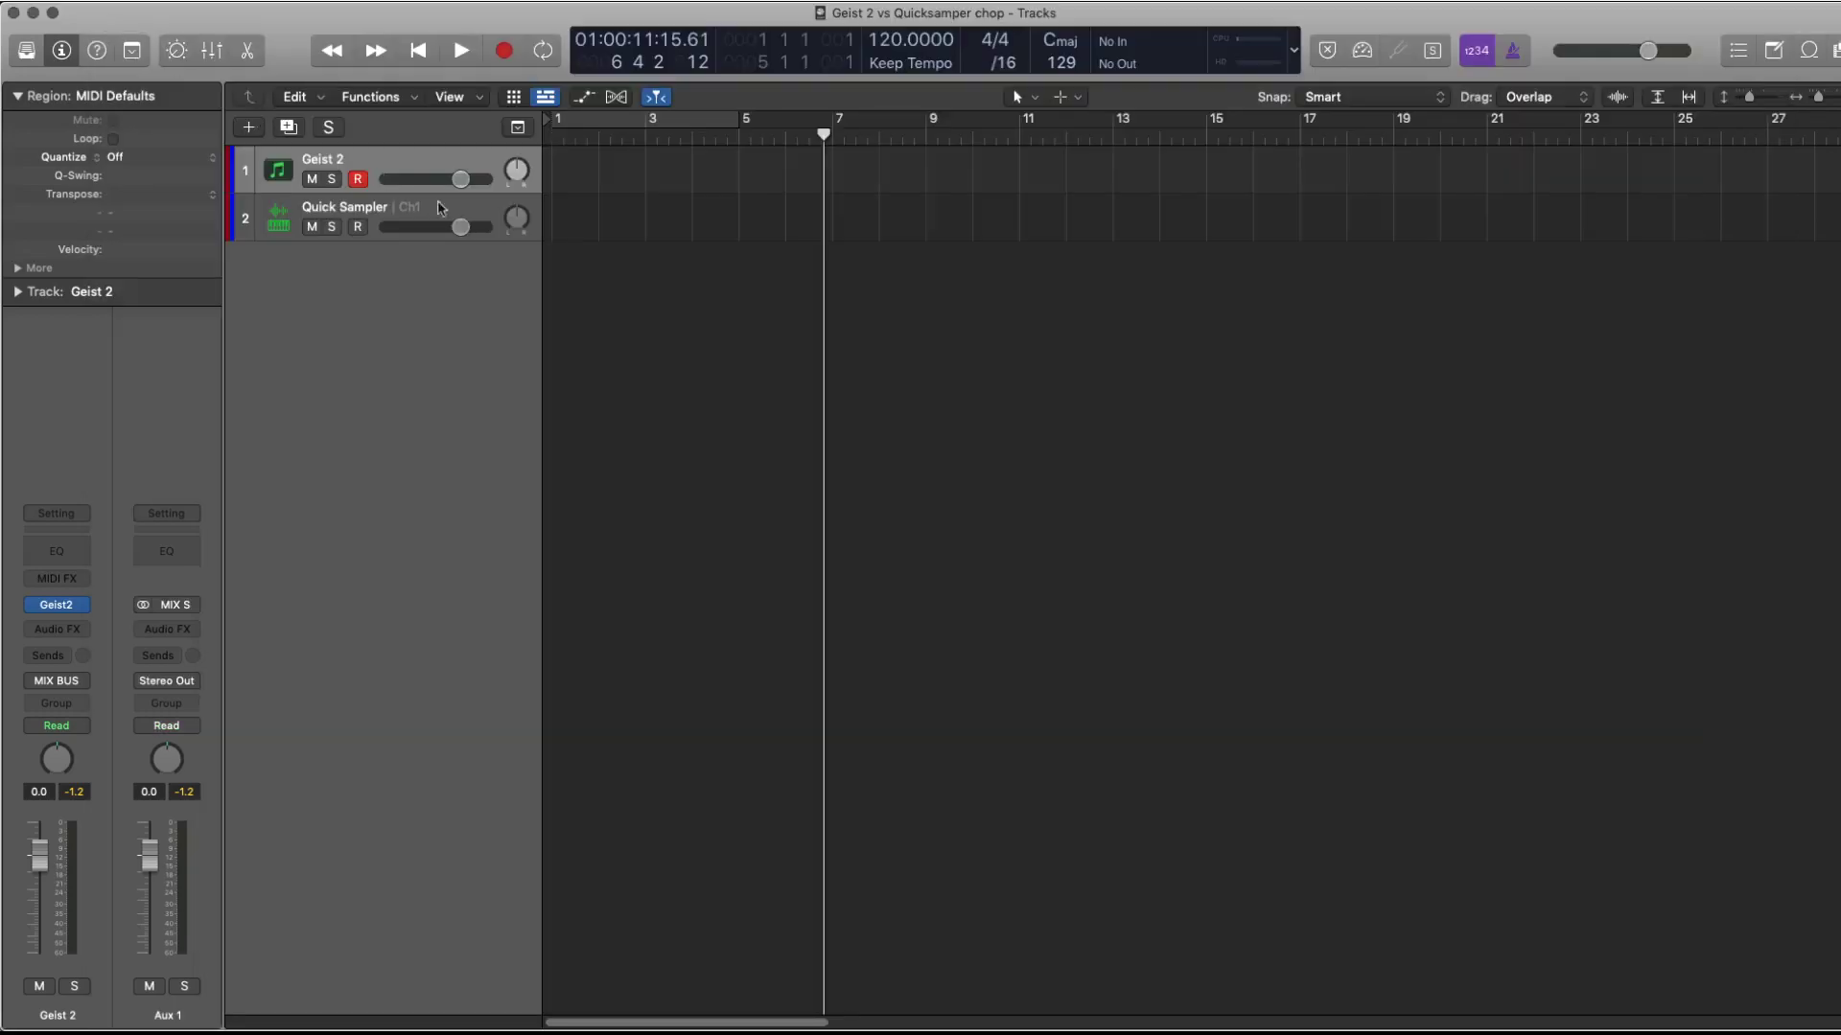
left_click(356, 180)
left_click(359, 227)
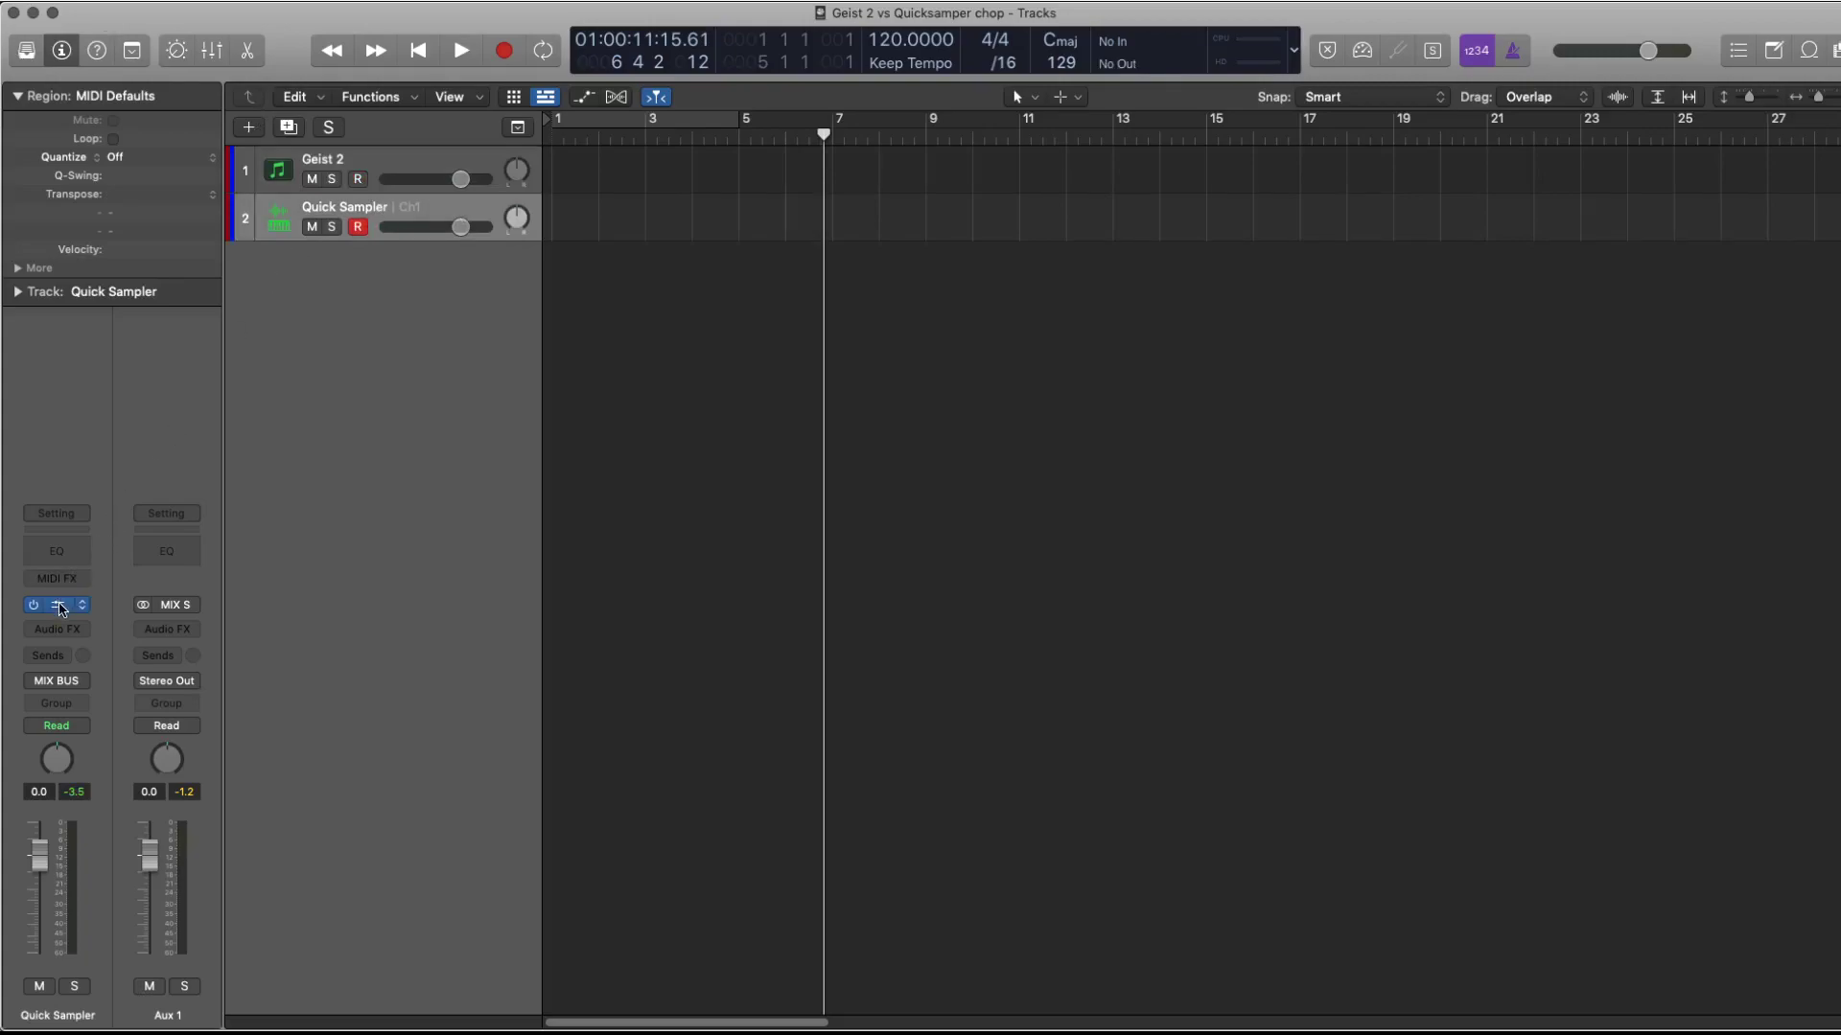
left_click(60, 605)
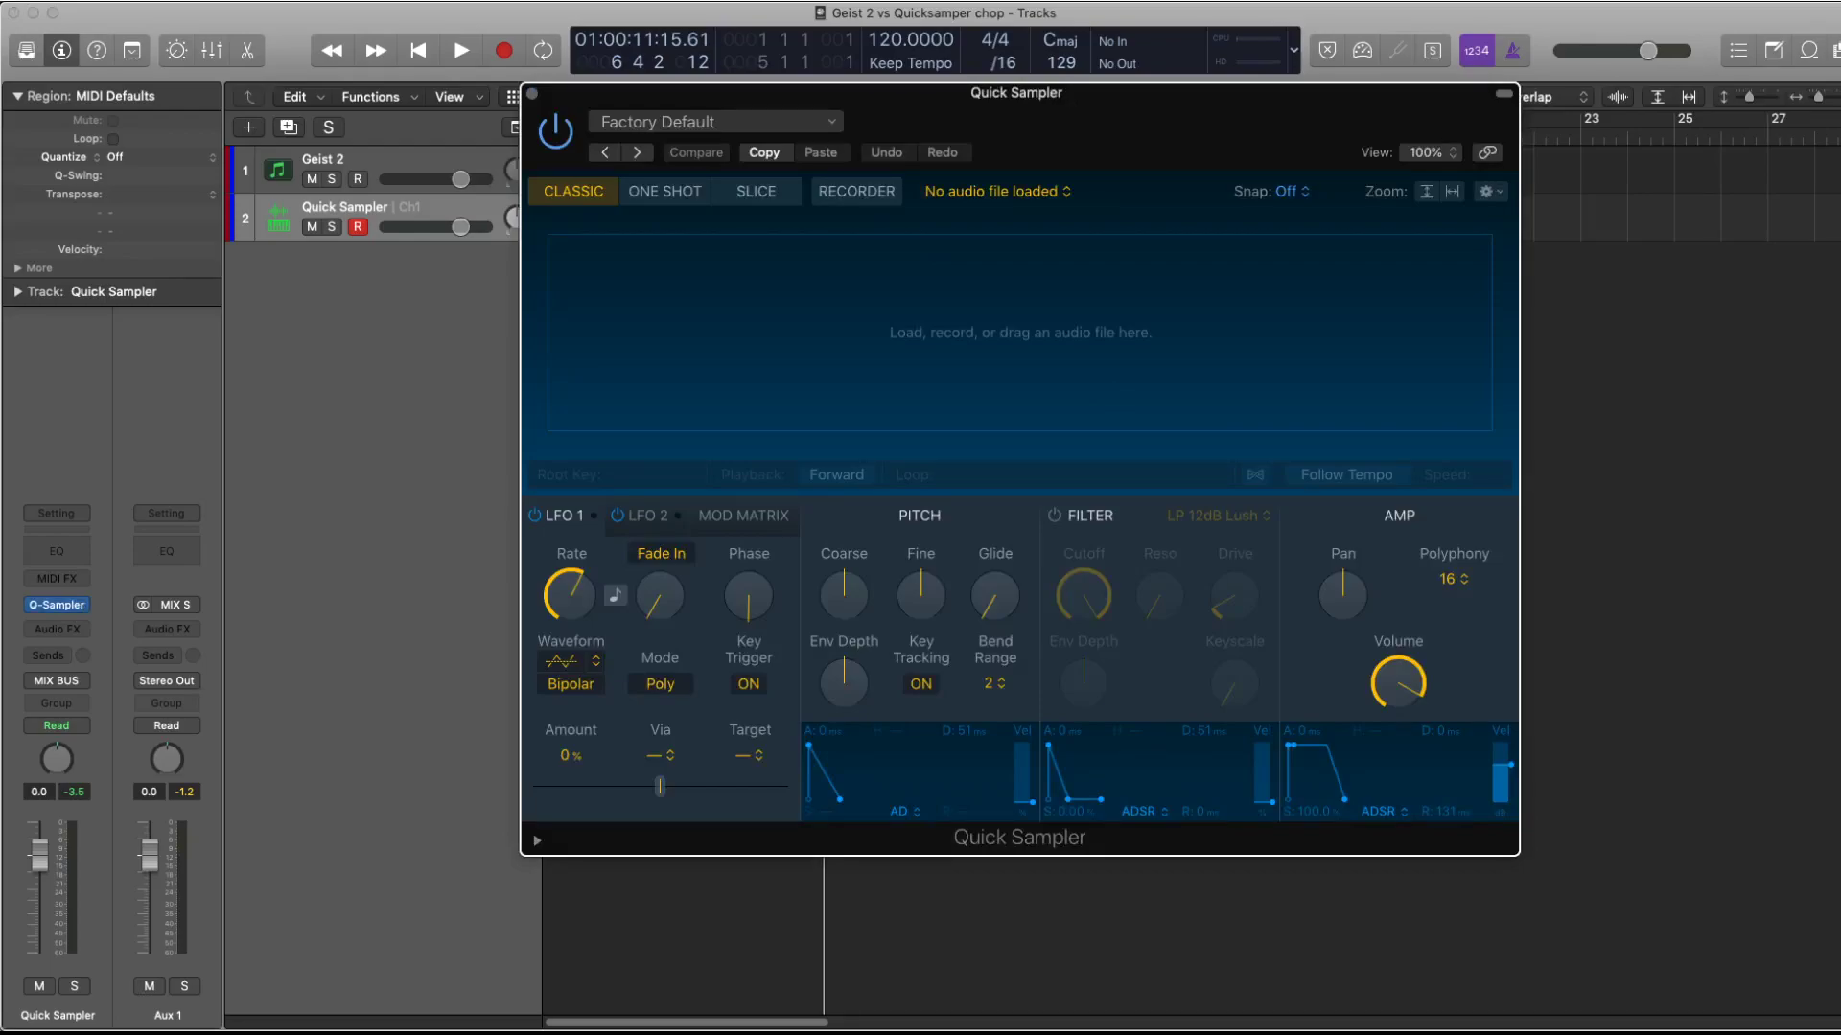
Load the audio file AA03R1_lop_Loop-2.wav into Quick Sampler.
key("super+w")
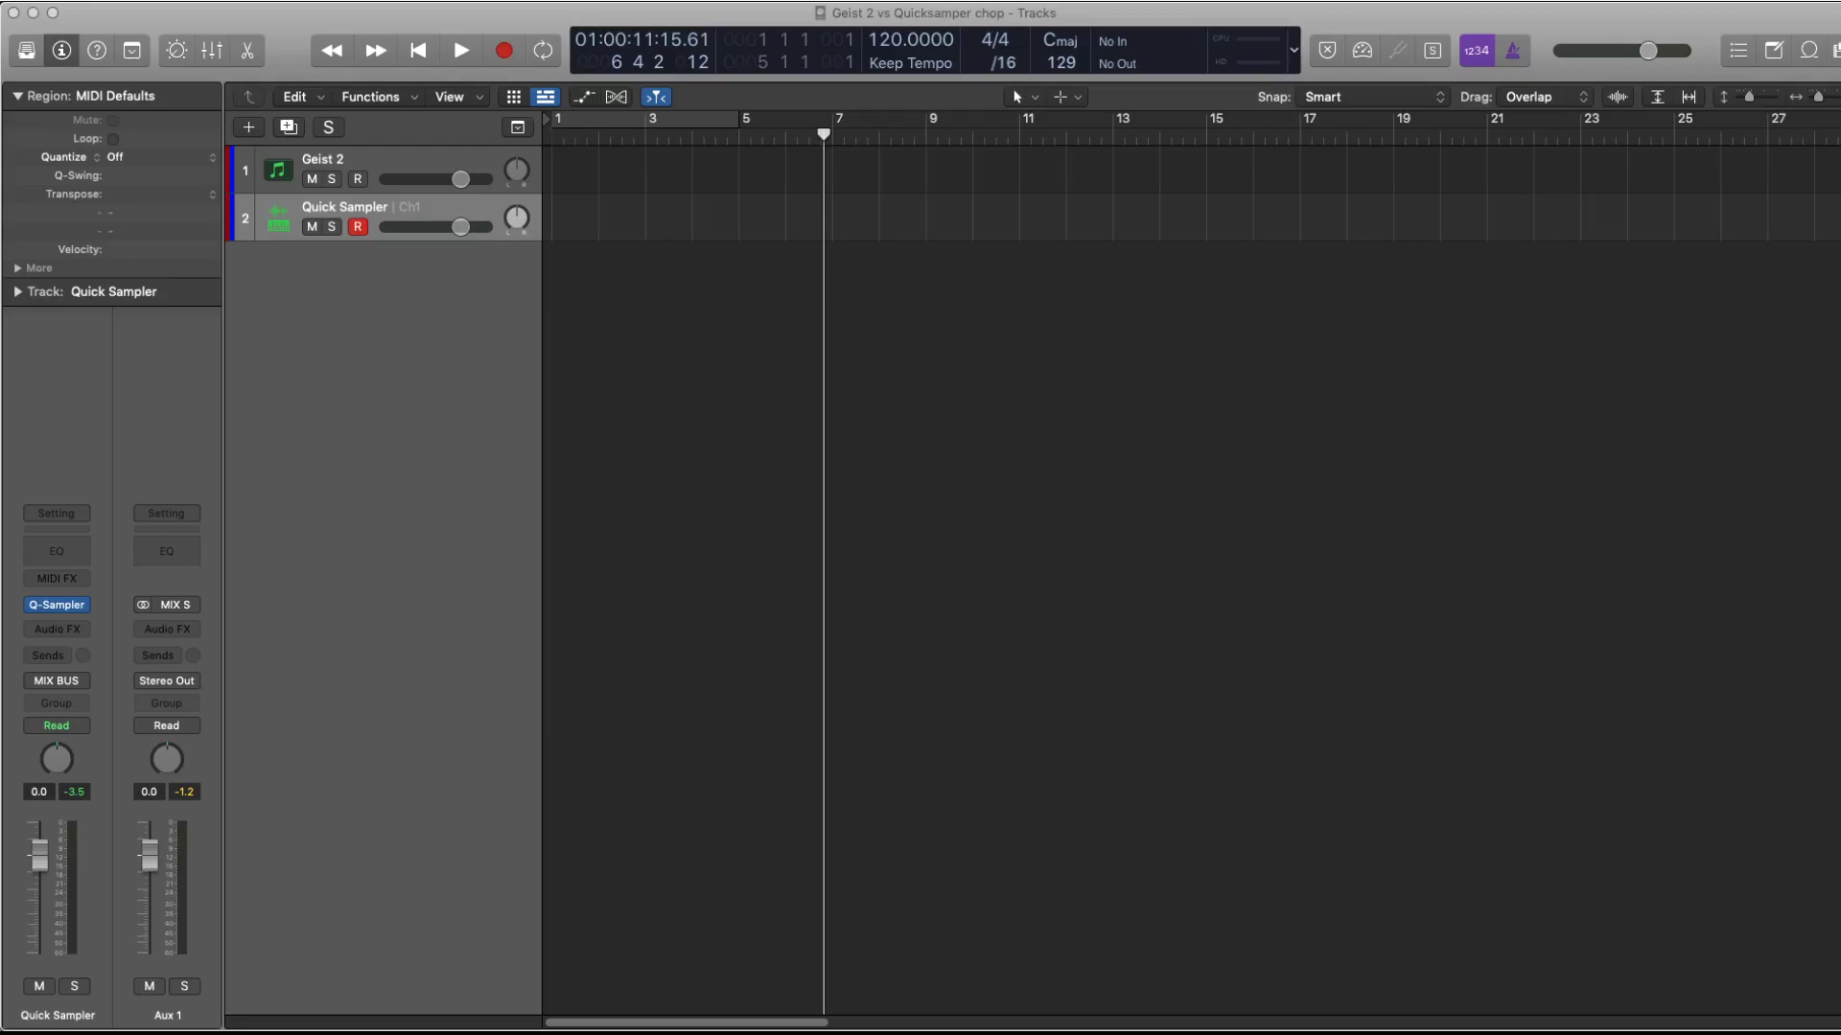
key("v")
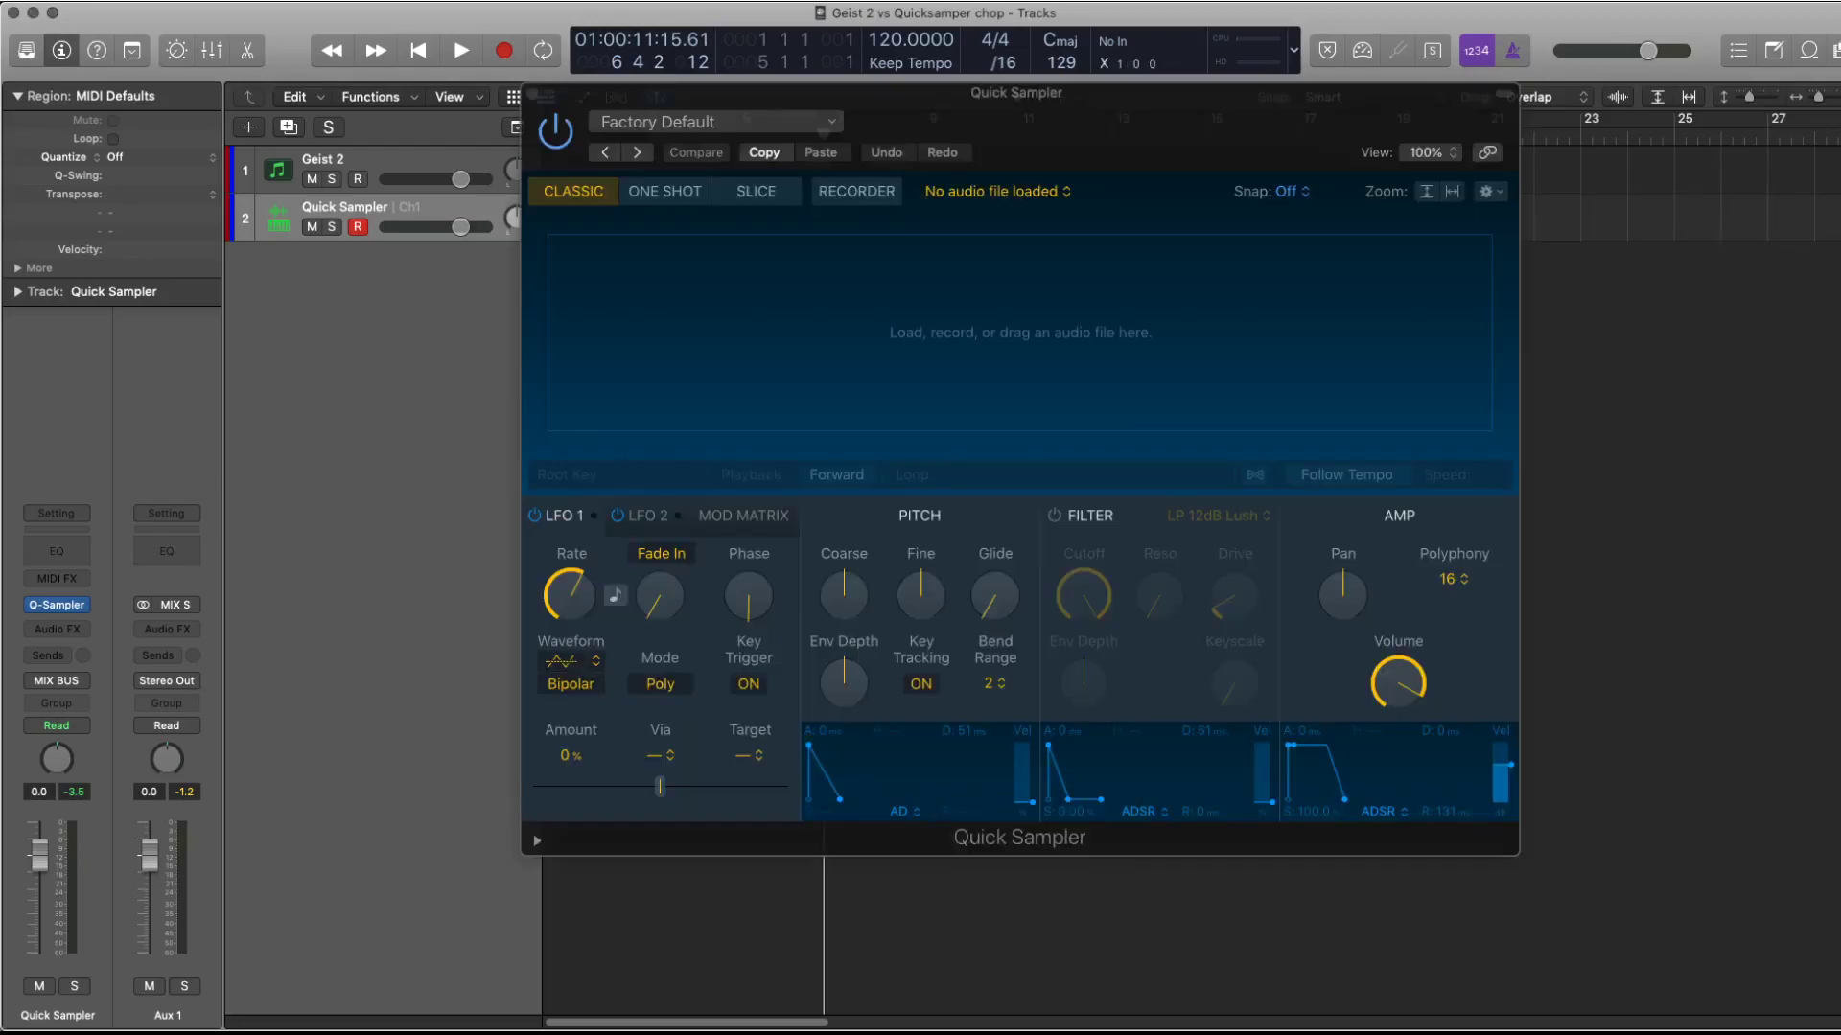
left_click_drag(1630, 268, 990, 305)
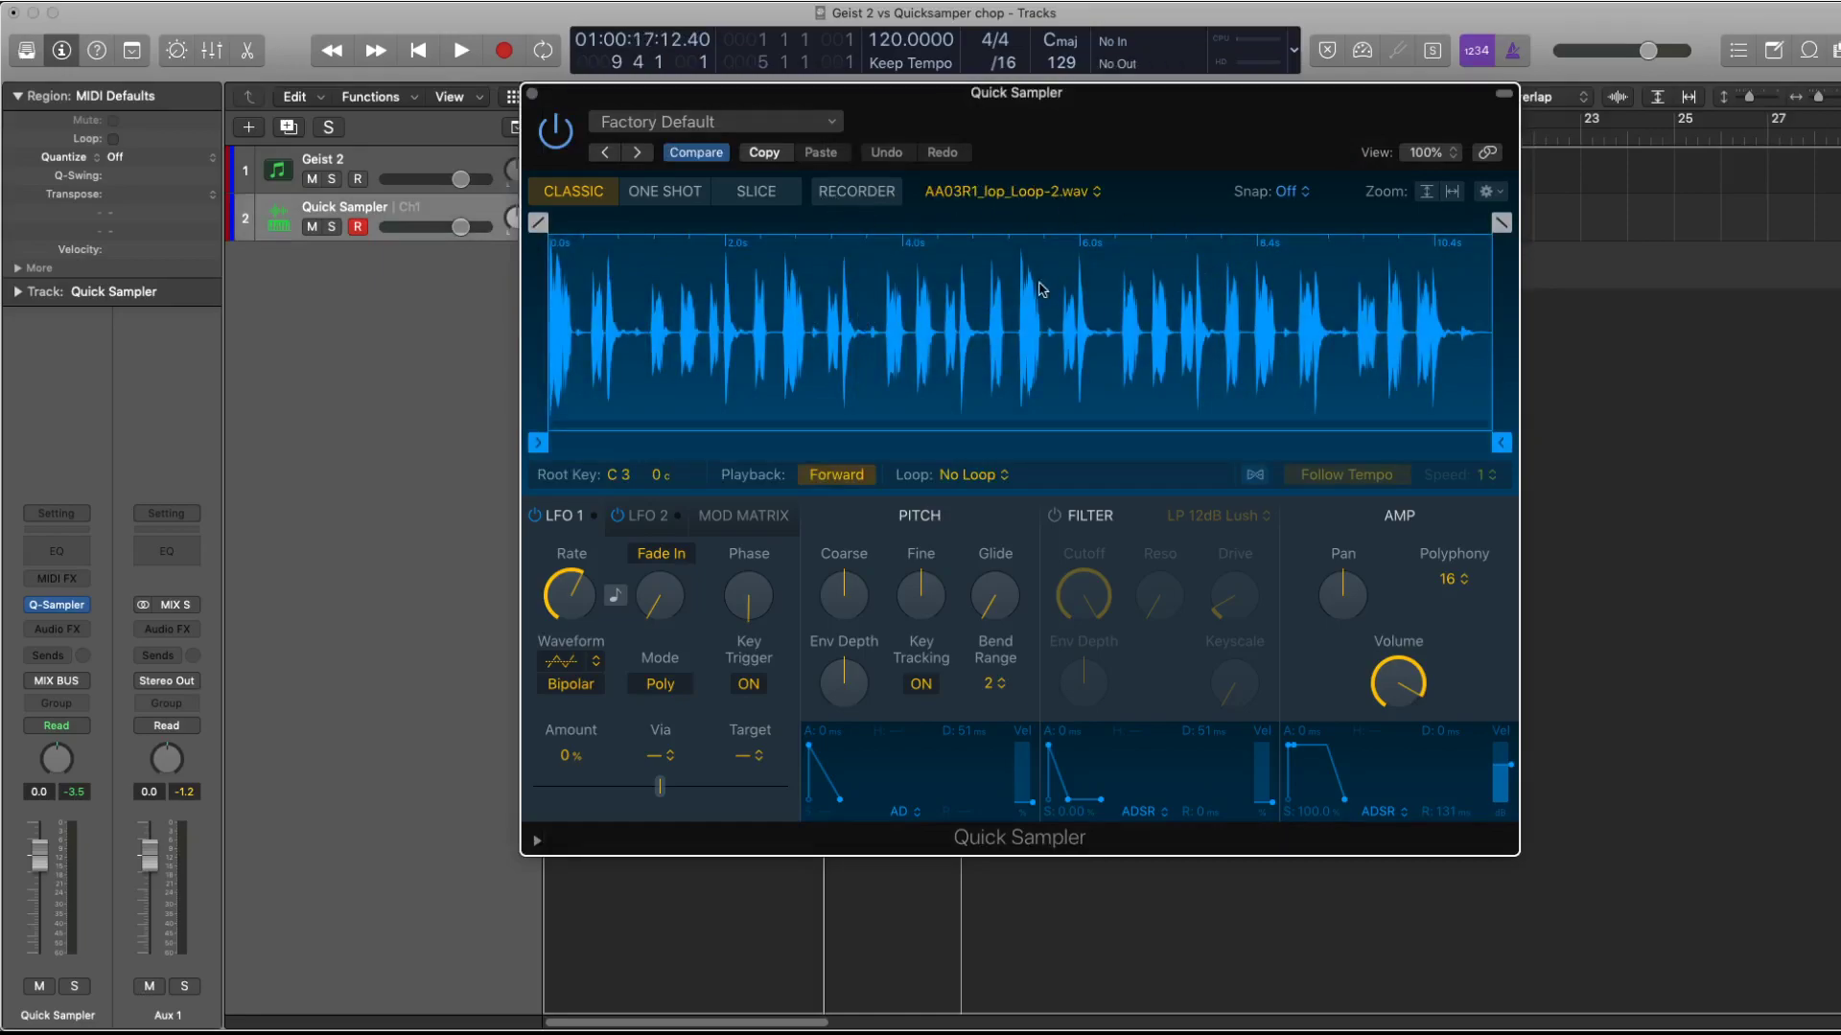
Switch Quick Sampler to Slice mode and turn on Follow Tempo for the loop.
left_click(751, 191)
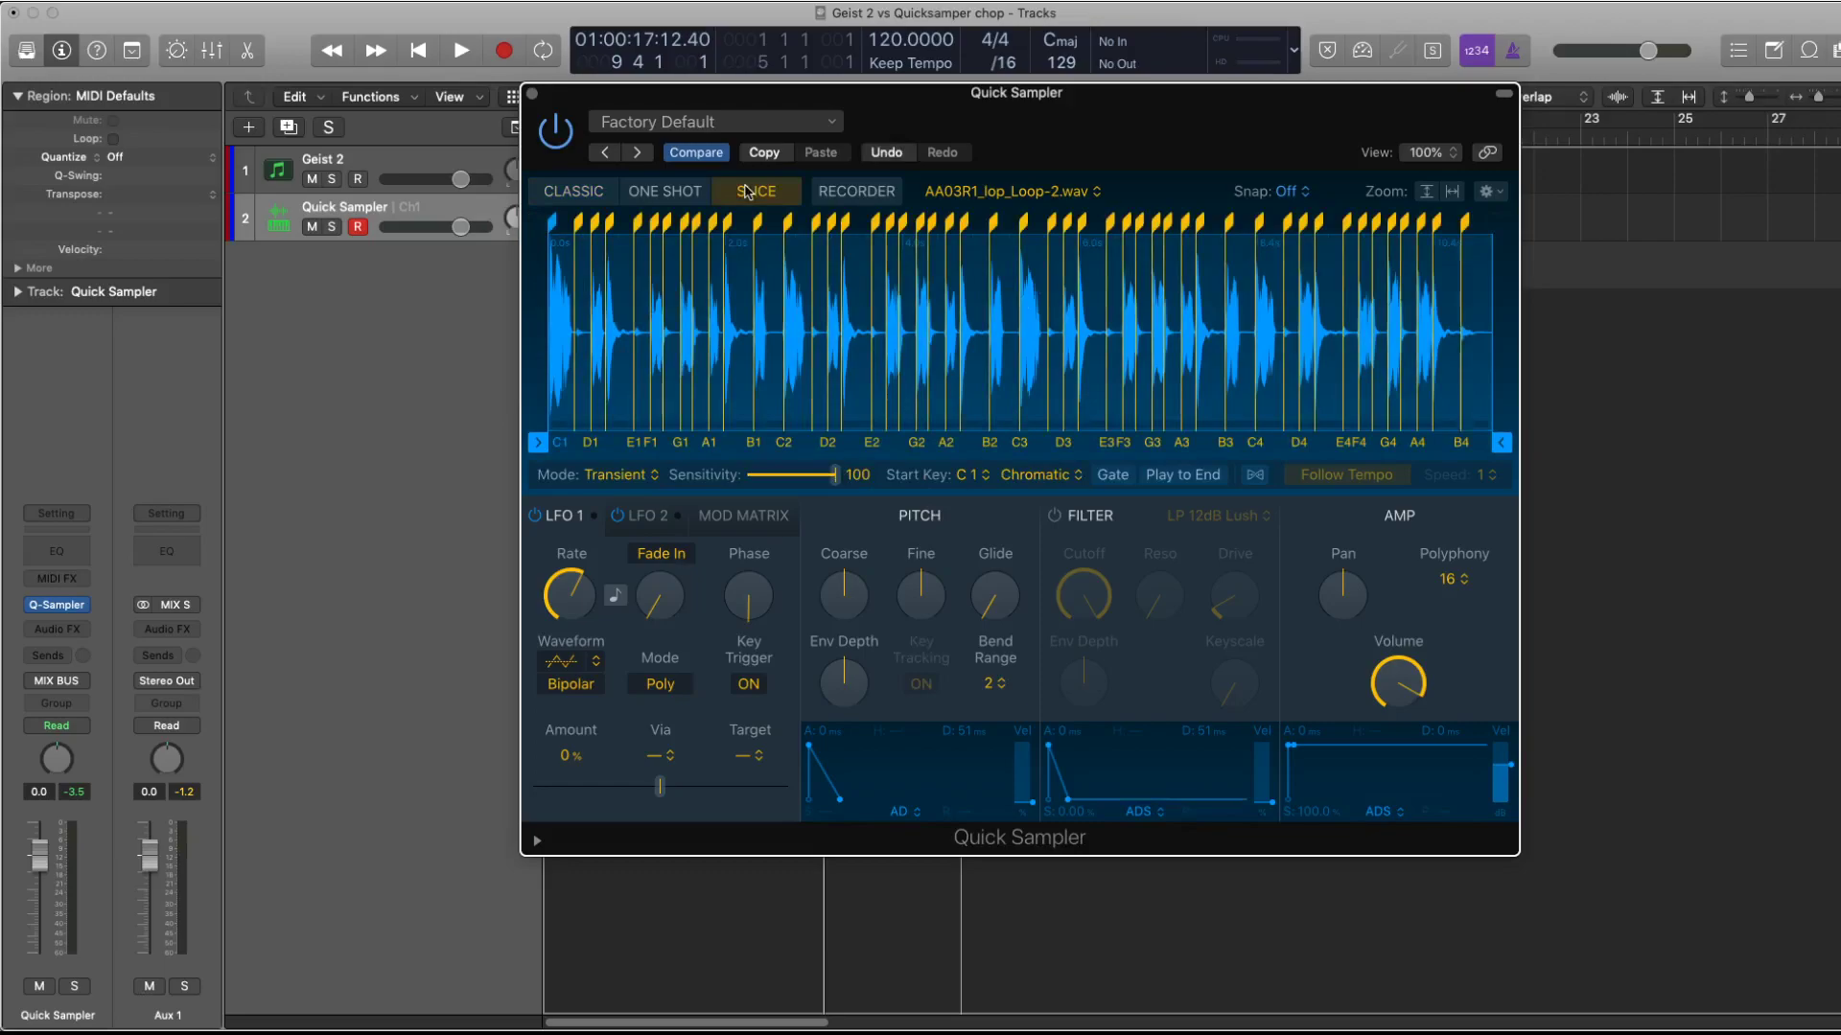
left_click(583, 189)
left_click(780, 193)
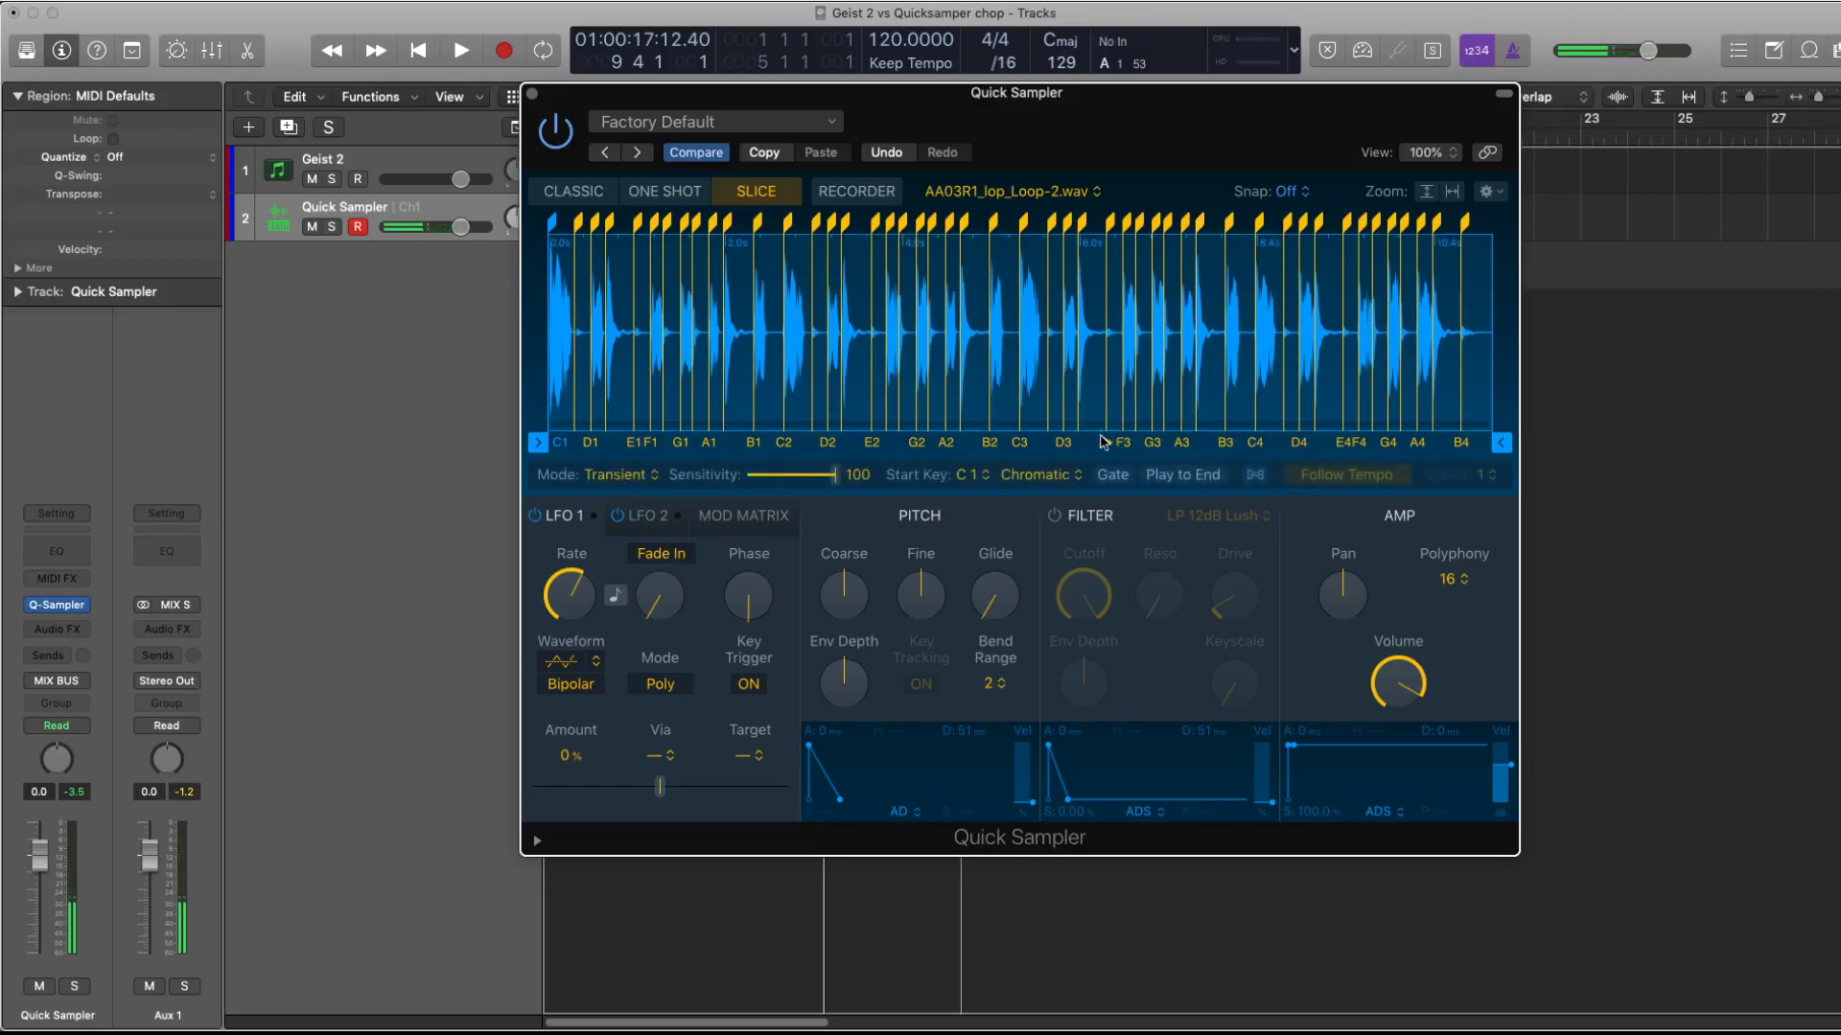
left_click(1321, 475)
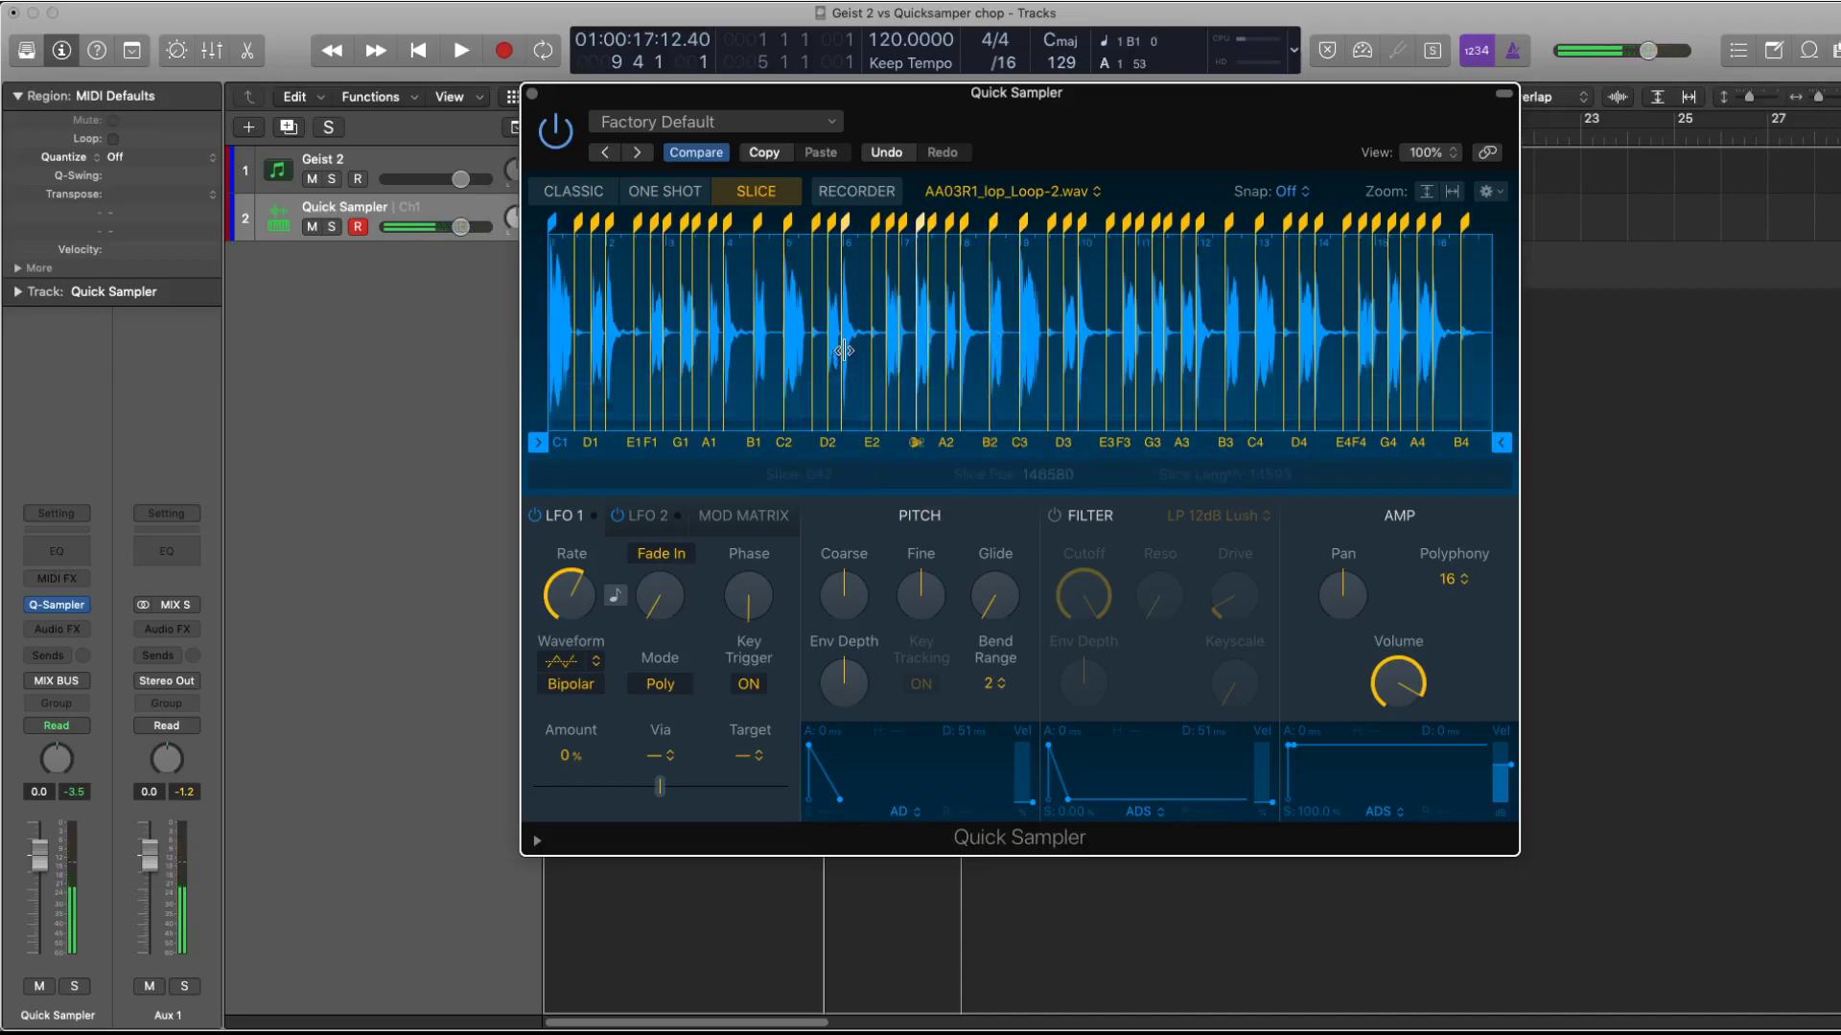
Adjust slice markers on the waveform near C2 and shift the G#1 slice start slightly later.
mouse_move(816, 220)
left_click_drag(816, 219, 786, 221)
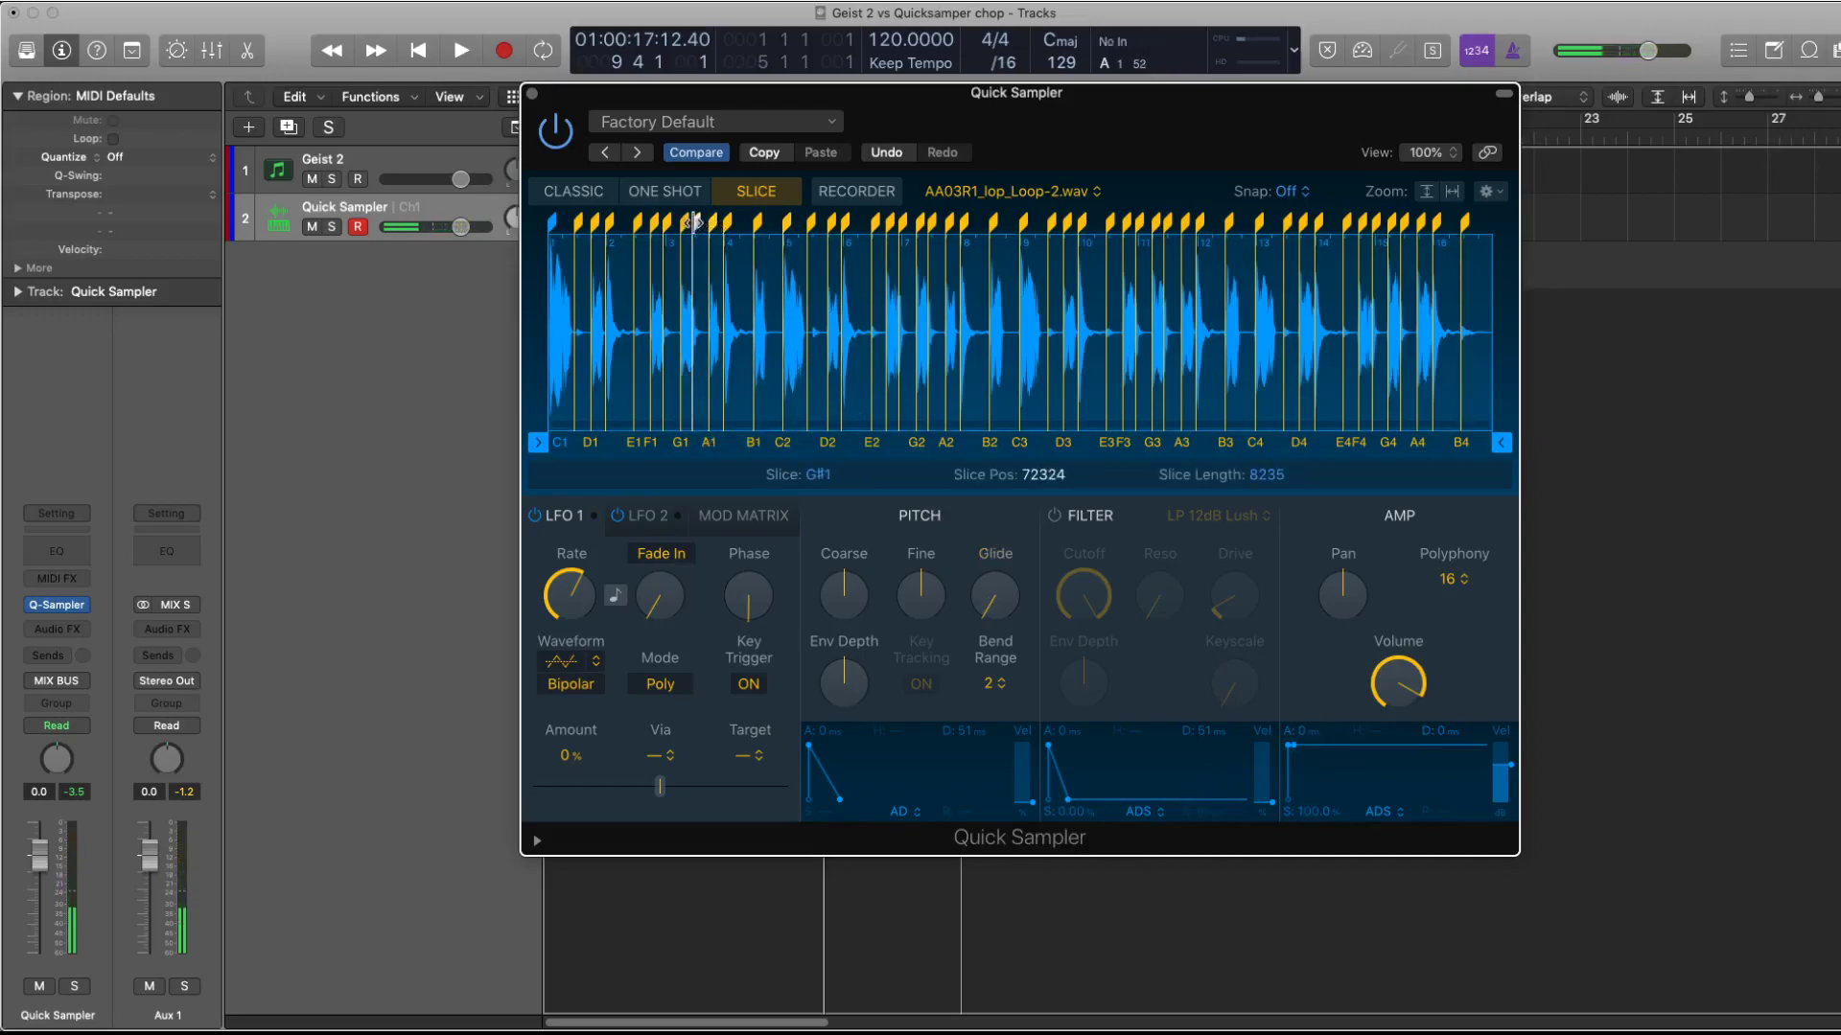
left_click_drag(694, 223, 701, 224)
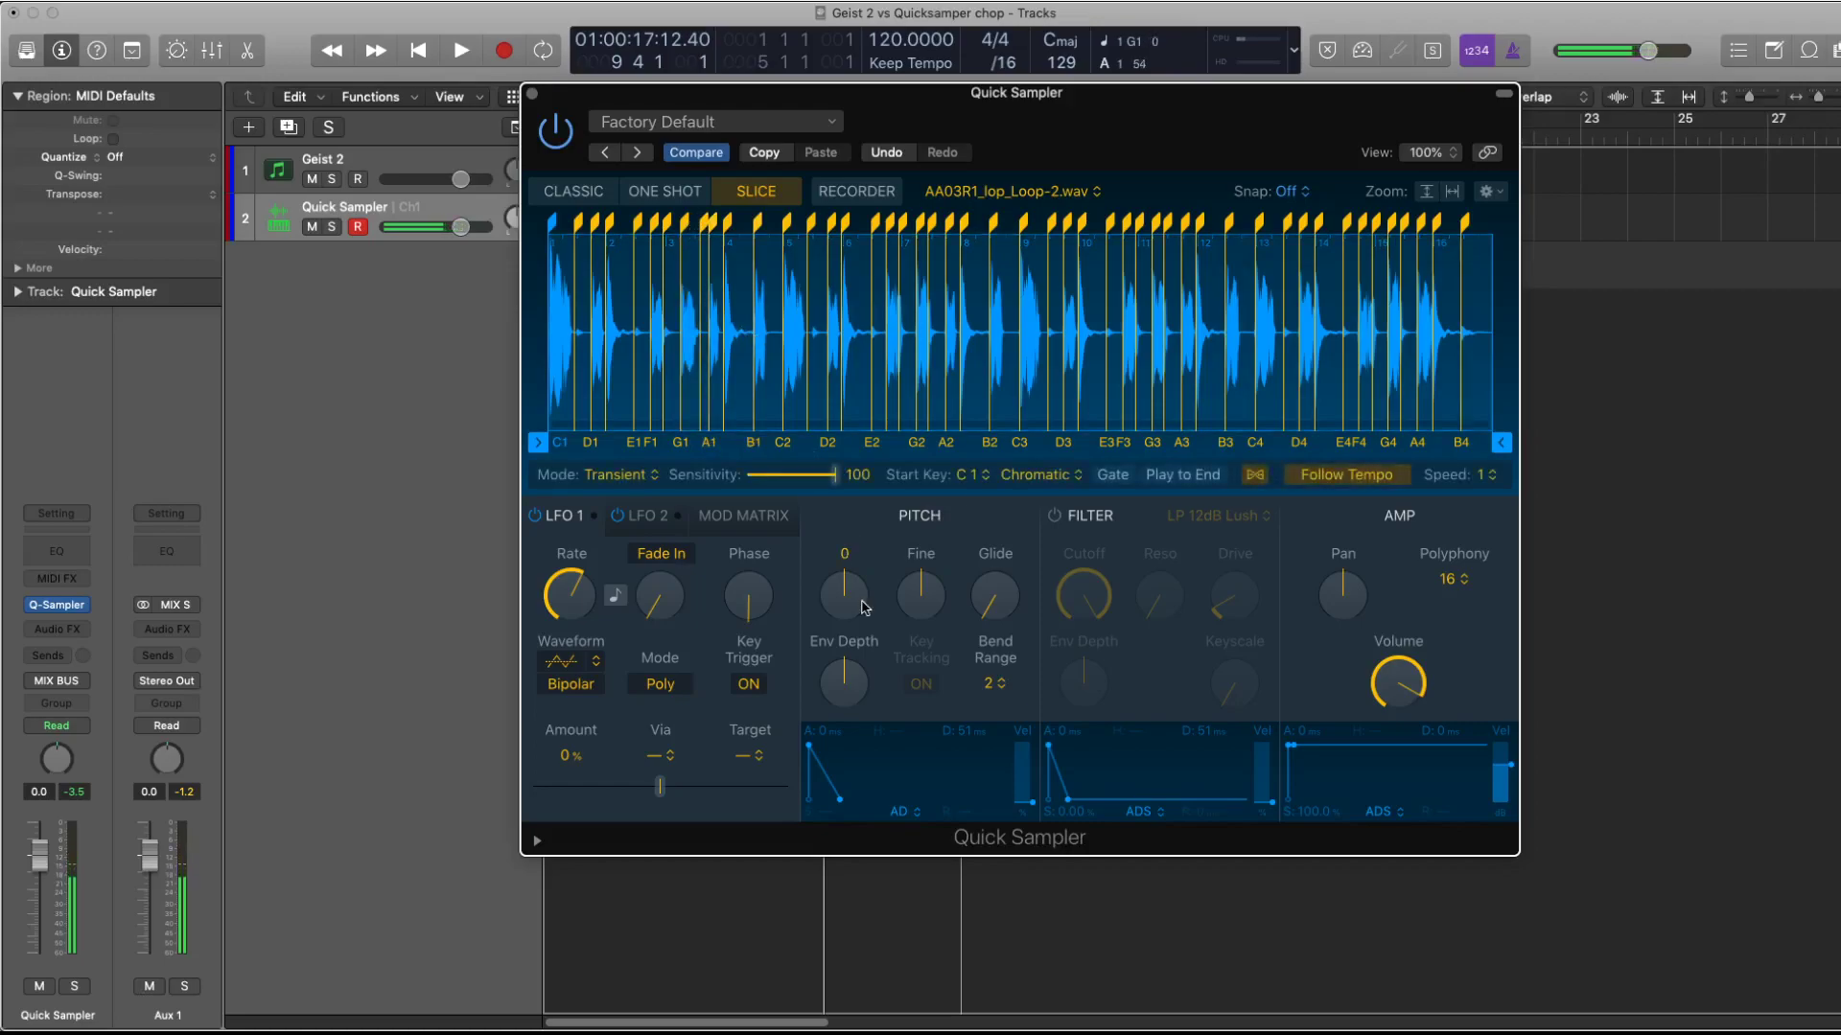
Enable the filter with an envelope decay of 9385 ms and slightly lower the amp volume.
left_click(1054, 516)
left_click_drag(1067, 798, 1107, 799)
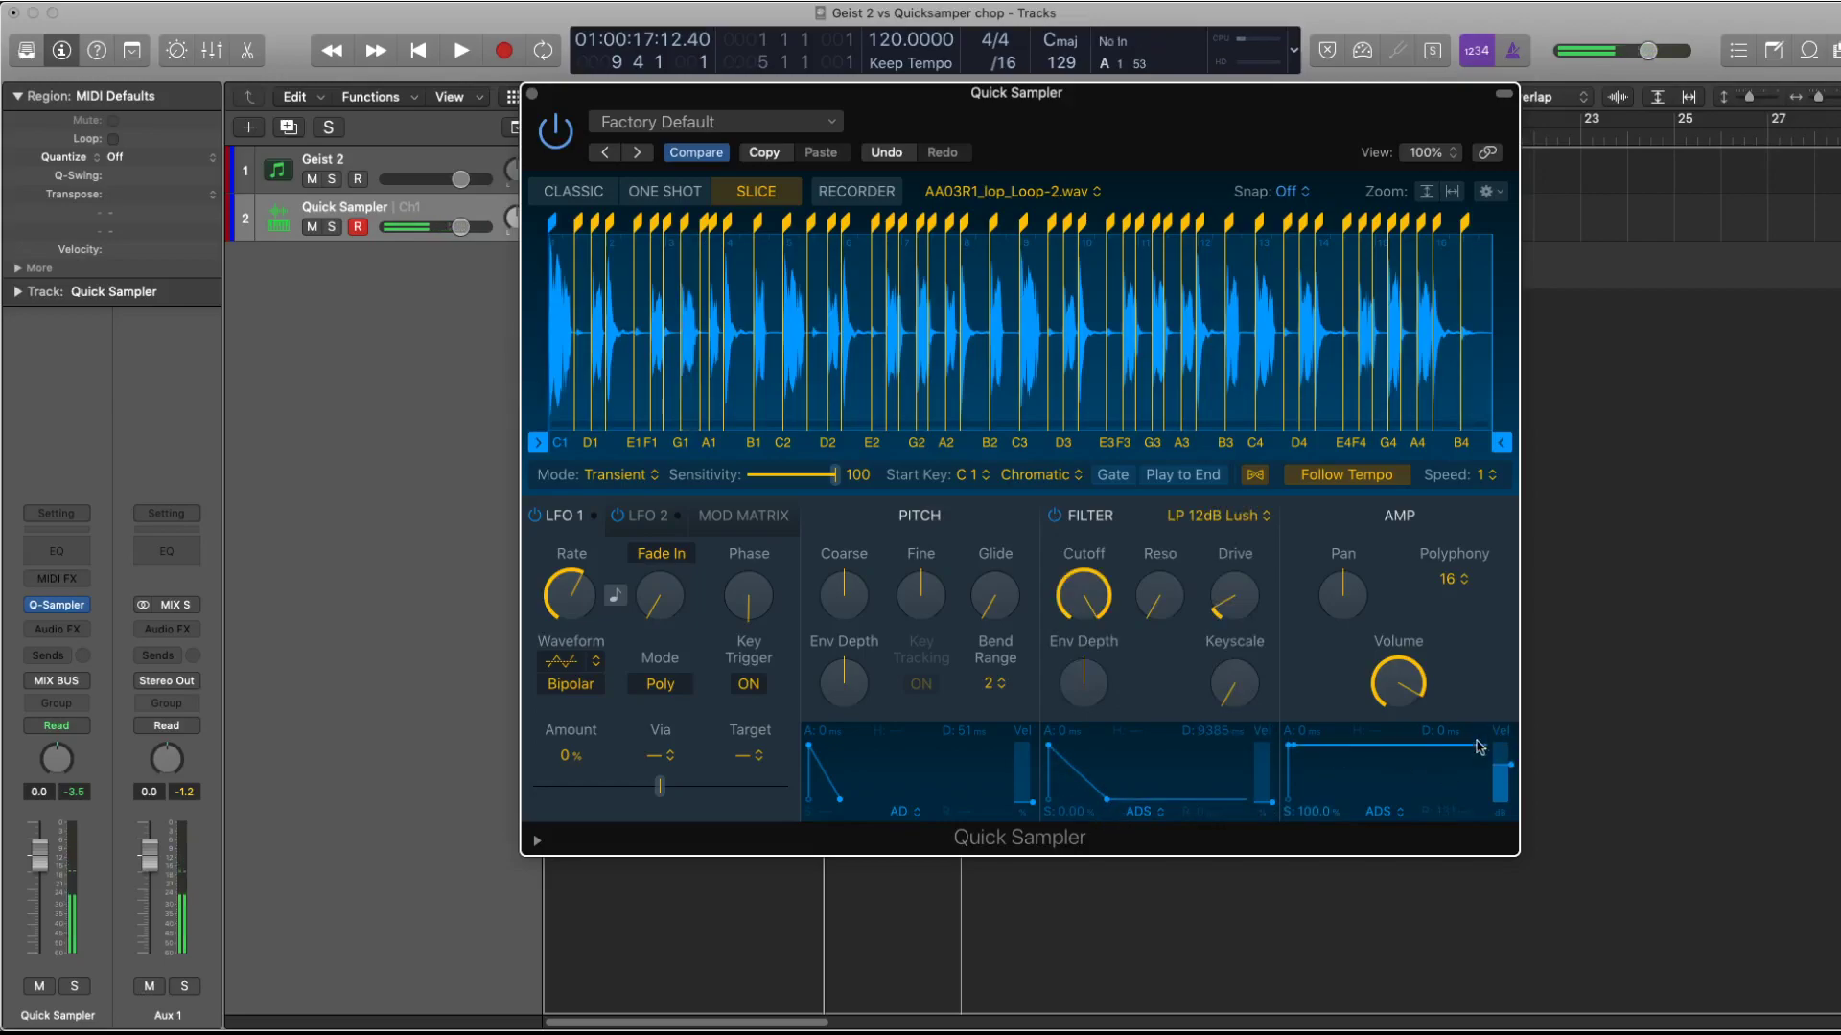
mouse_move(1398, 668)
left_click_drag(1398, 668, 1399, 682)
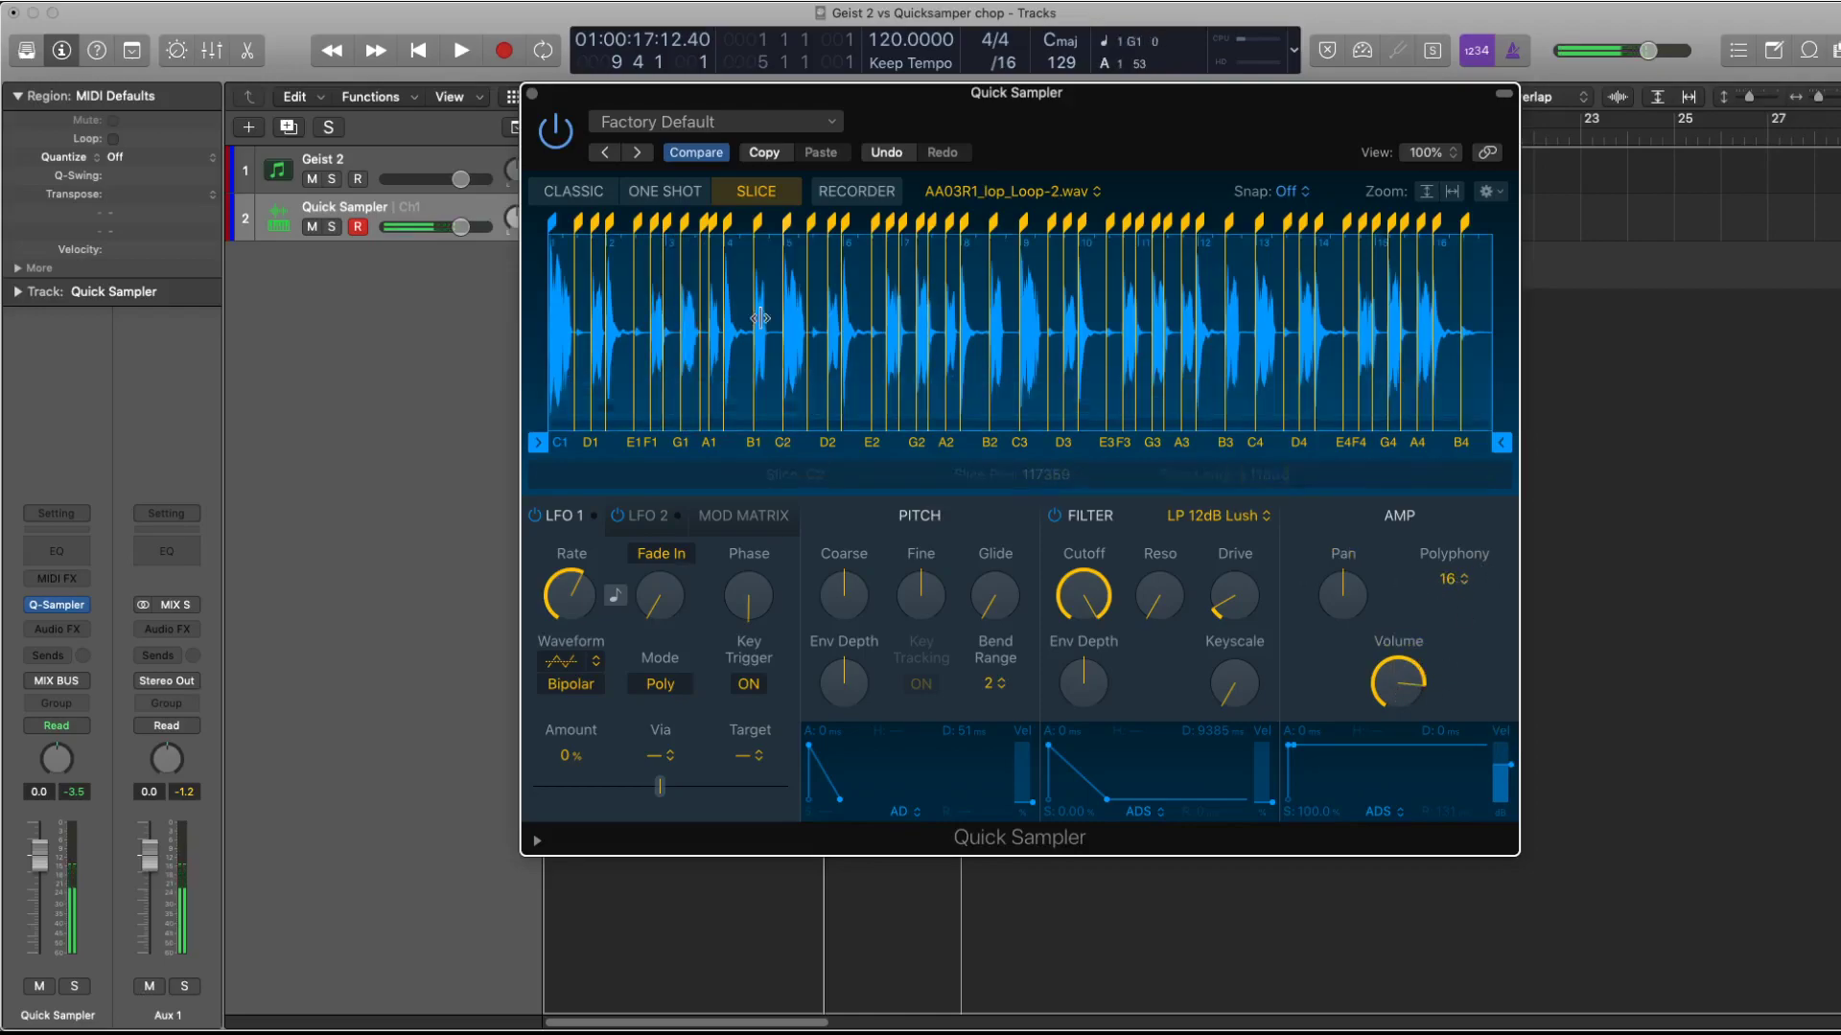
Add a new slice to the waveform between the G1 and A1 slices.
left_click(699, 317)
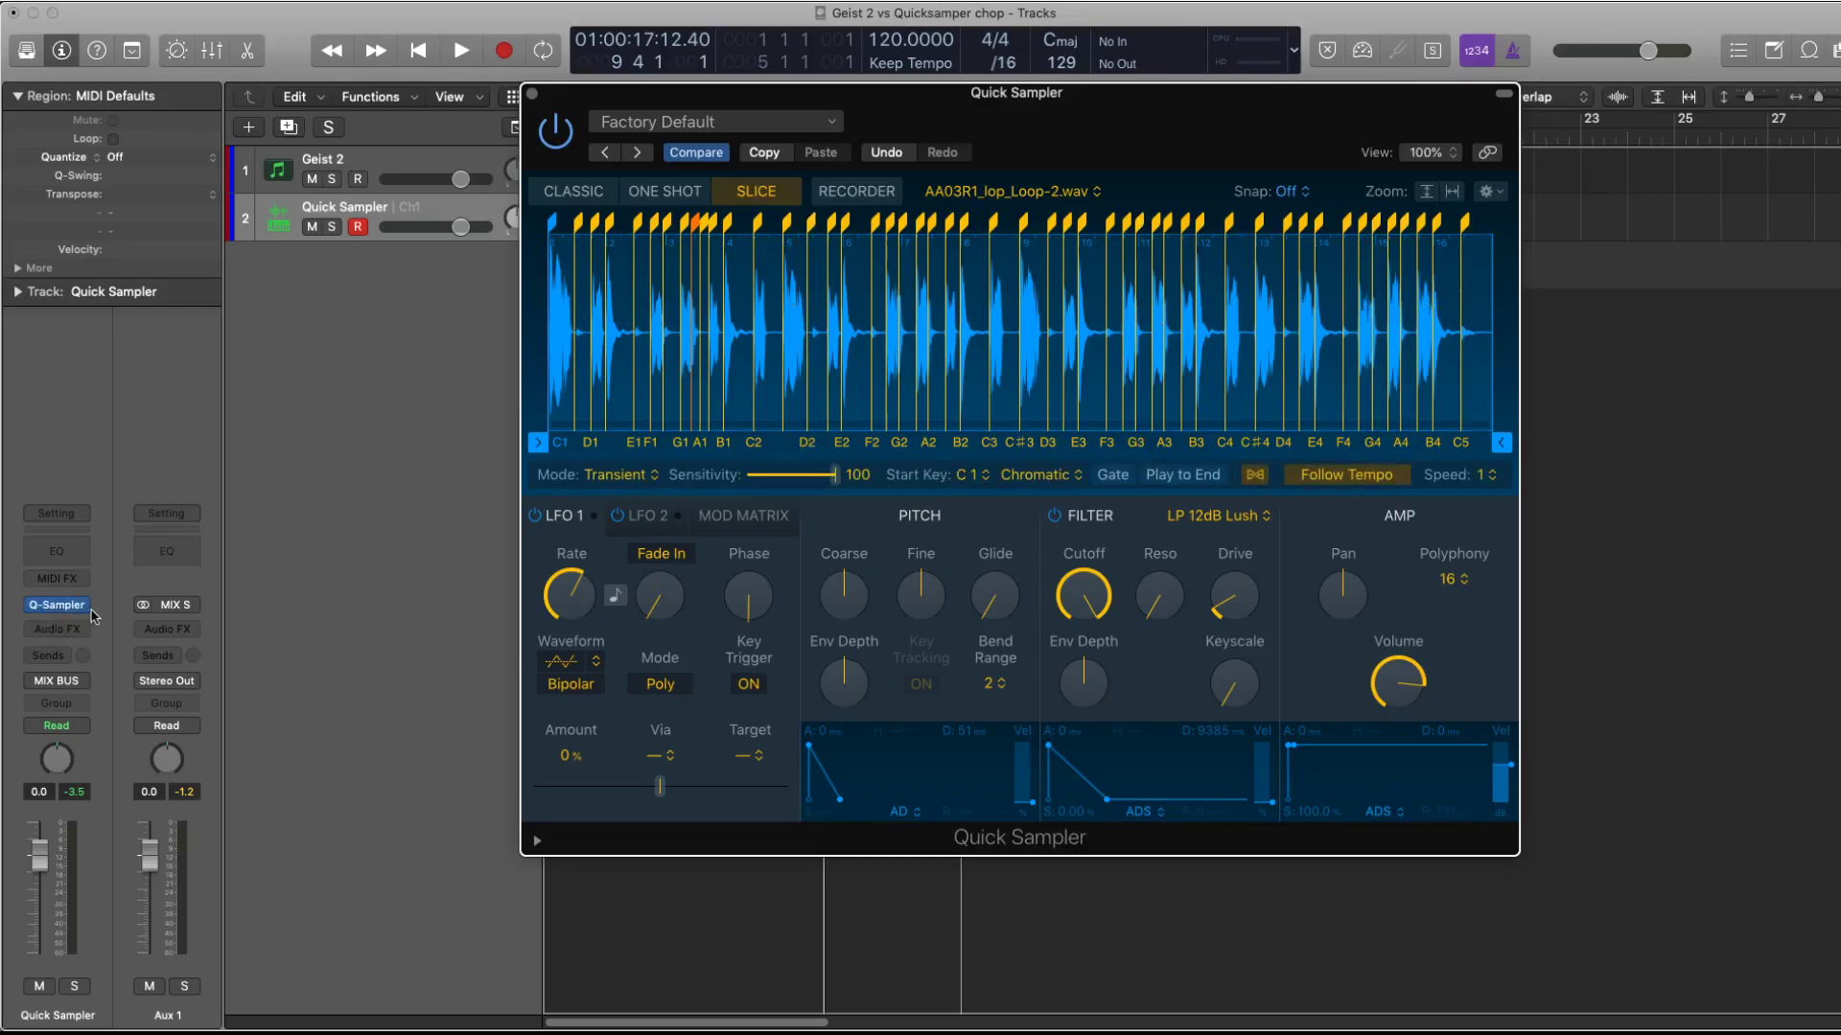
Replace Quick Sampler on the track with the Multi-Output version of Sampler (Multi-Sample).
left_click(85, 604)
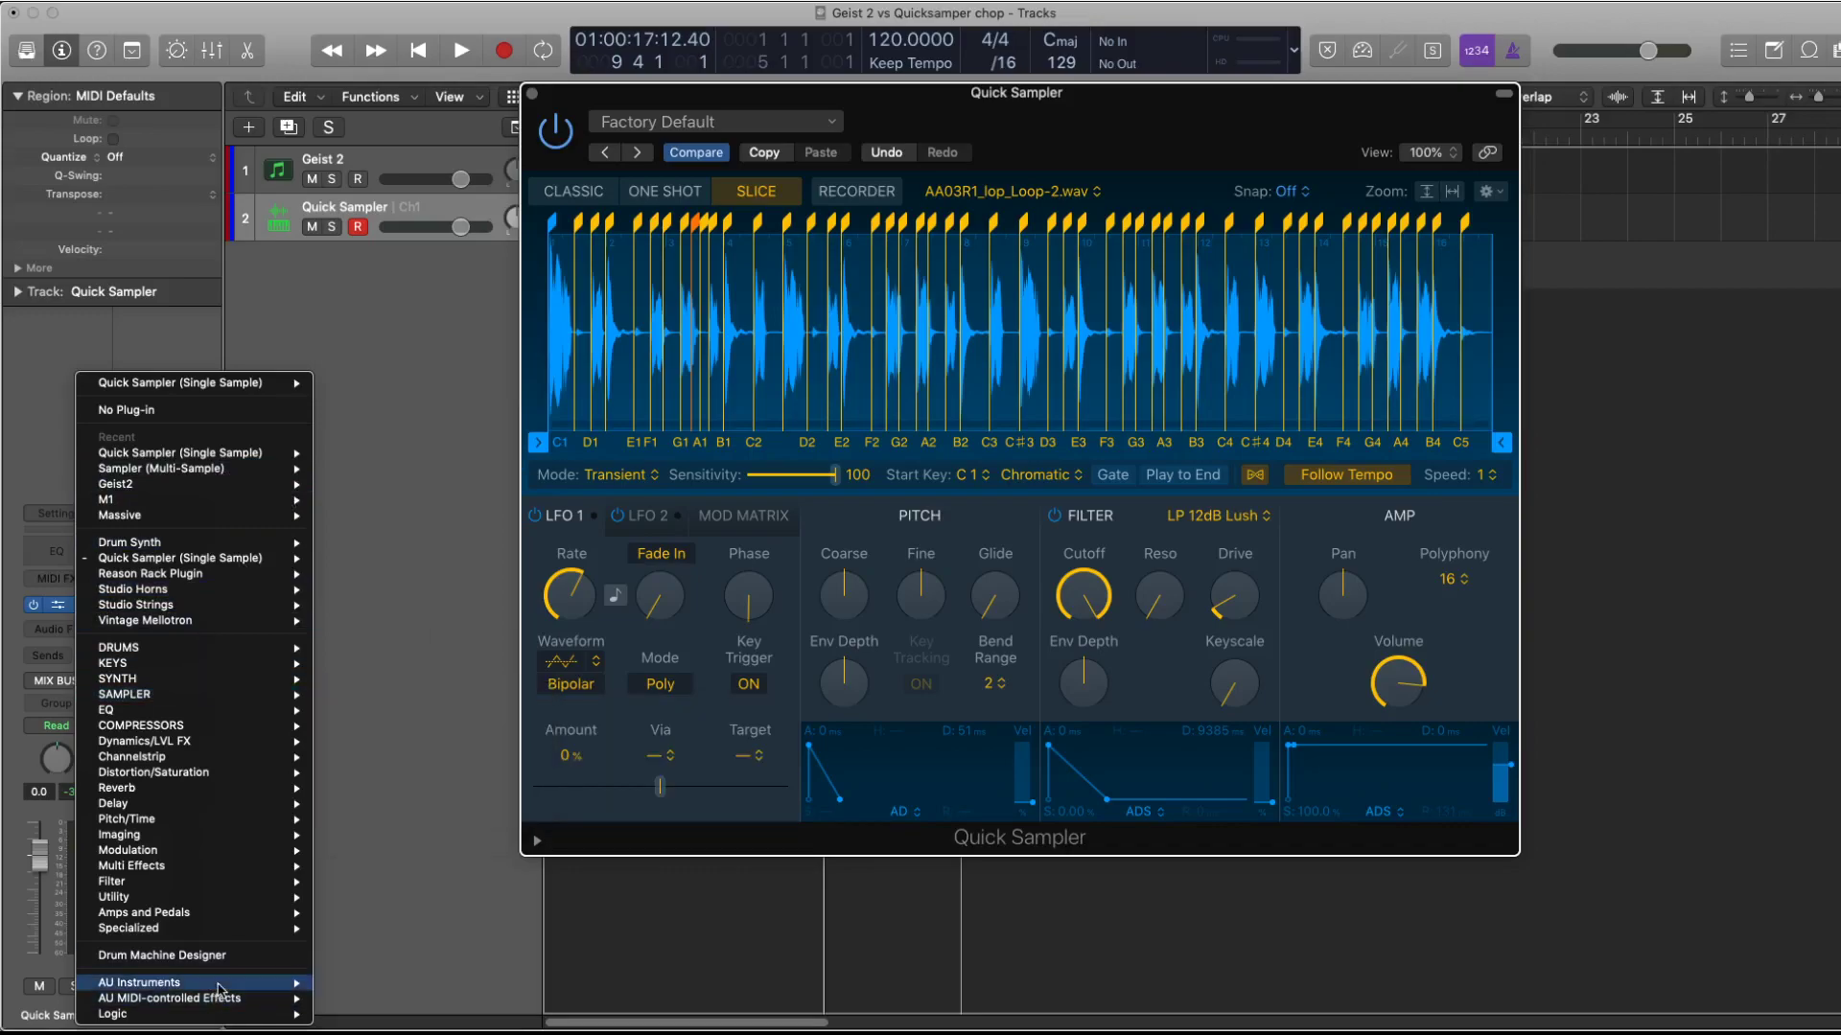
mouse_move(192, 1014)
mouse_move(408, 875)
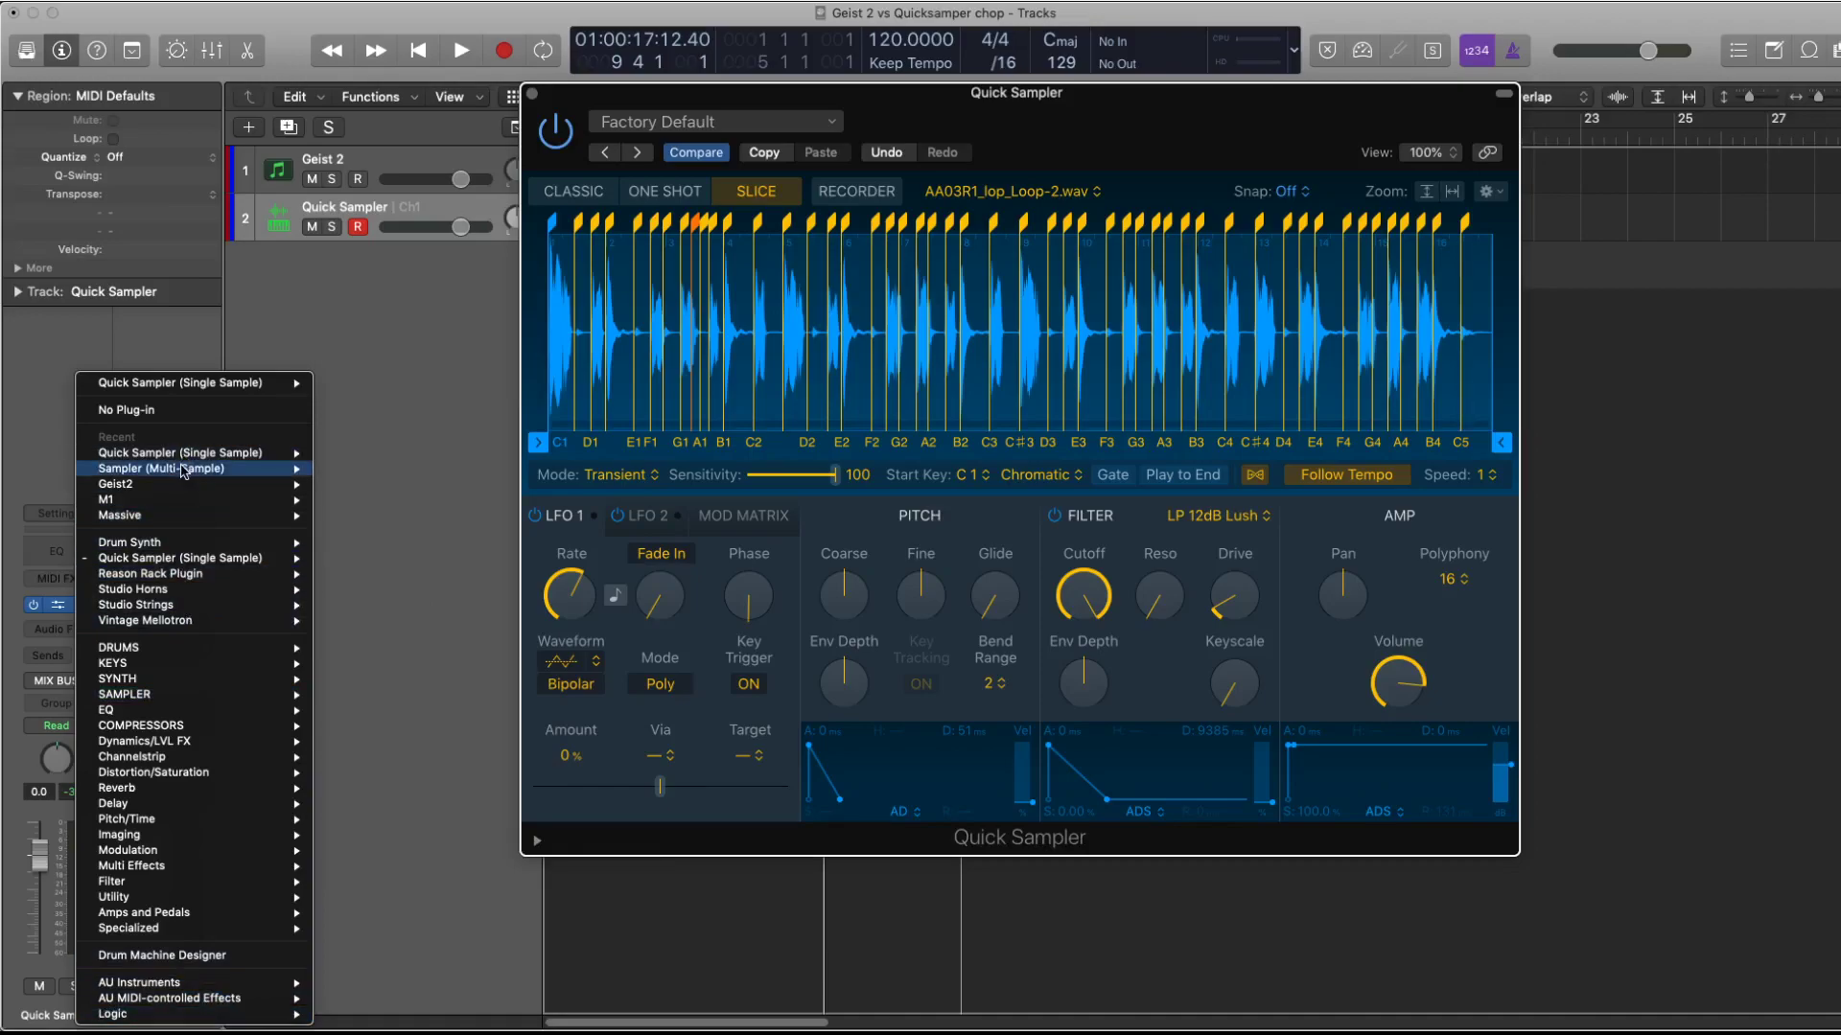
mouse_move(280, 469)
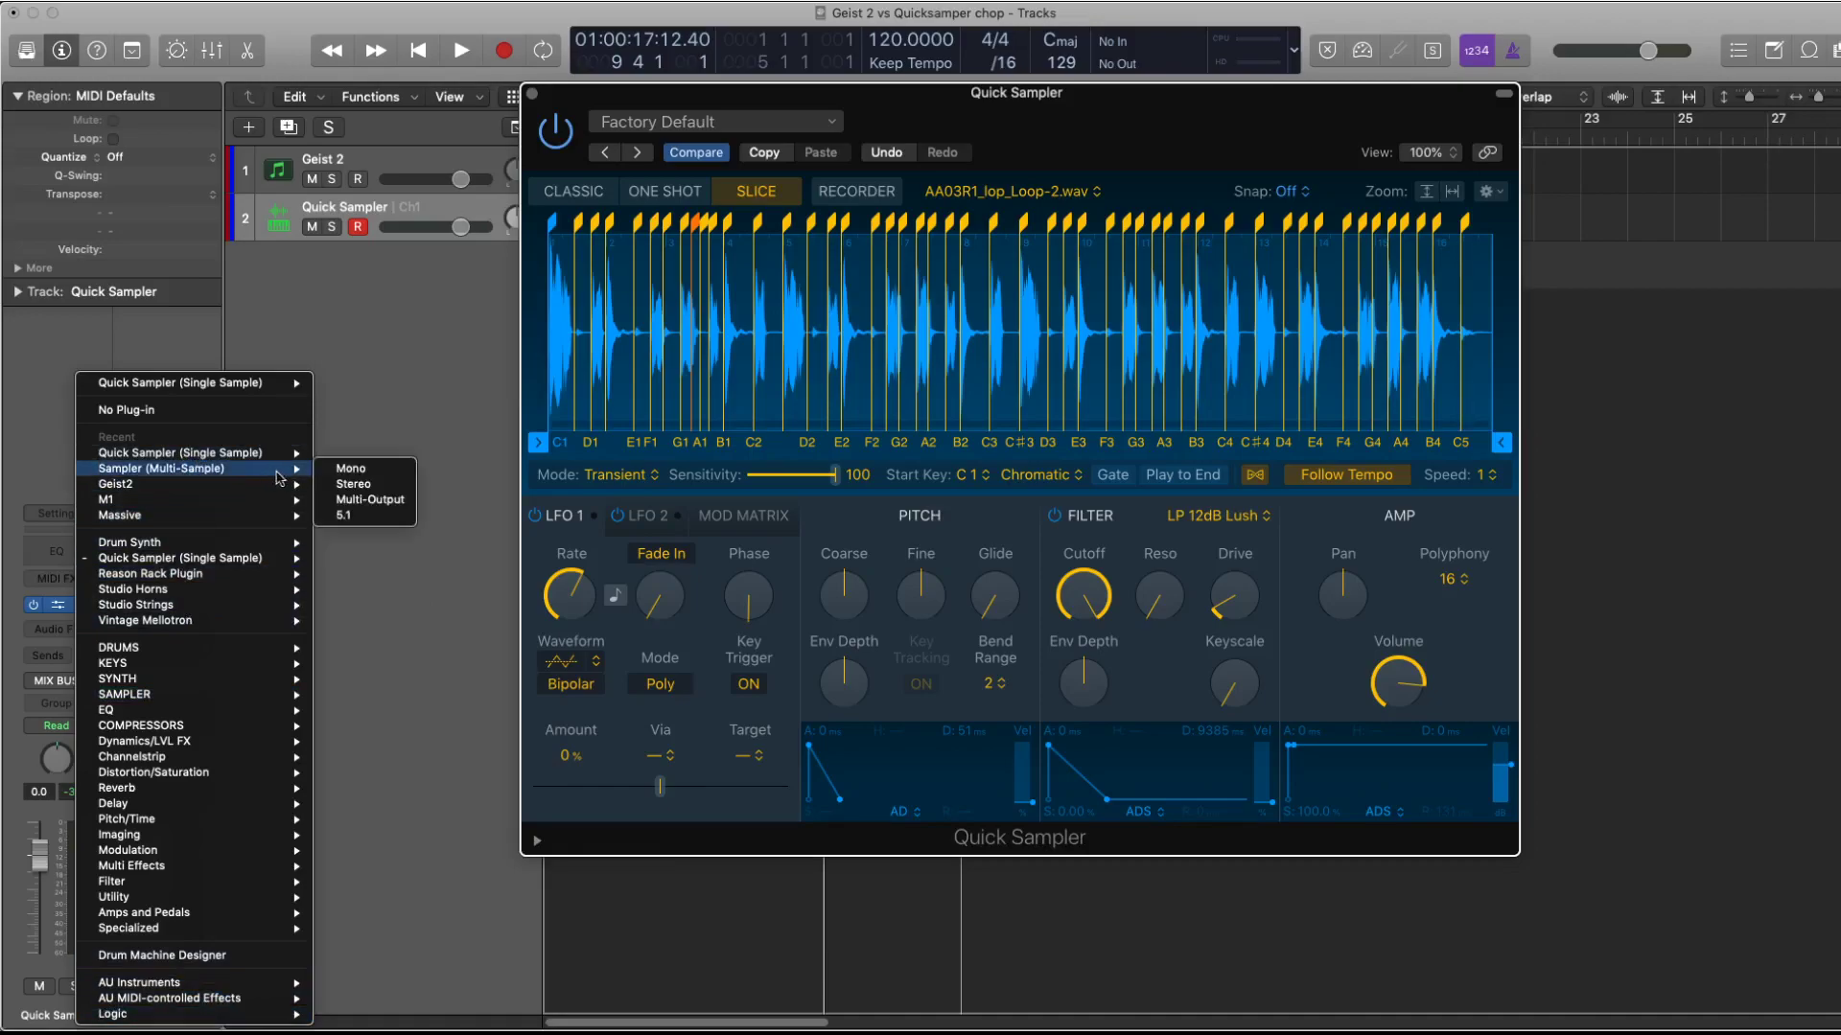
left_click(400, 500)
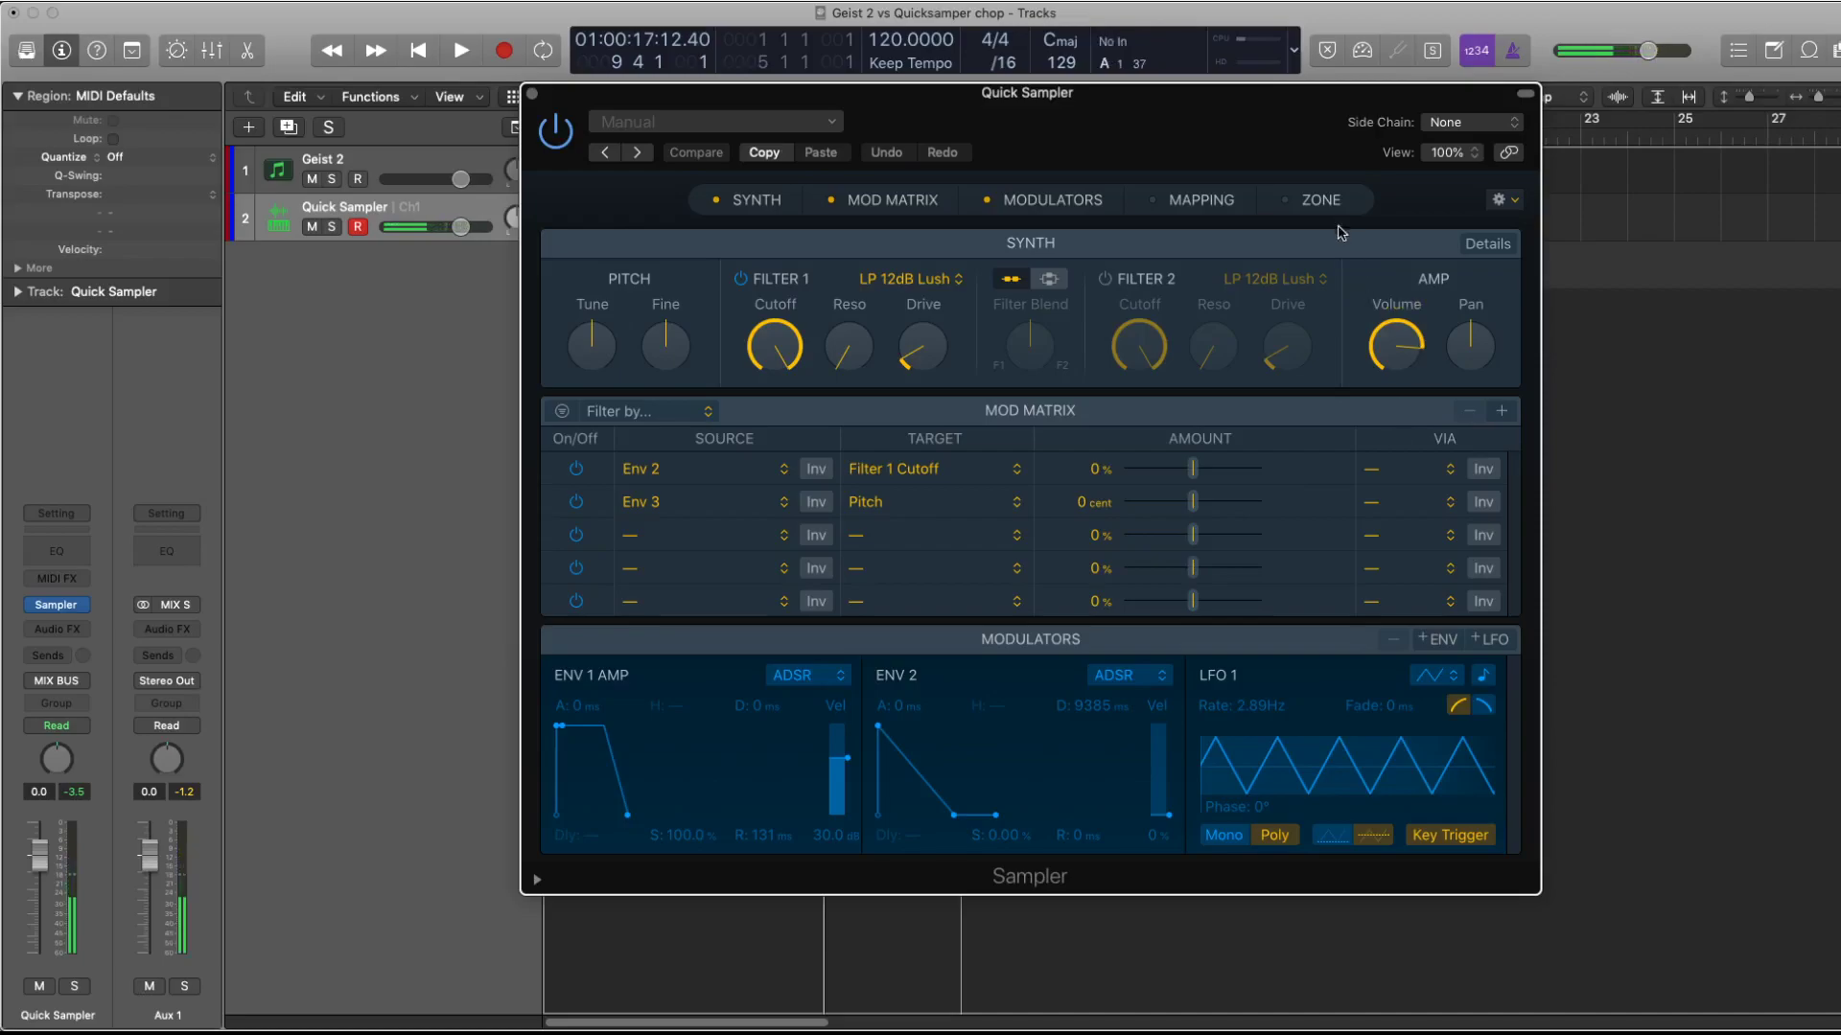
Hide Sampler's Synth, Mod Matrix and Modulators sections, view the Zone waveform, and leave only the Mapping section displayed.
left_click(716, 204)
left_click(824, 203)
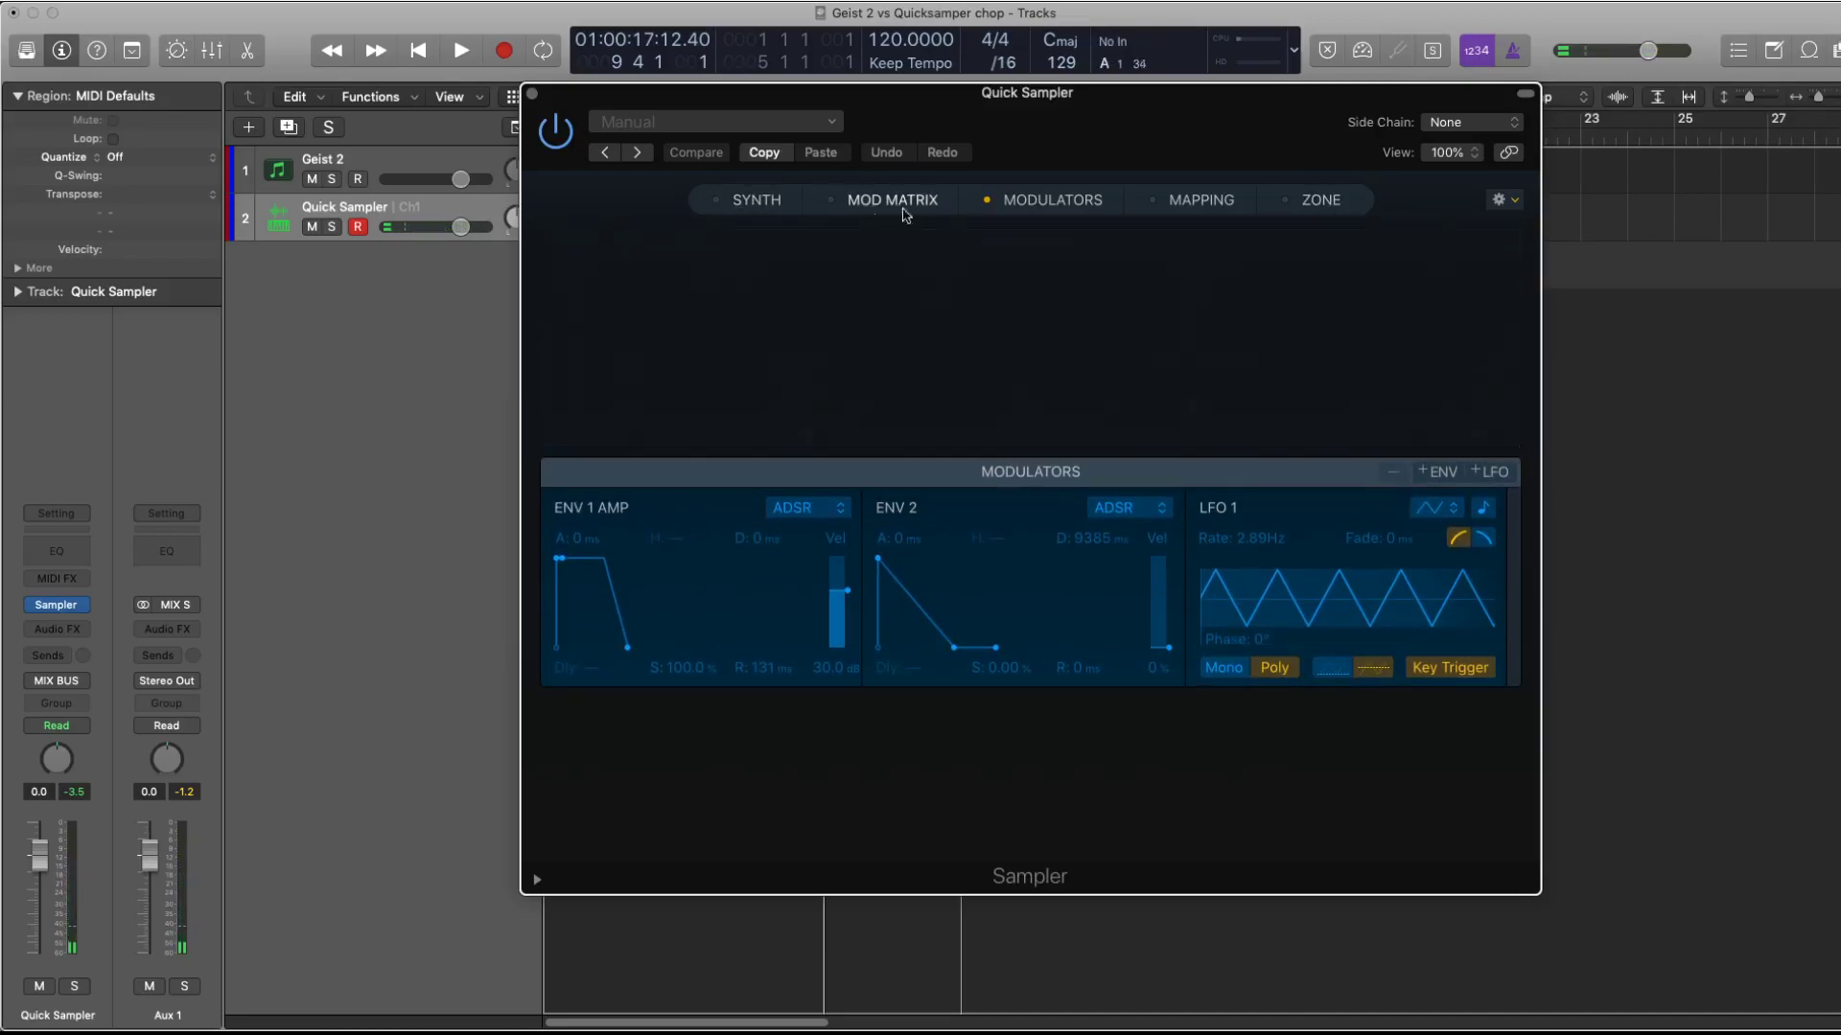
left_click(1285, 200)
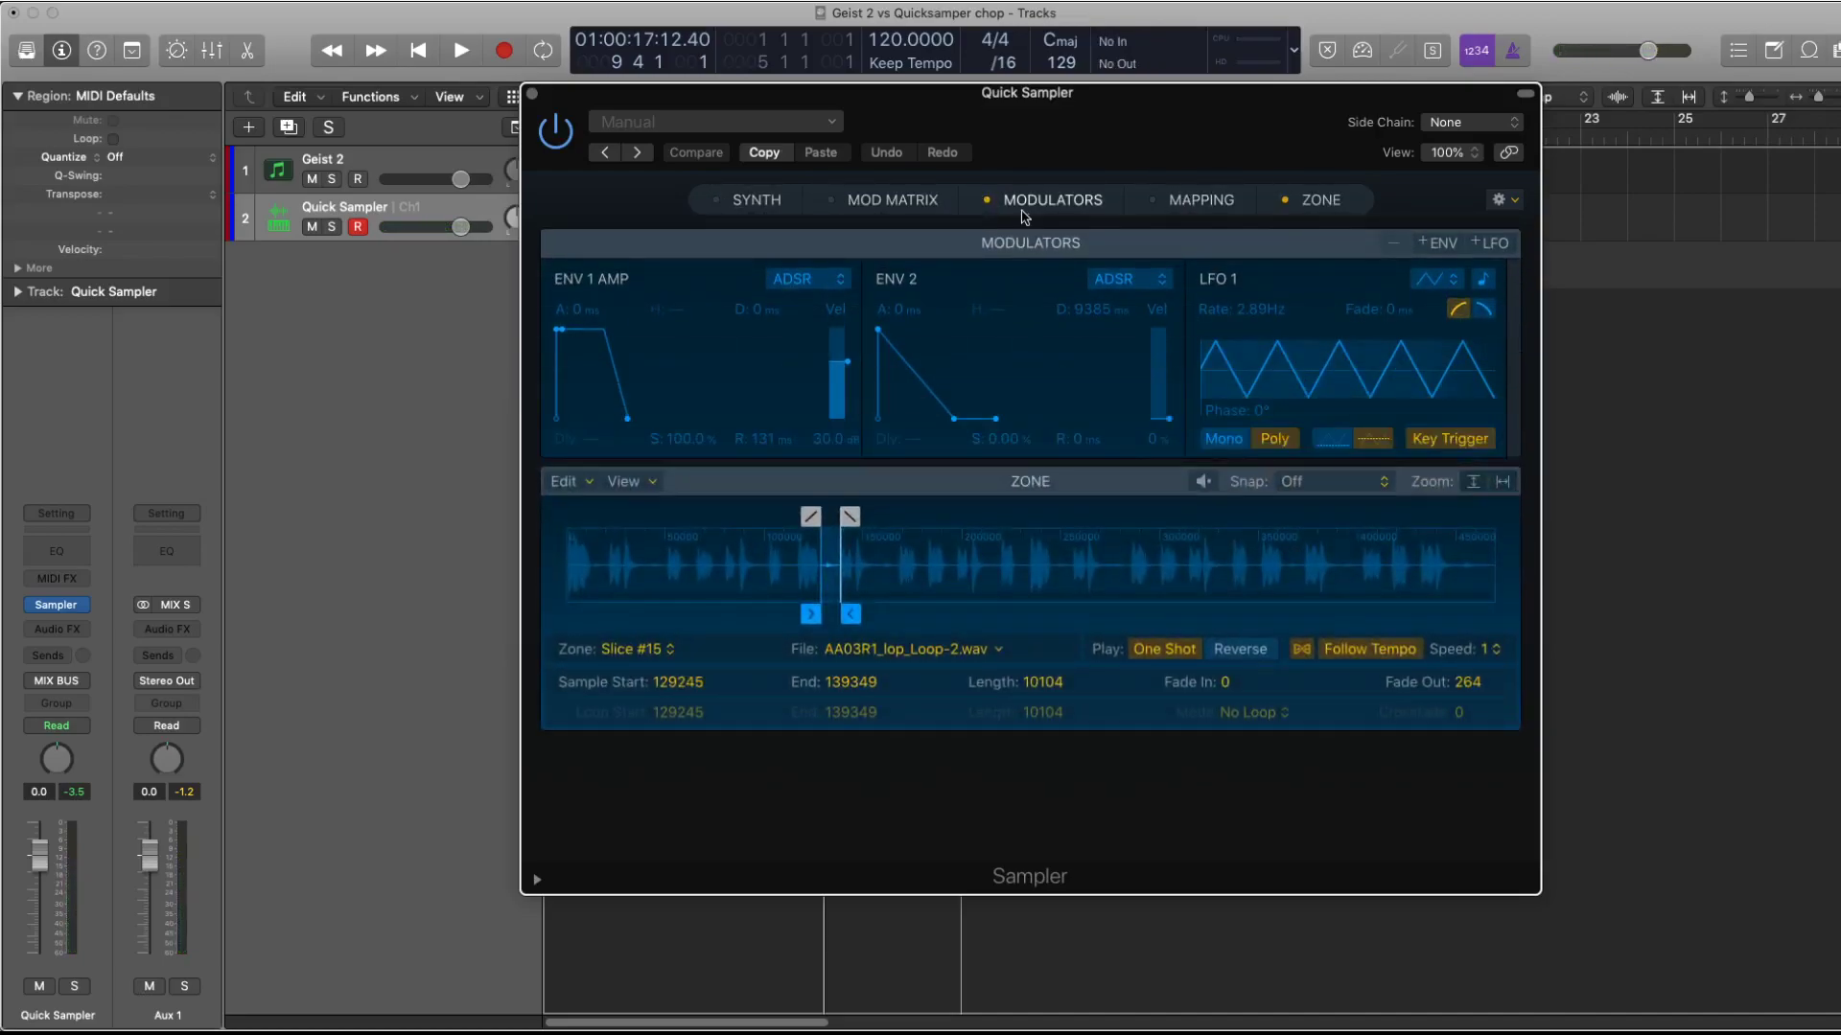
left_click(1031, 199)
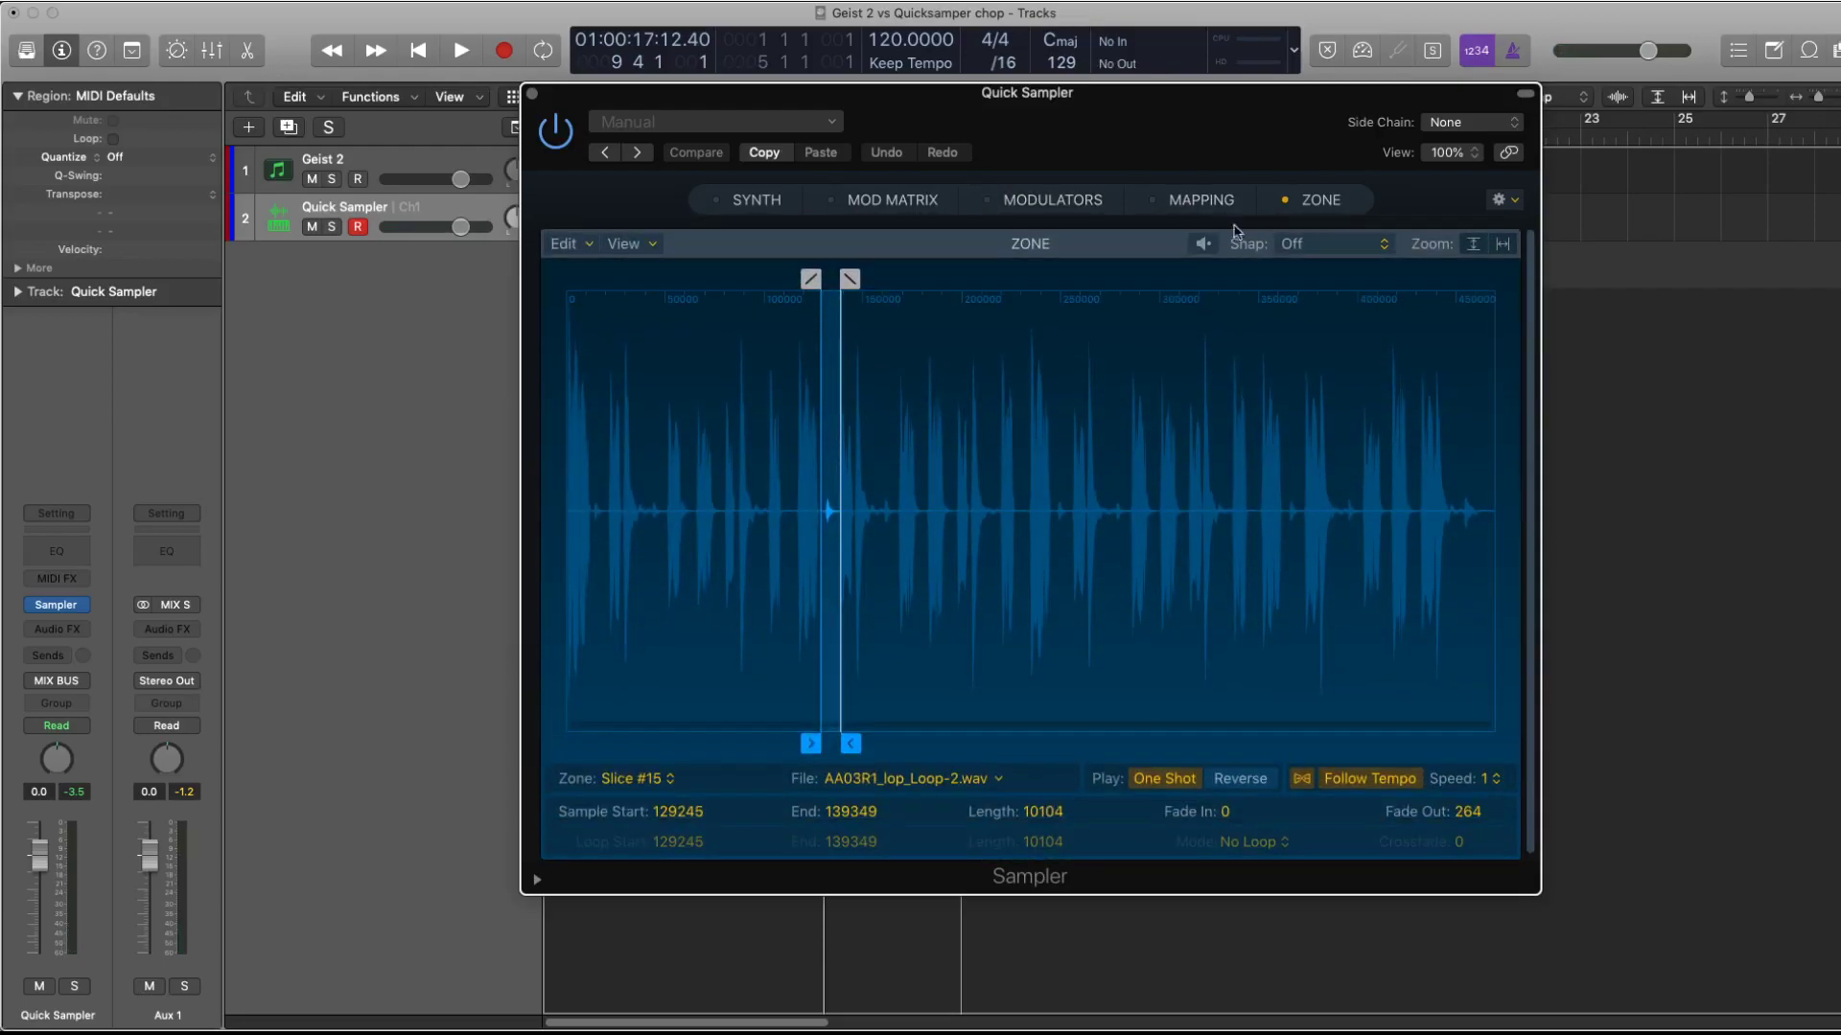
left_click(1151, 199)
left_click(1284, 199)
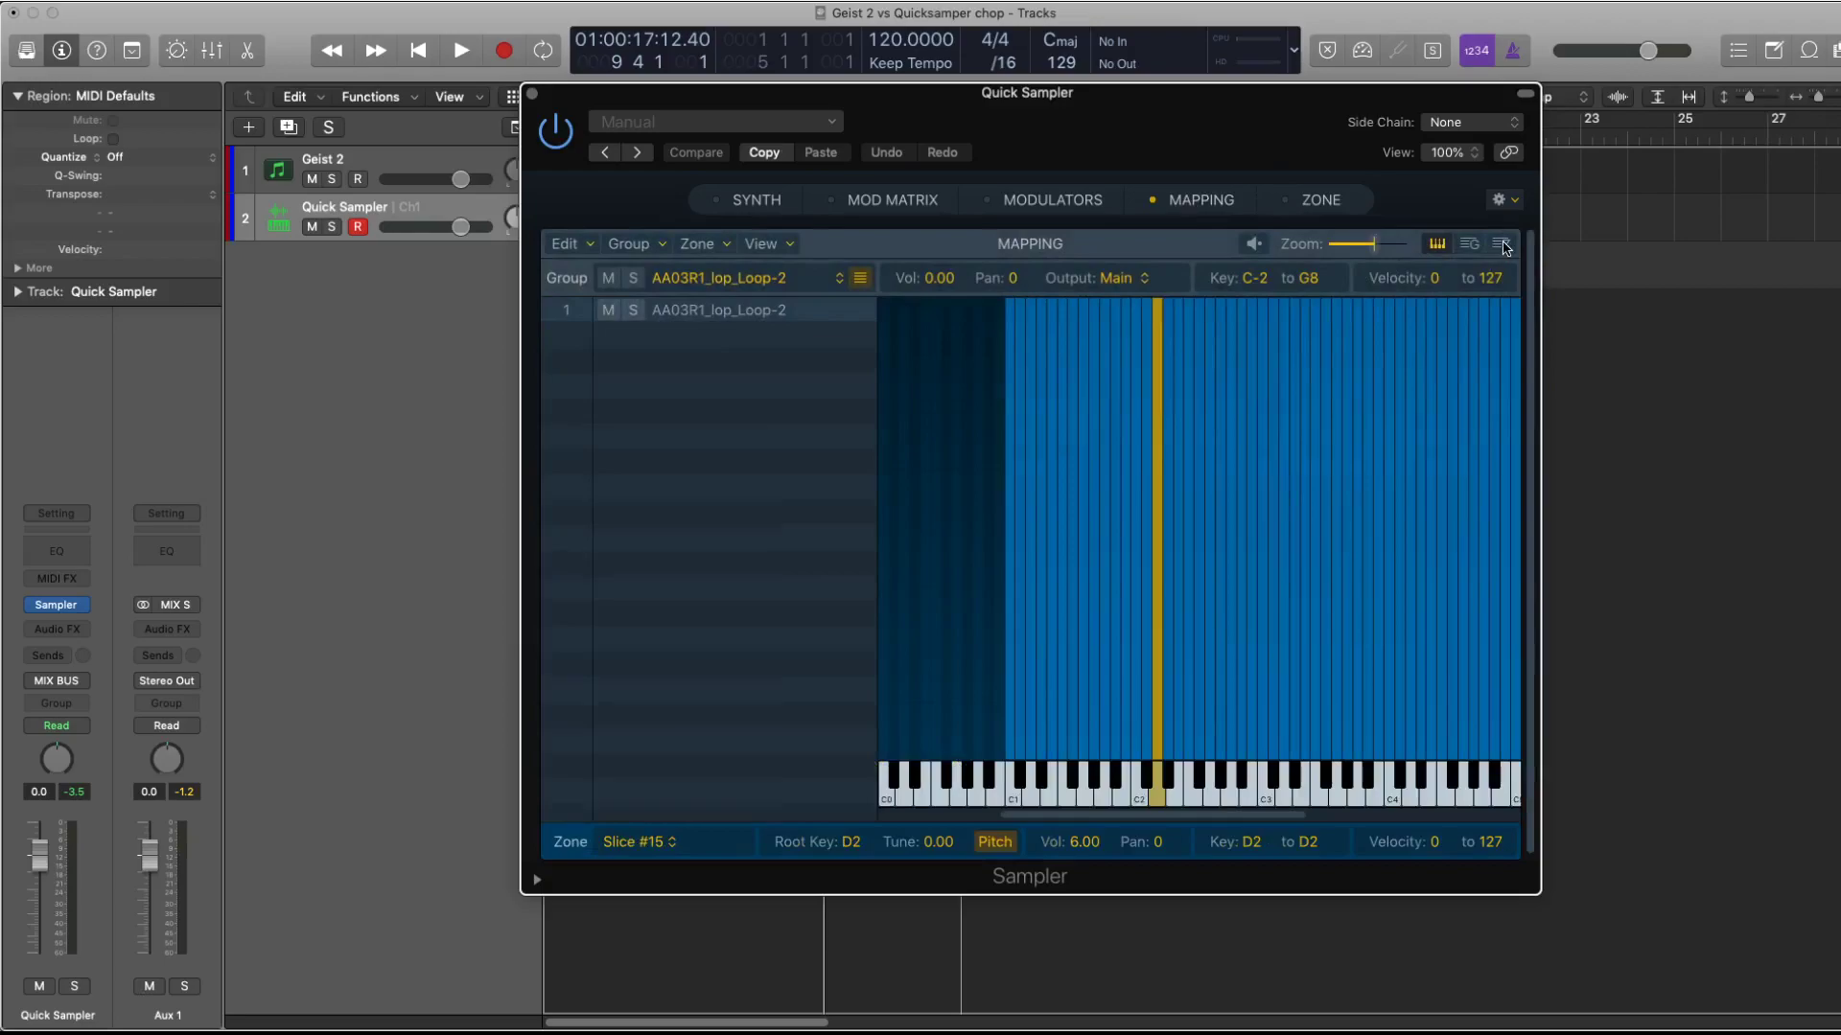
Switch Sampler's Mapping section to the zone list view and bring up the Output choices for the D1 zone.
left_click(1502, 246)
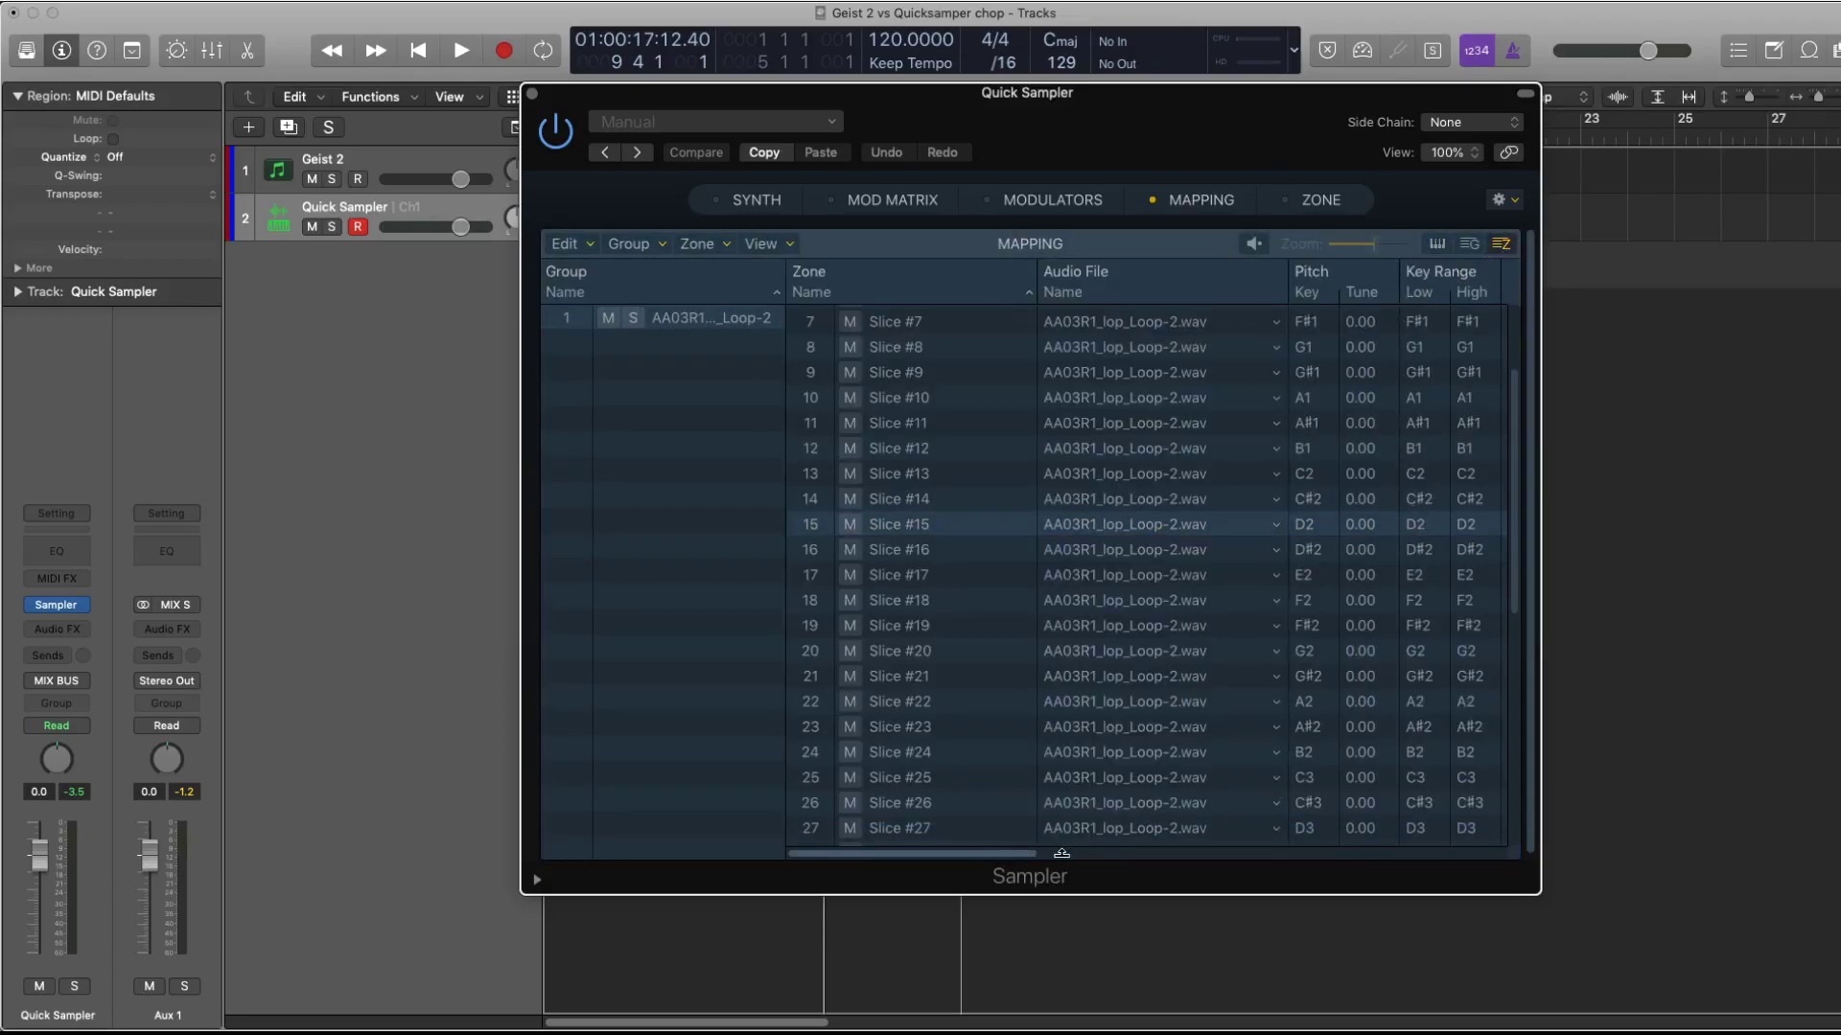
left_click_drag(1525, 898, 1419, 842)
left_click_drag(916, 803, 993, 807)
scroll(1035, 758, "up", 3)
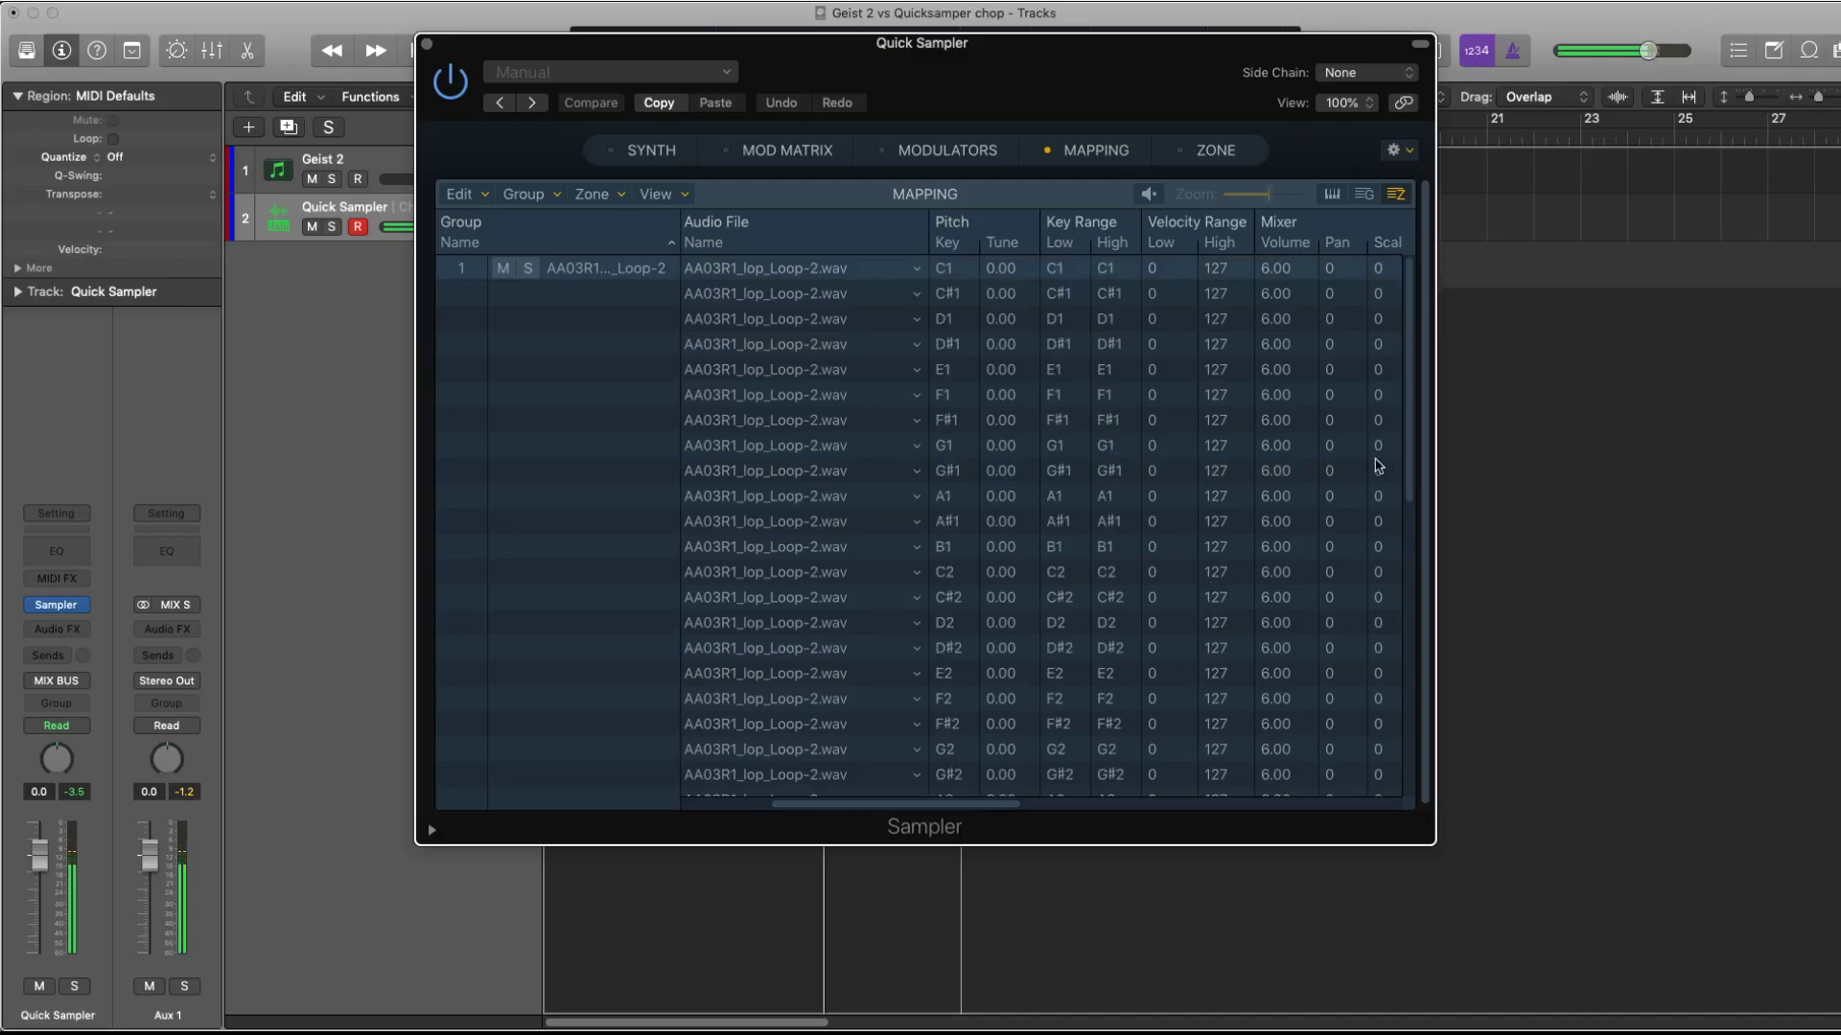
left_click(1334, 195)
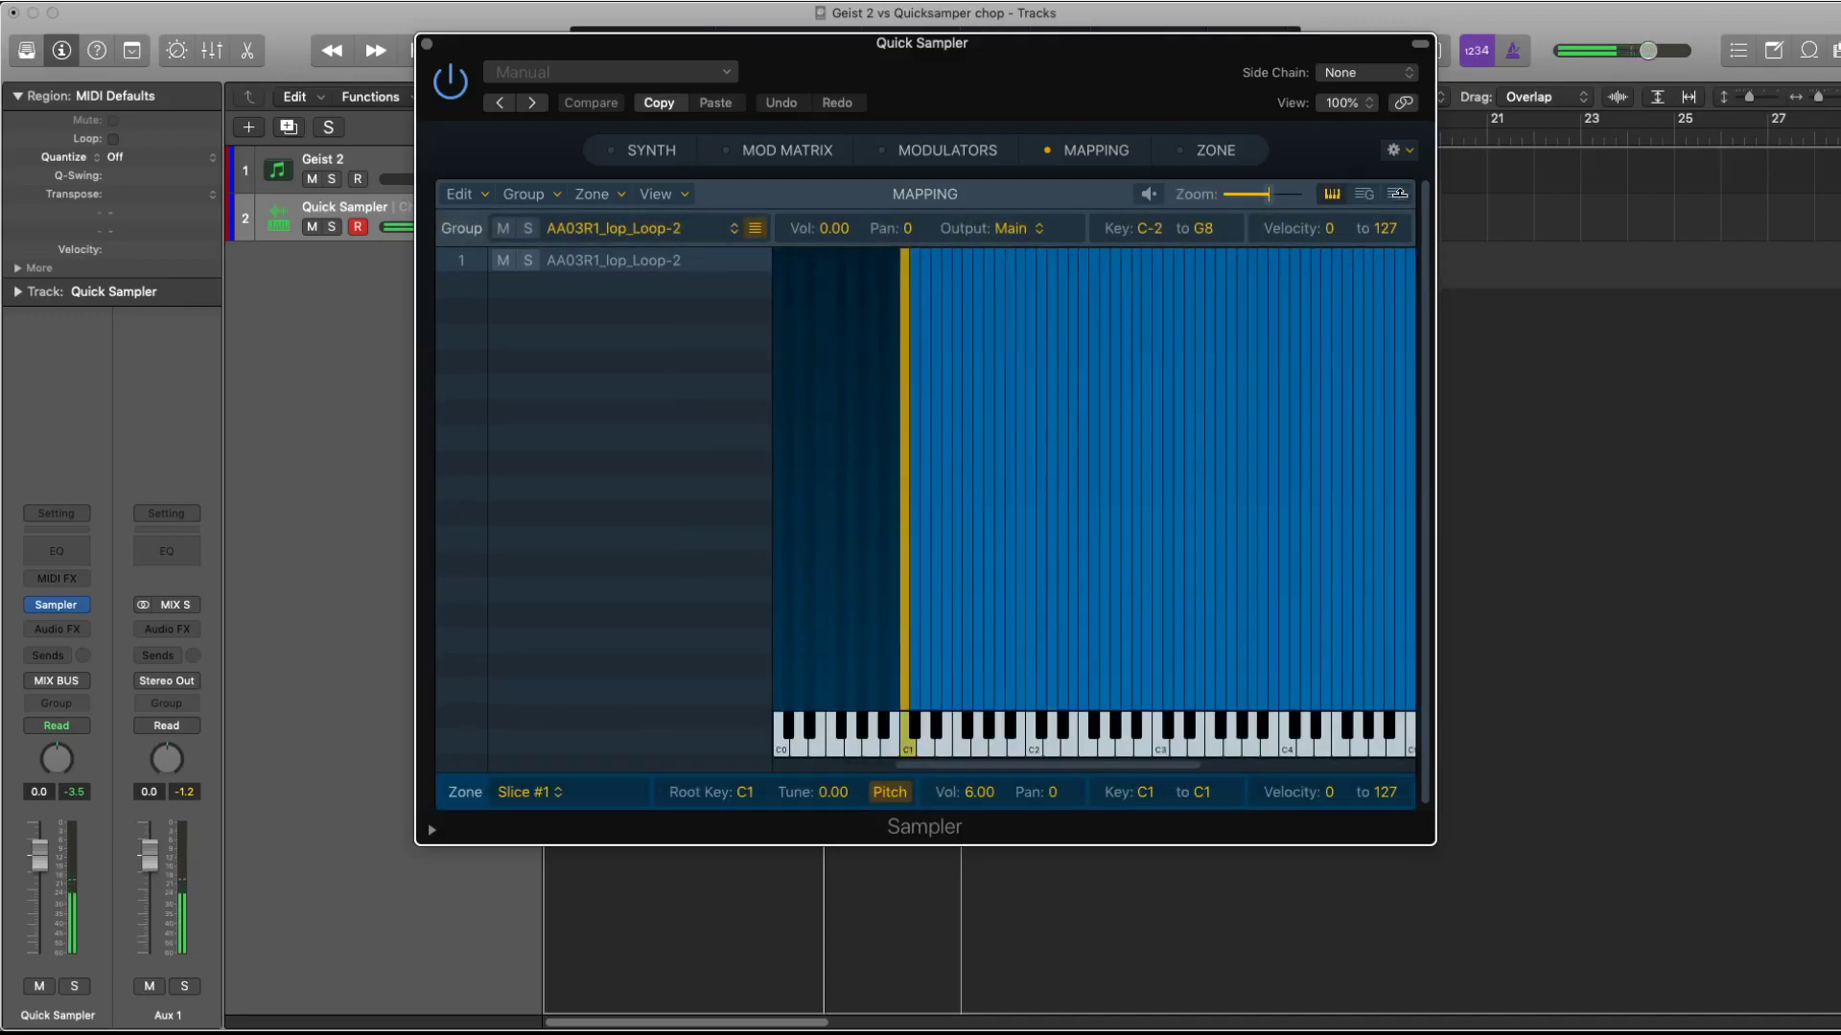
left_click(1397, 196)
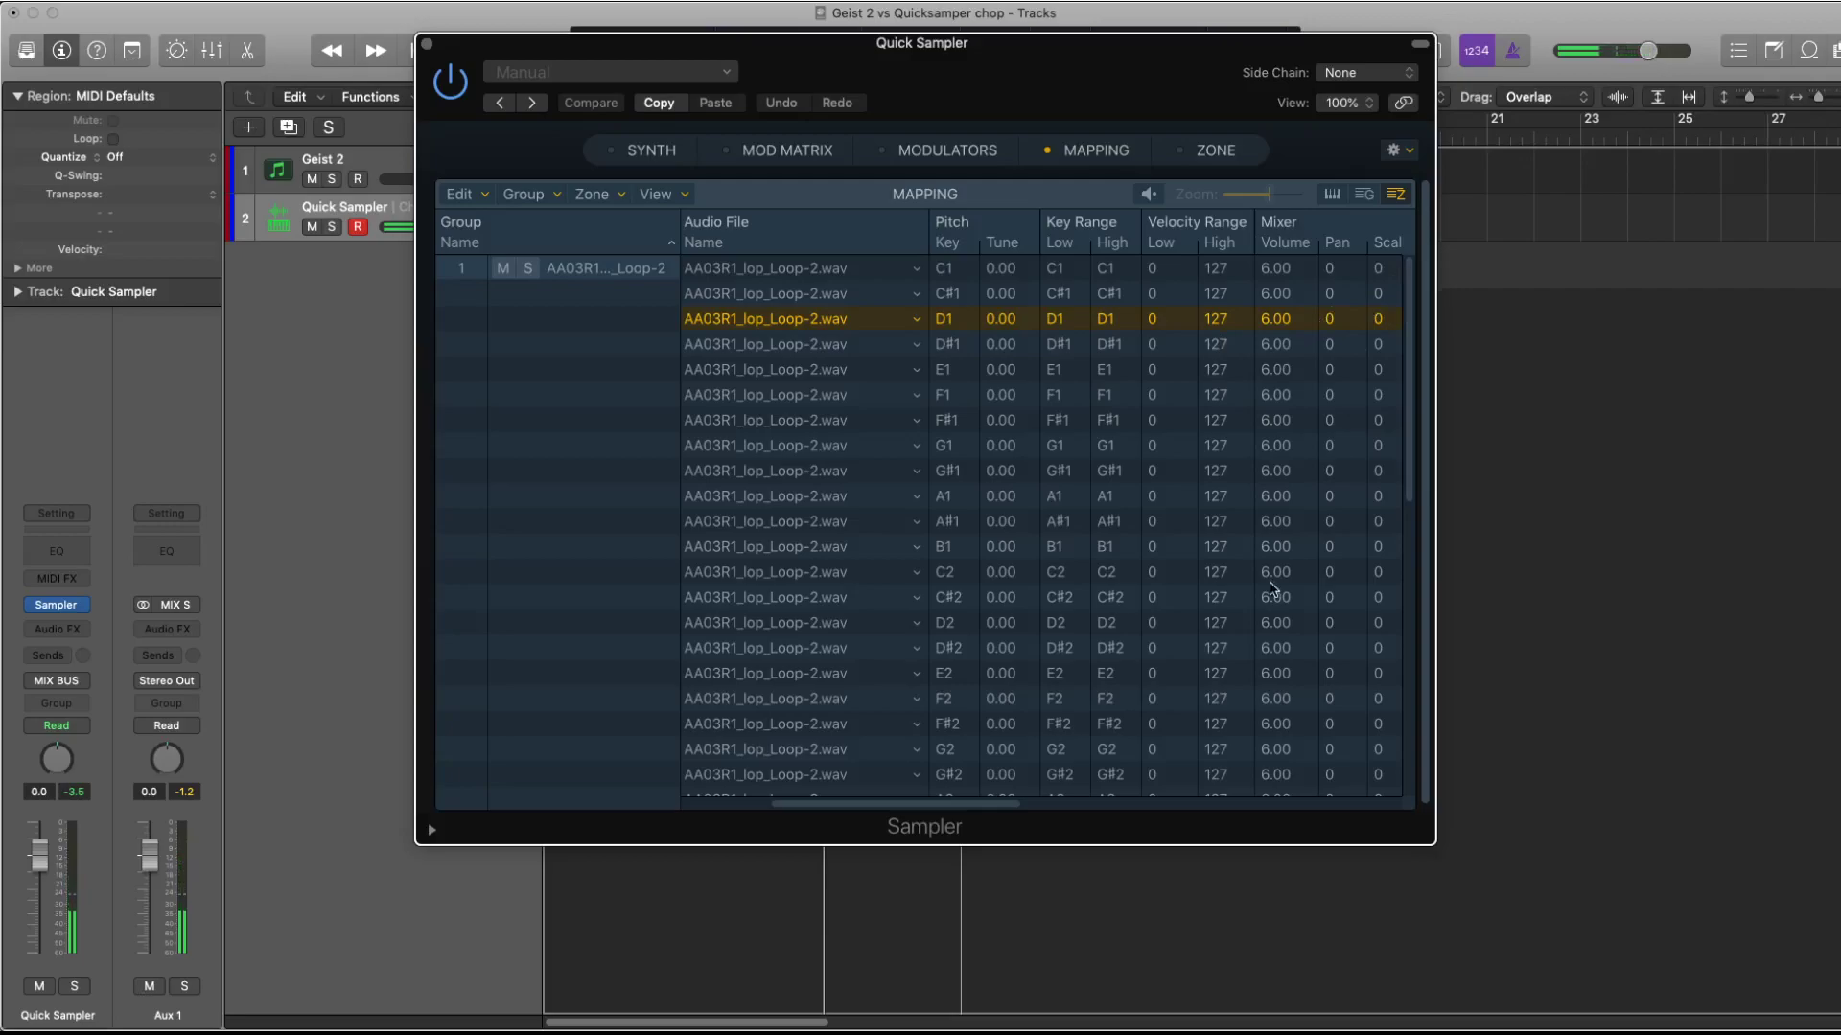
left_click_drag(986, 806, 1064, 809)
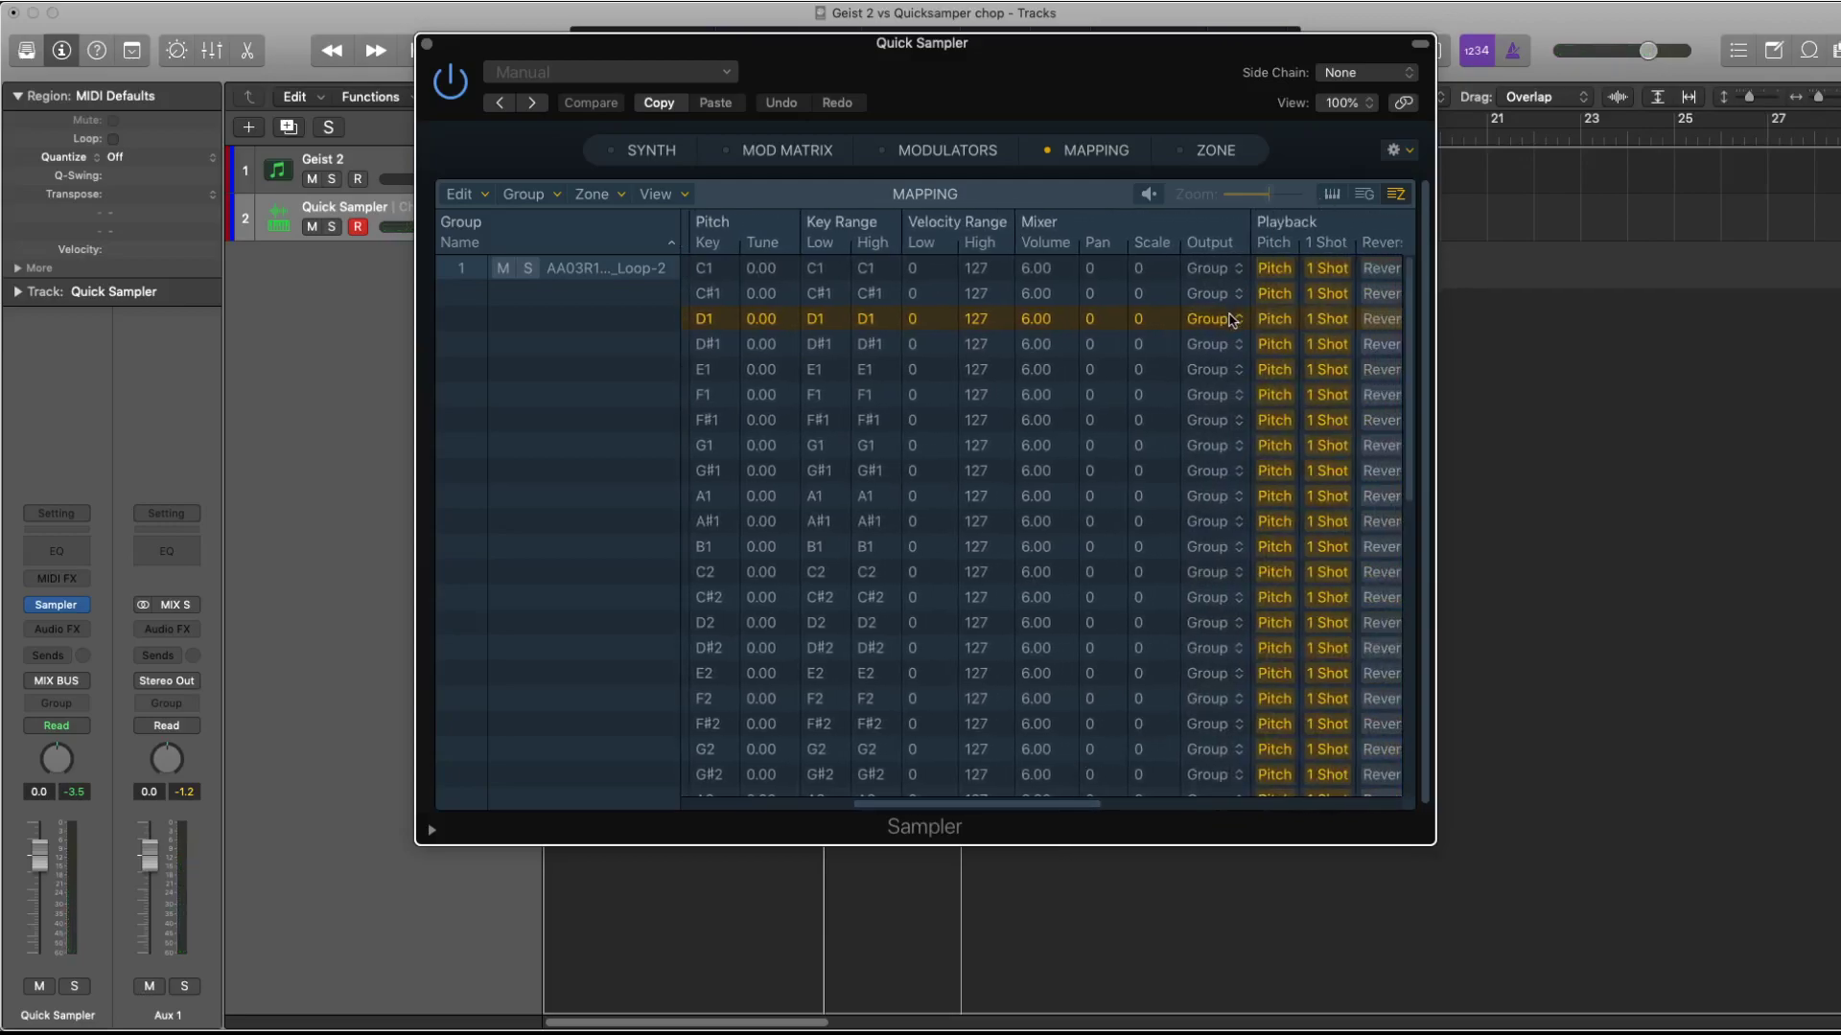
left_click(1233, 320)
left_click(1233, 321)
Open the mixer and arrange it beside the Sampler window so both can be seen.
key("super+2")
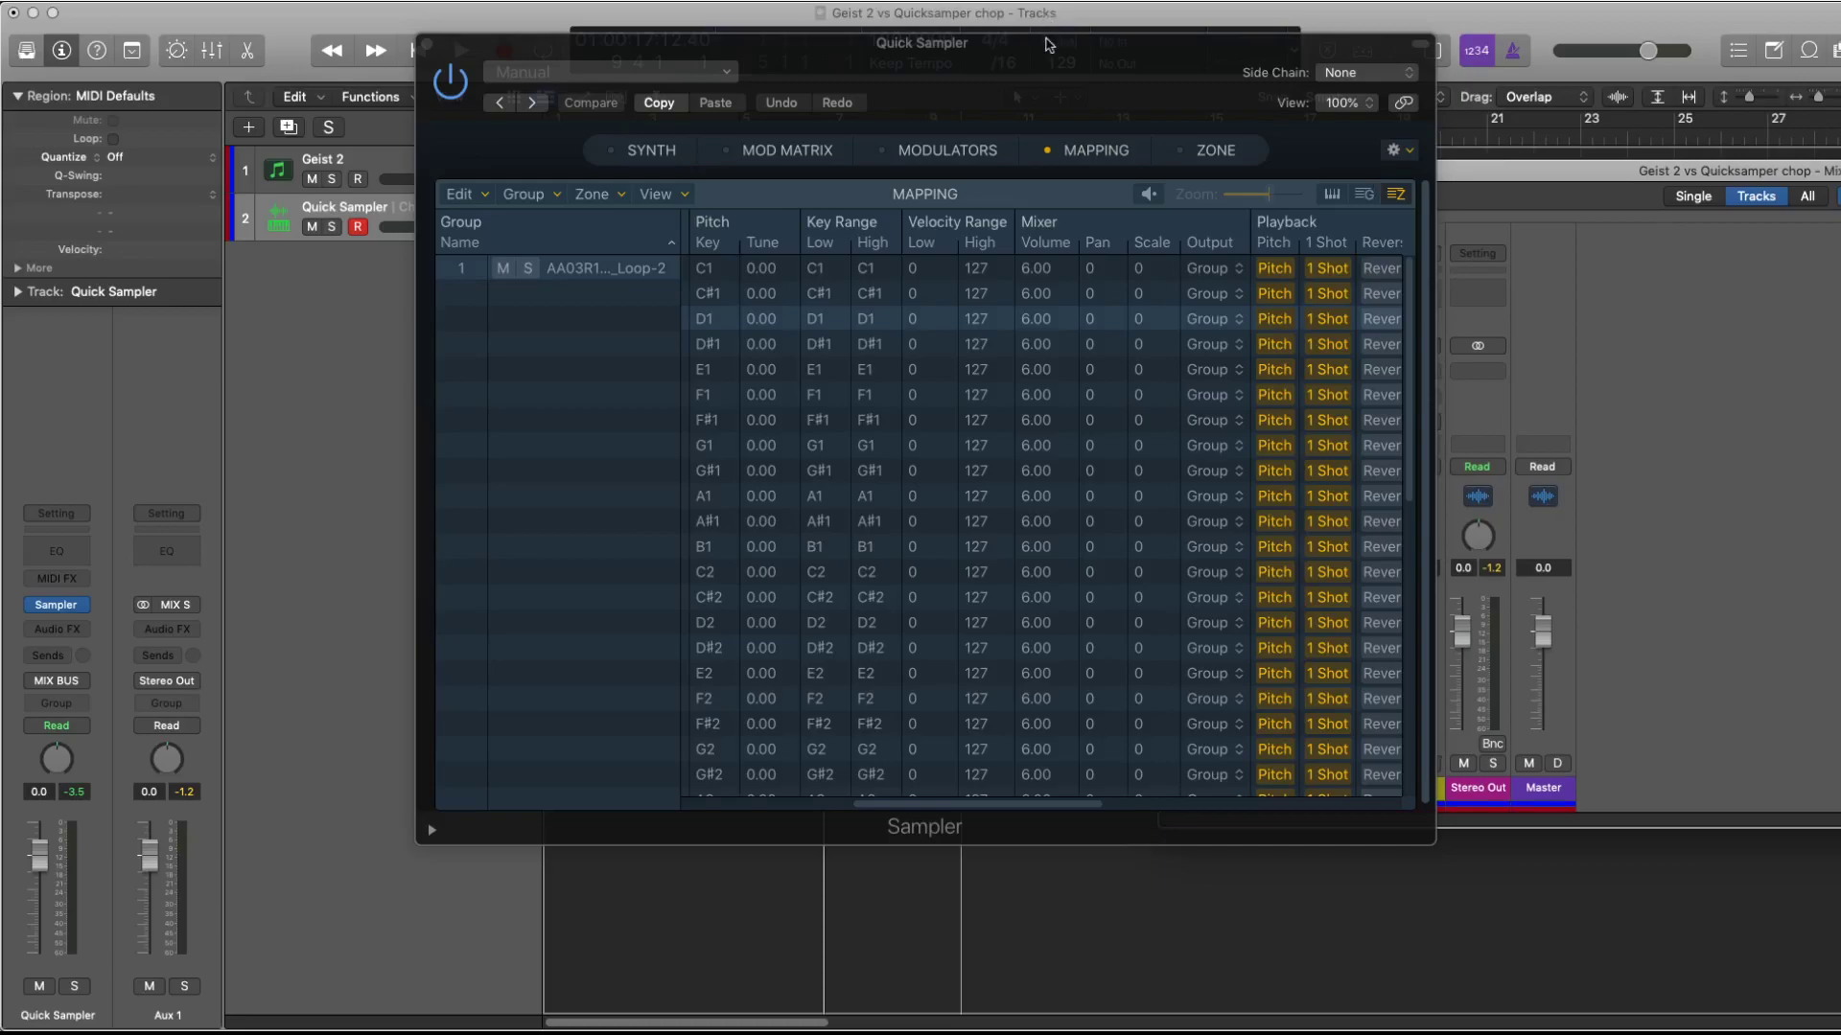
left_click_drag(1048, 45, 638, 62)
left_click_drag(1471, 204, 1366, 188)
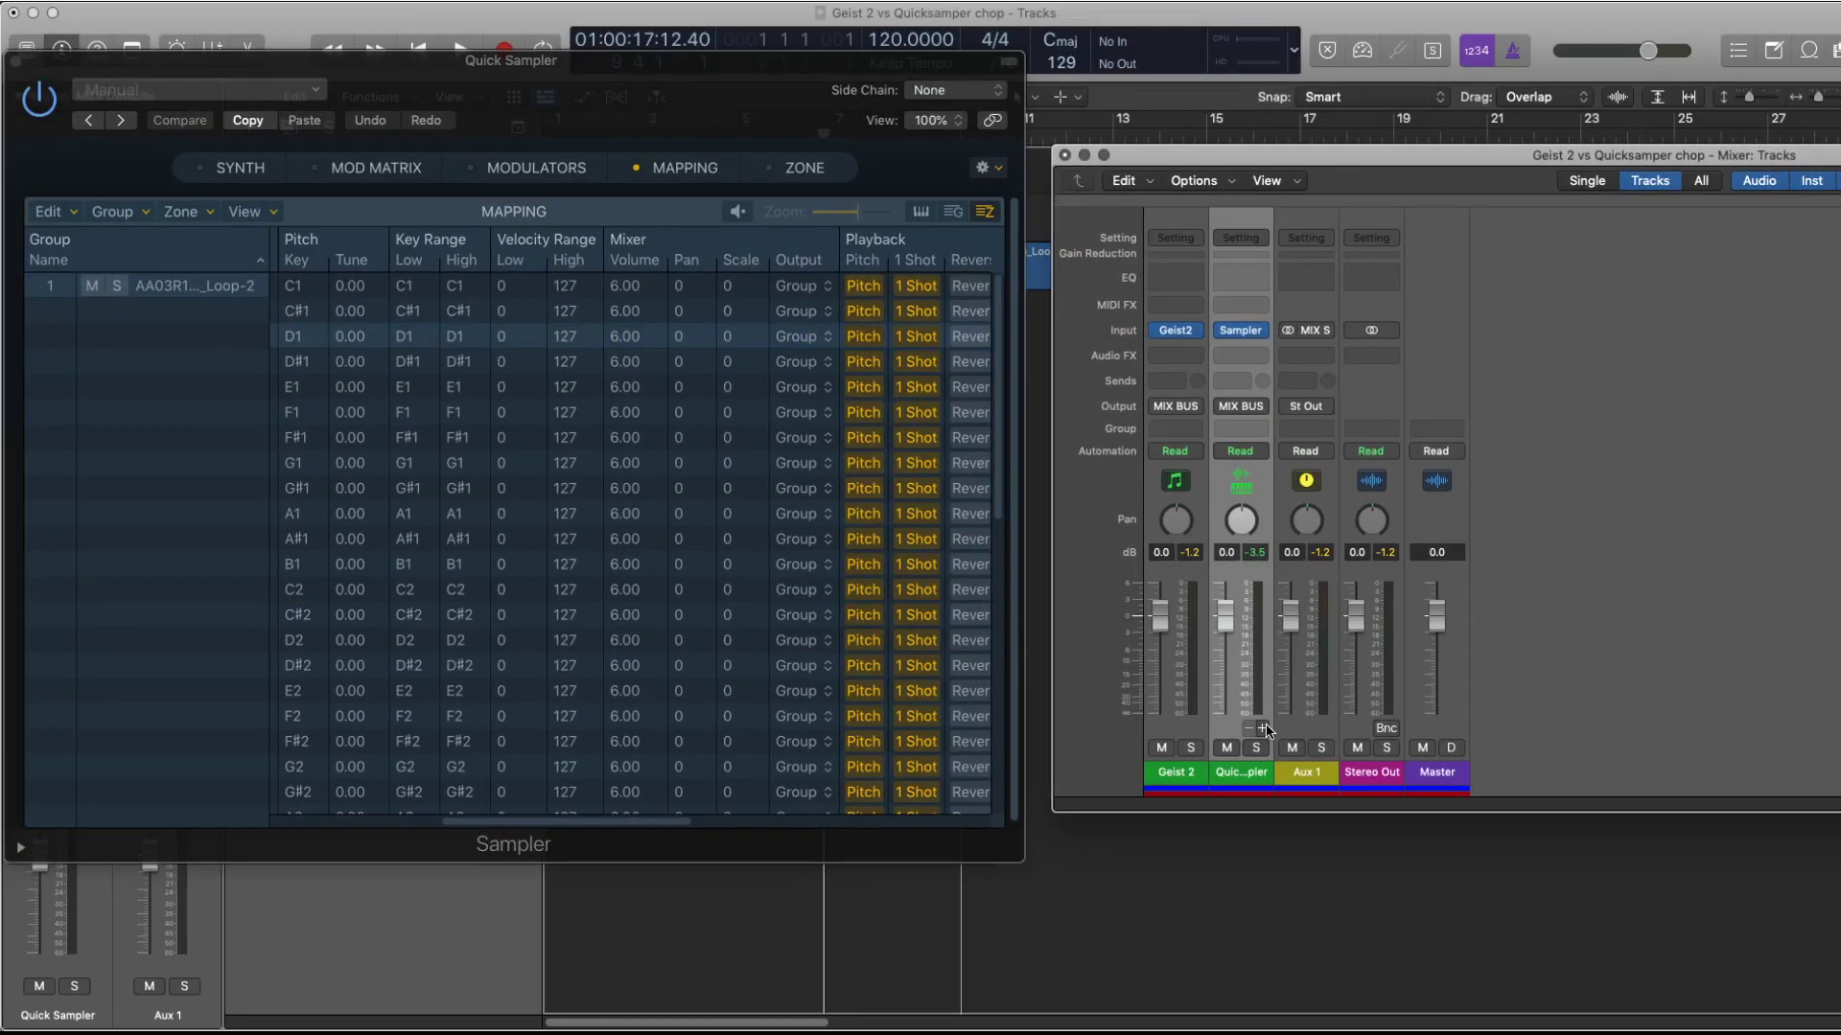
Add an aux channel for Sampler output 3-4 named "kick" and route the D1 zone to that output.
left_click(1265, 730)
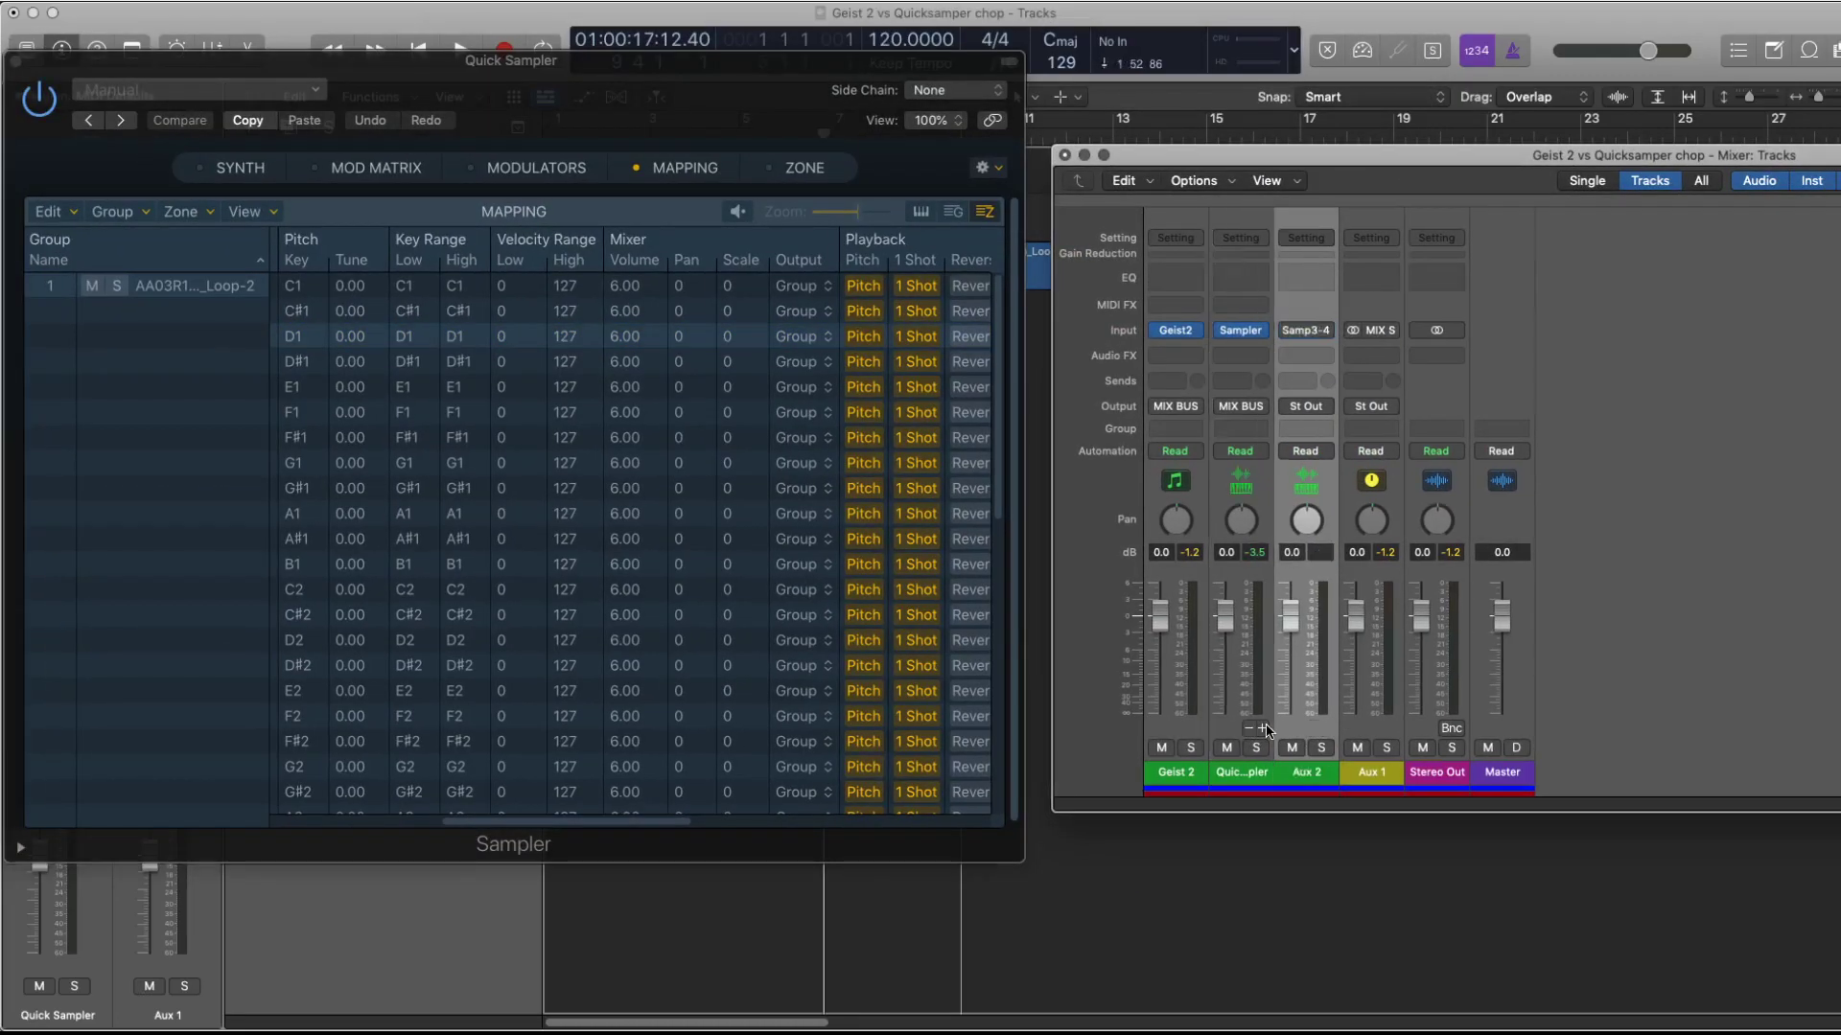
double_click(1313, 772)
type("kick")
key("Return")
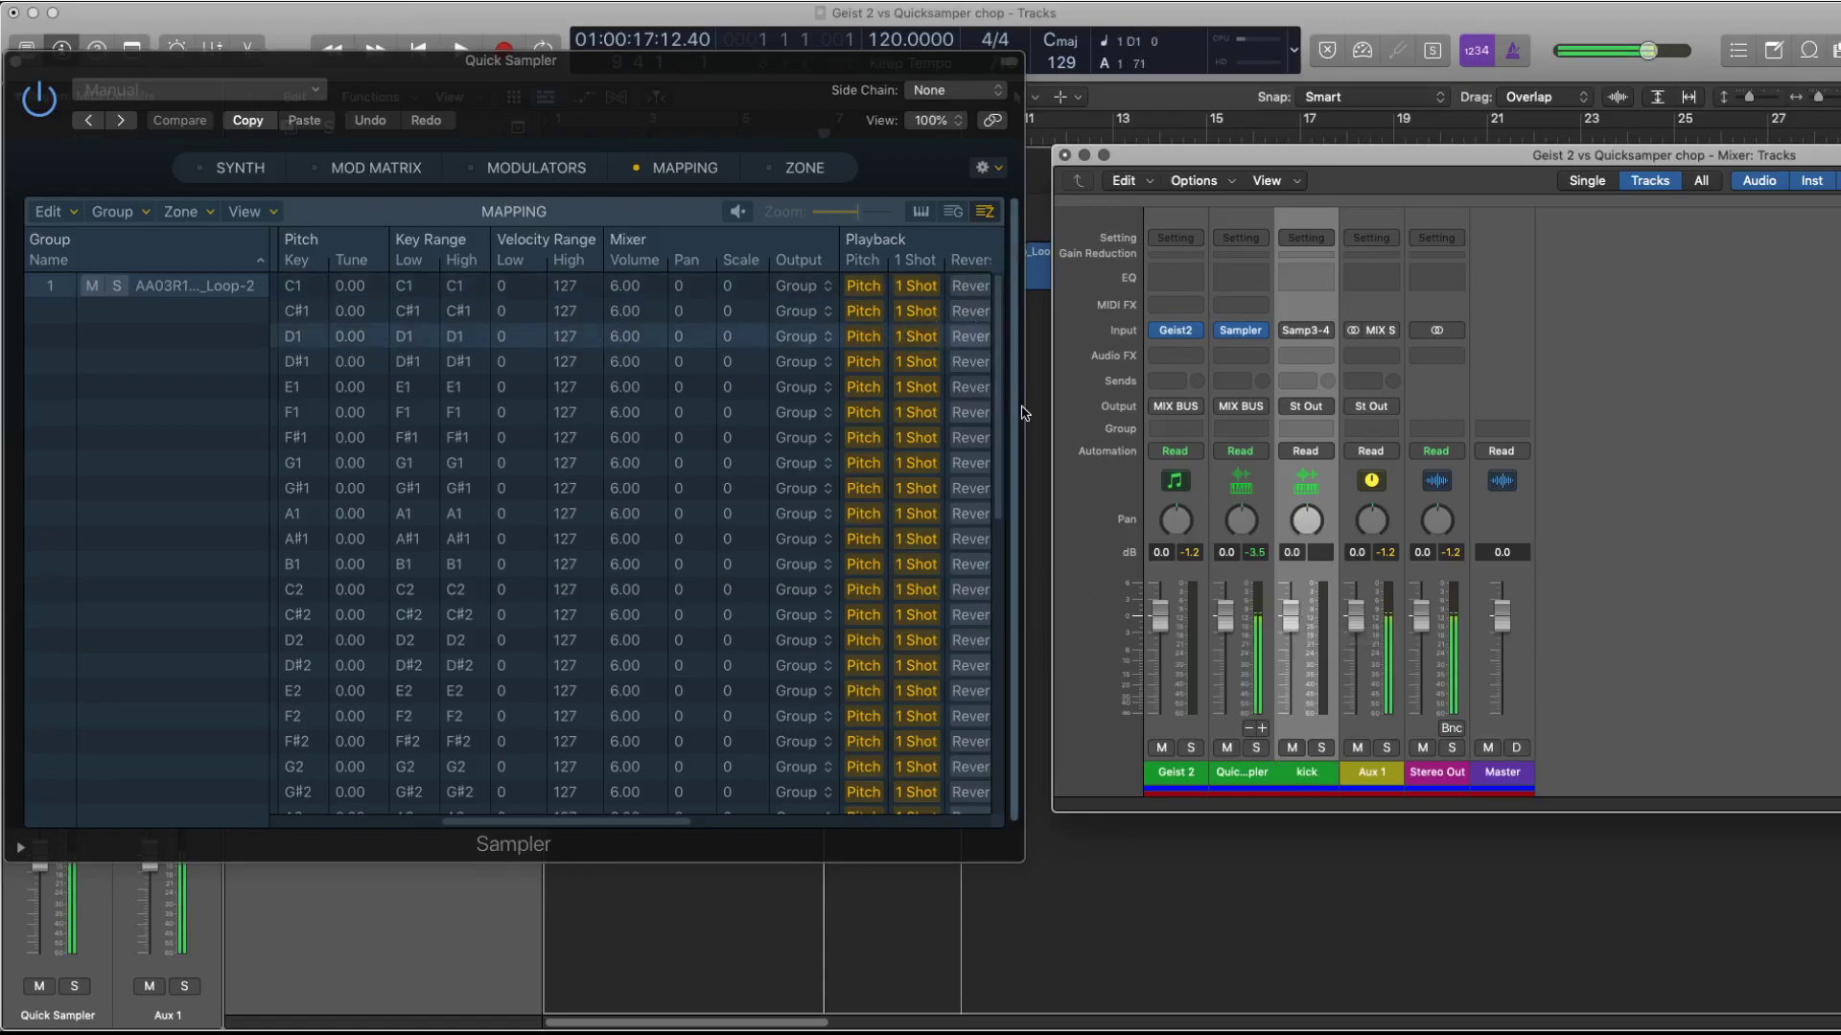
left_click(826, 339)
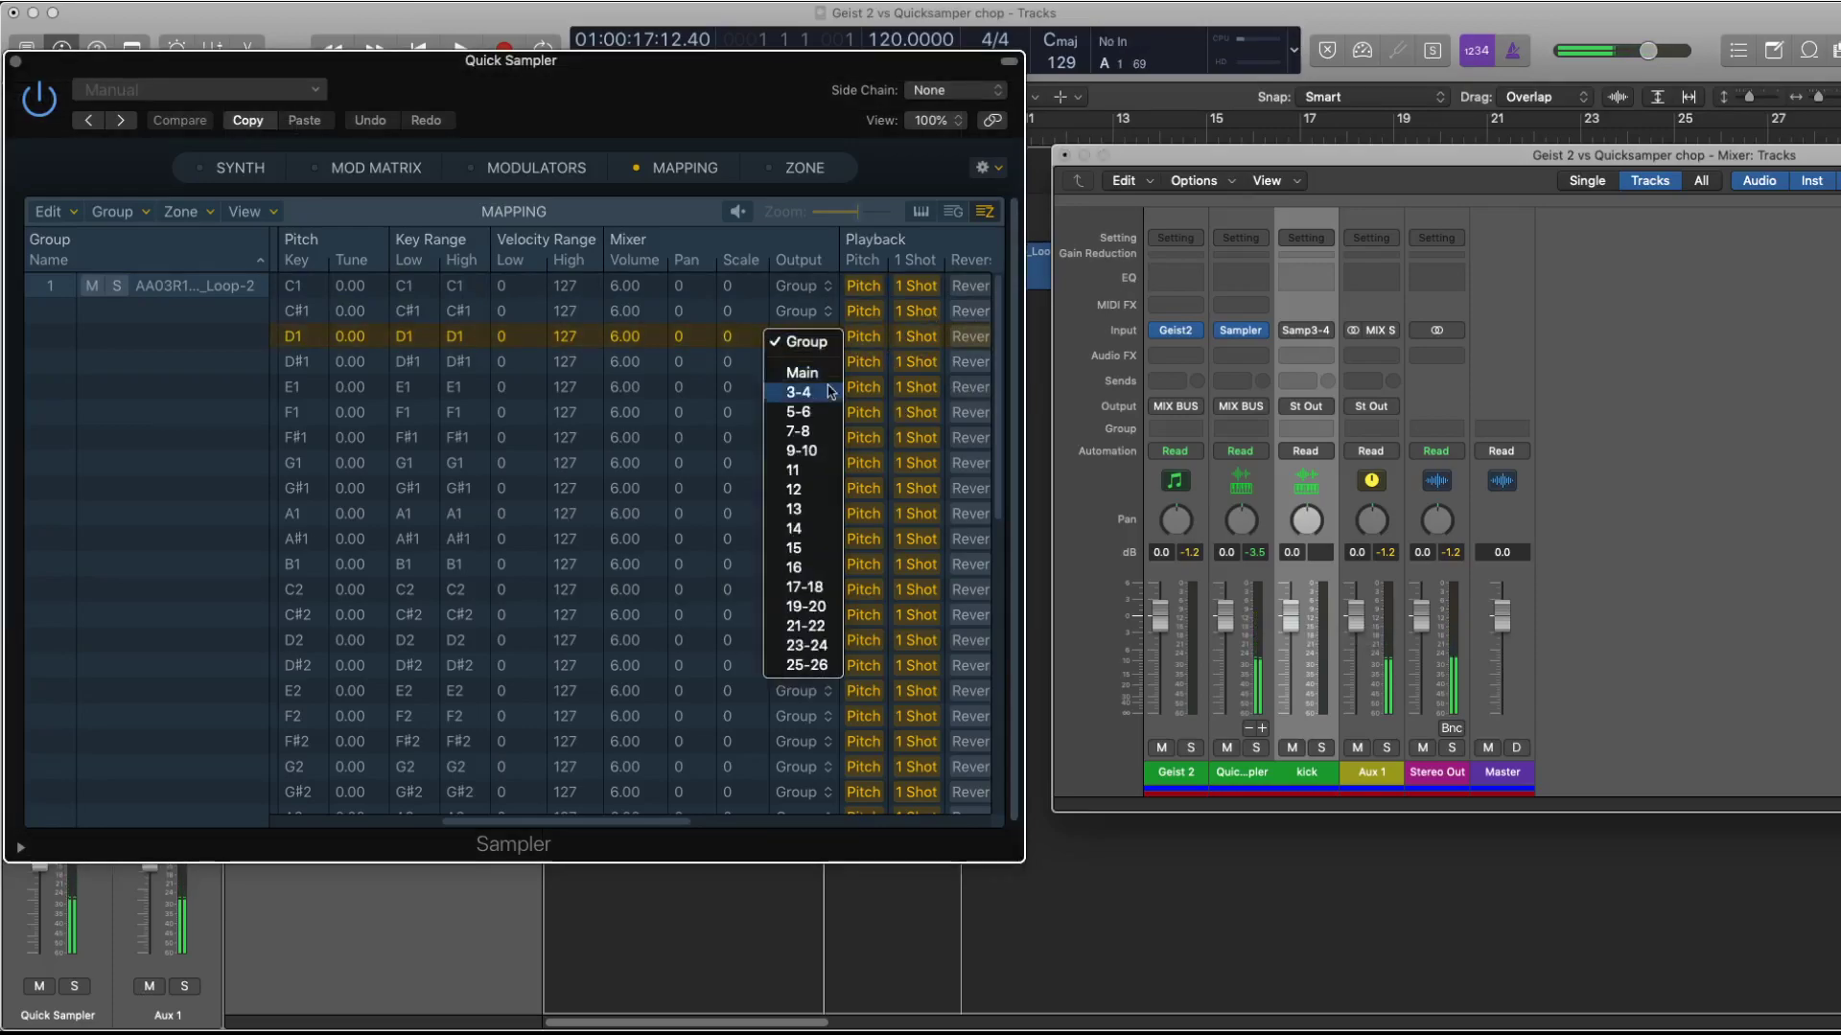
left_click(799, 392)
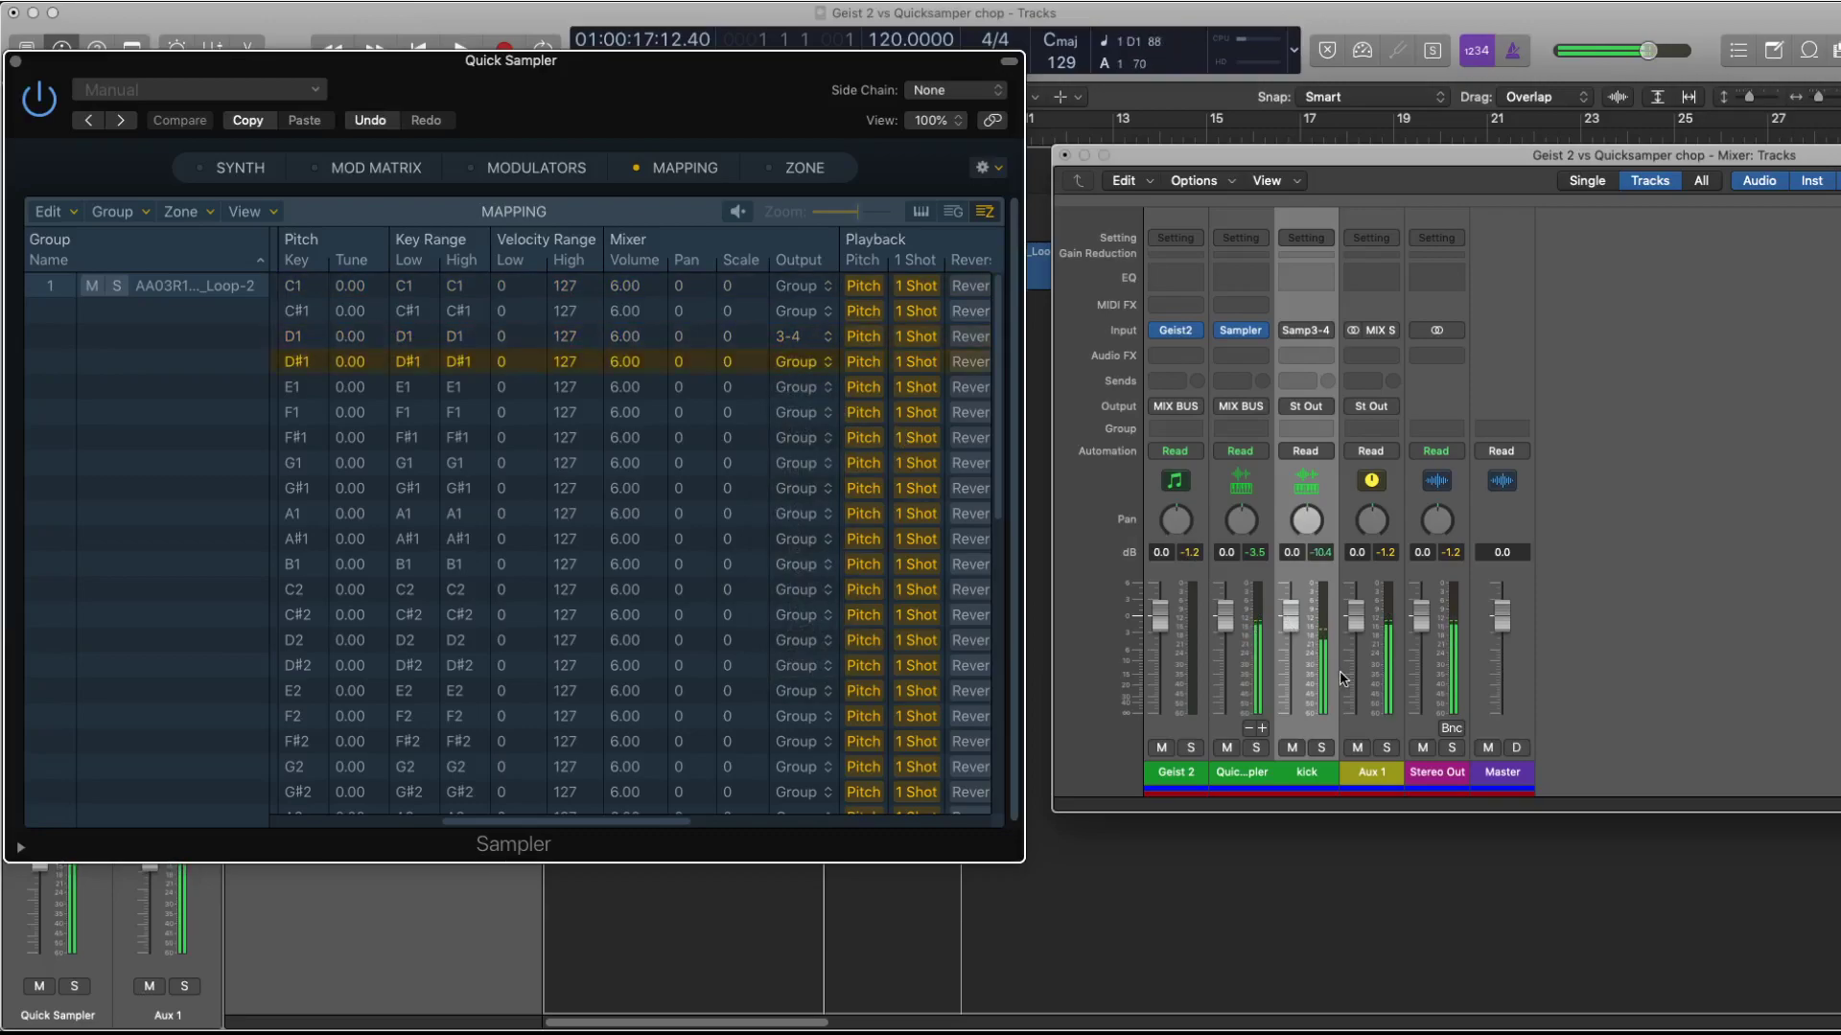
Recreate Sampler's aux channels for outputs 3-4 through 13 and name the first four kick, clap, snare and hihat.
left_click(1250, 729)
left_click(1258, 730)
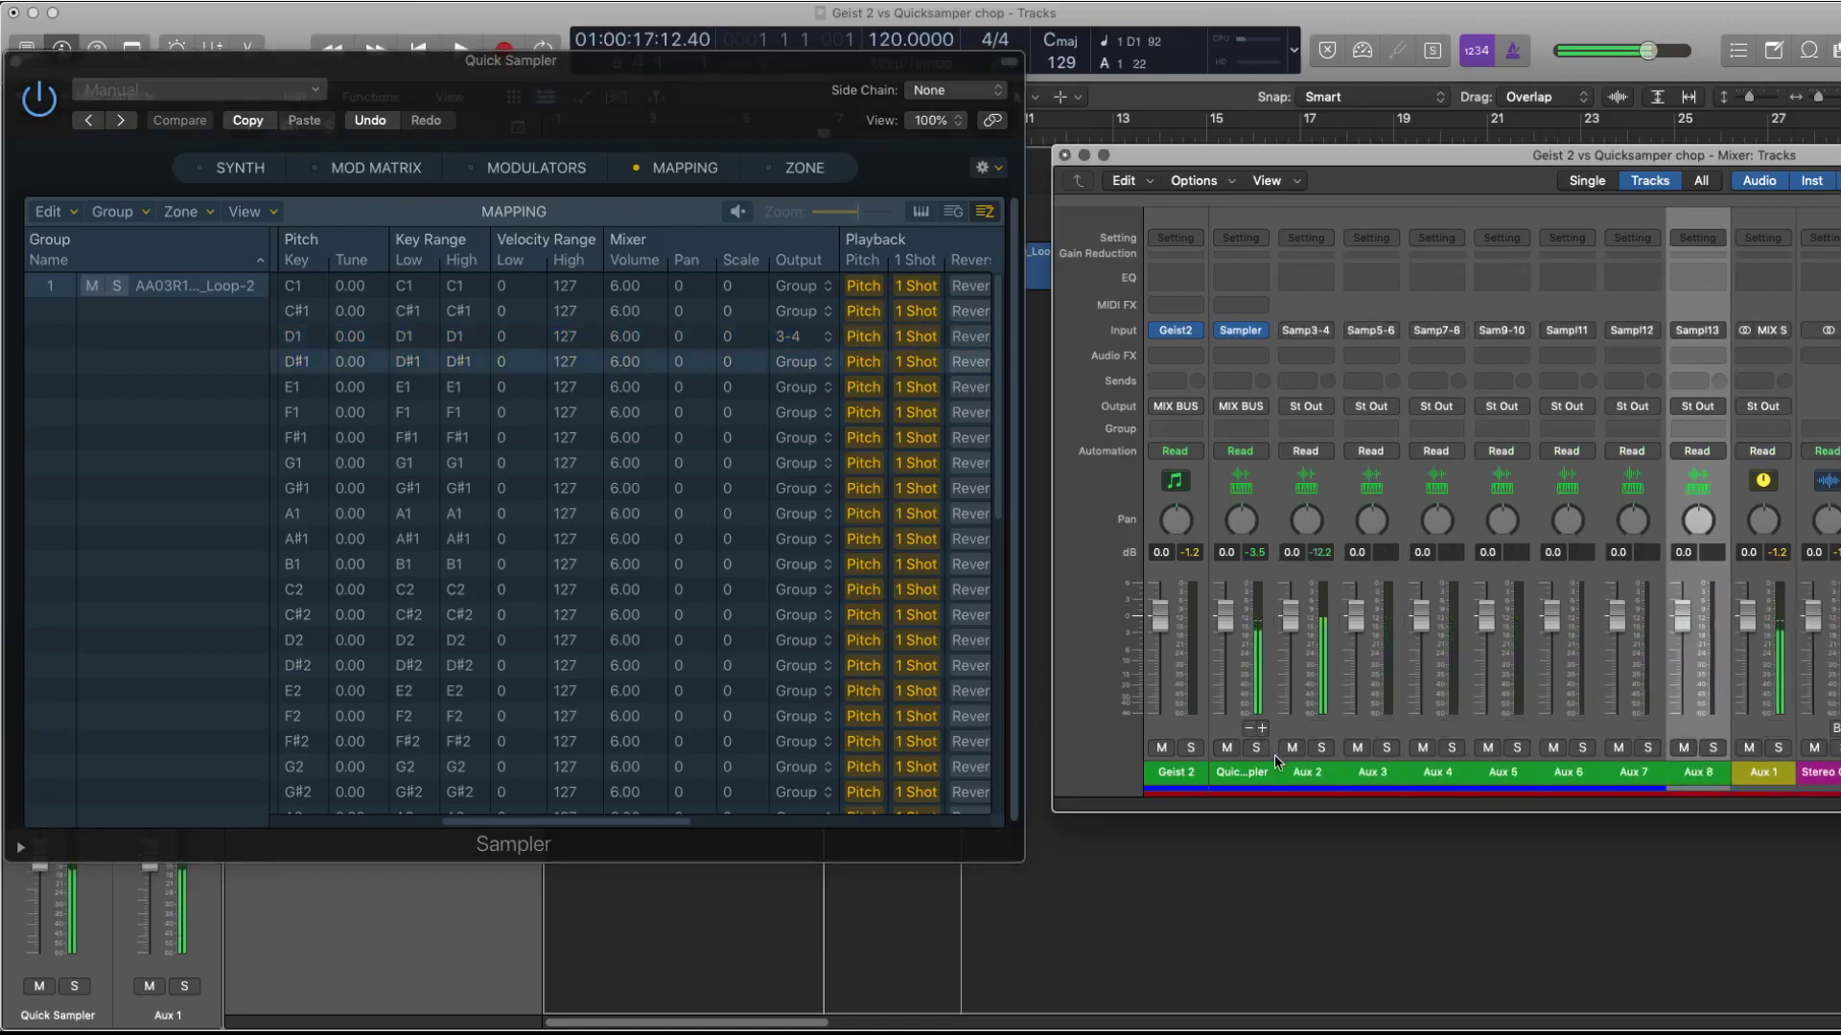
double_click(1319, 773)
type("kick")
key("Tab")
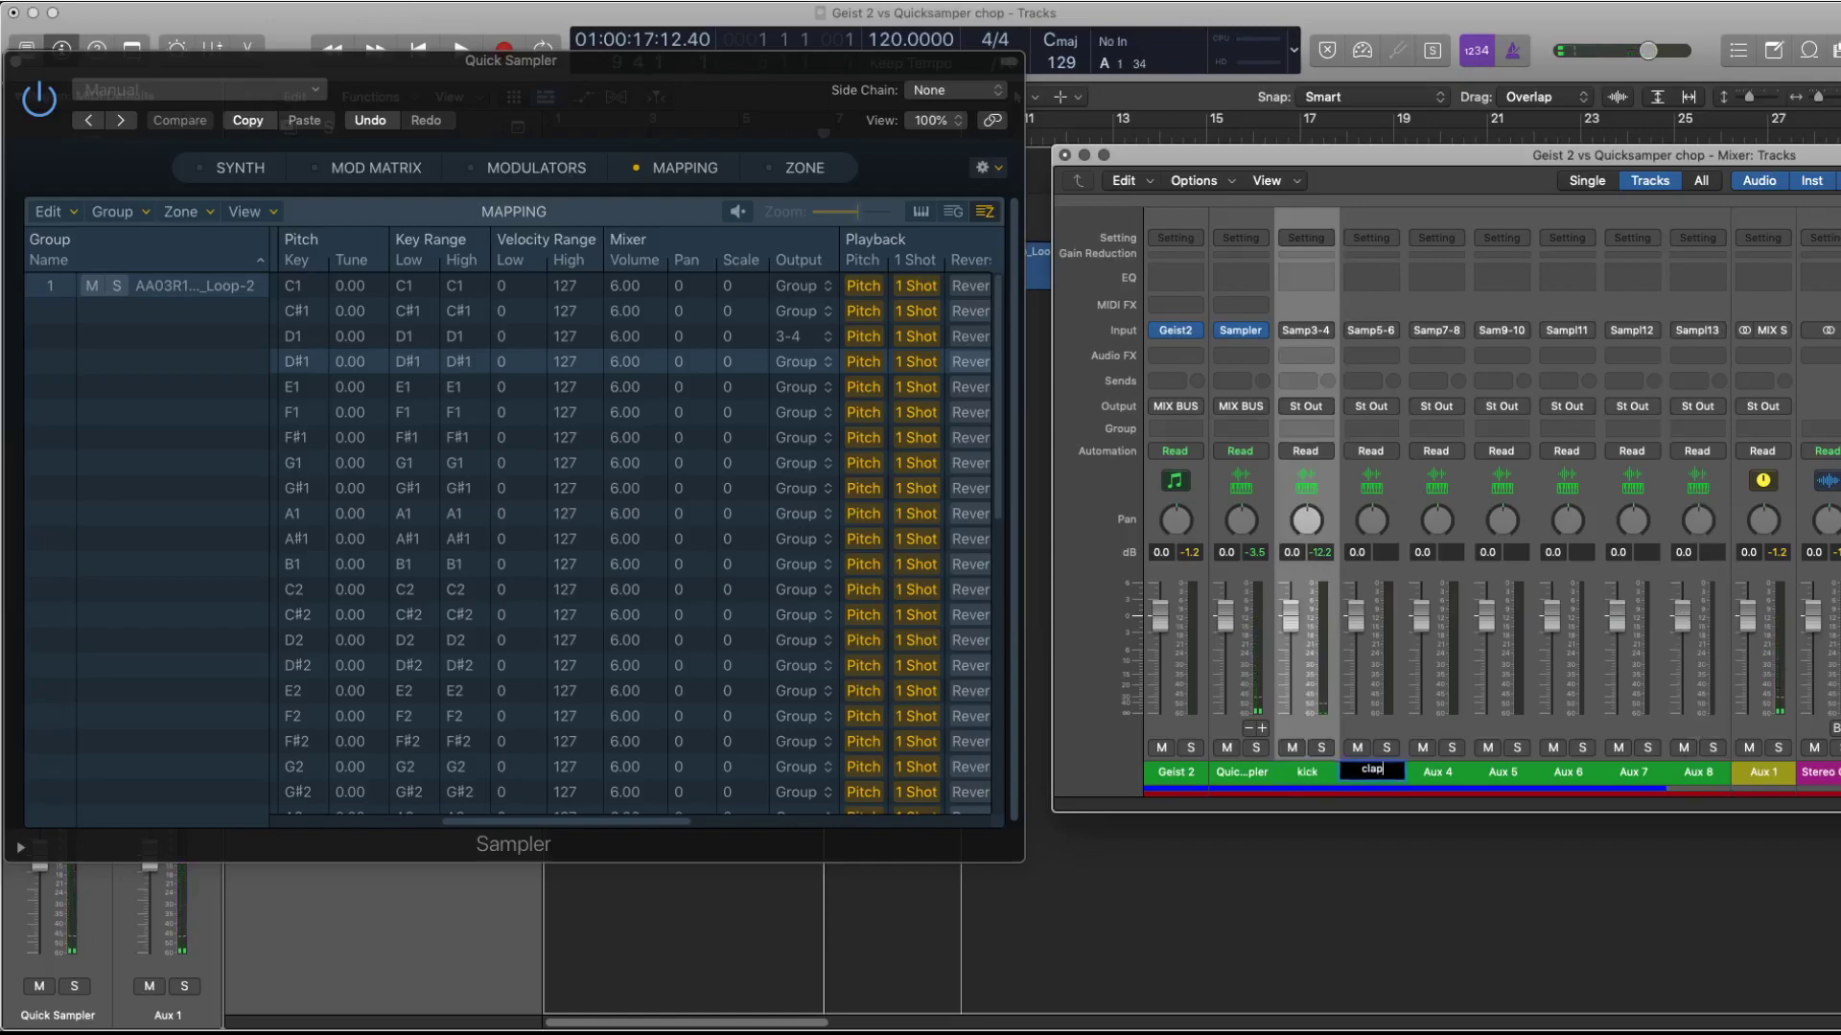
key("Tab")
type("snare")
key("Tab")
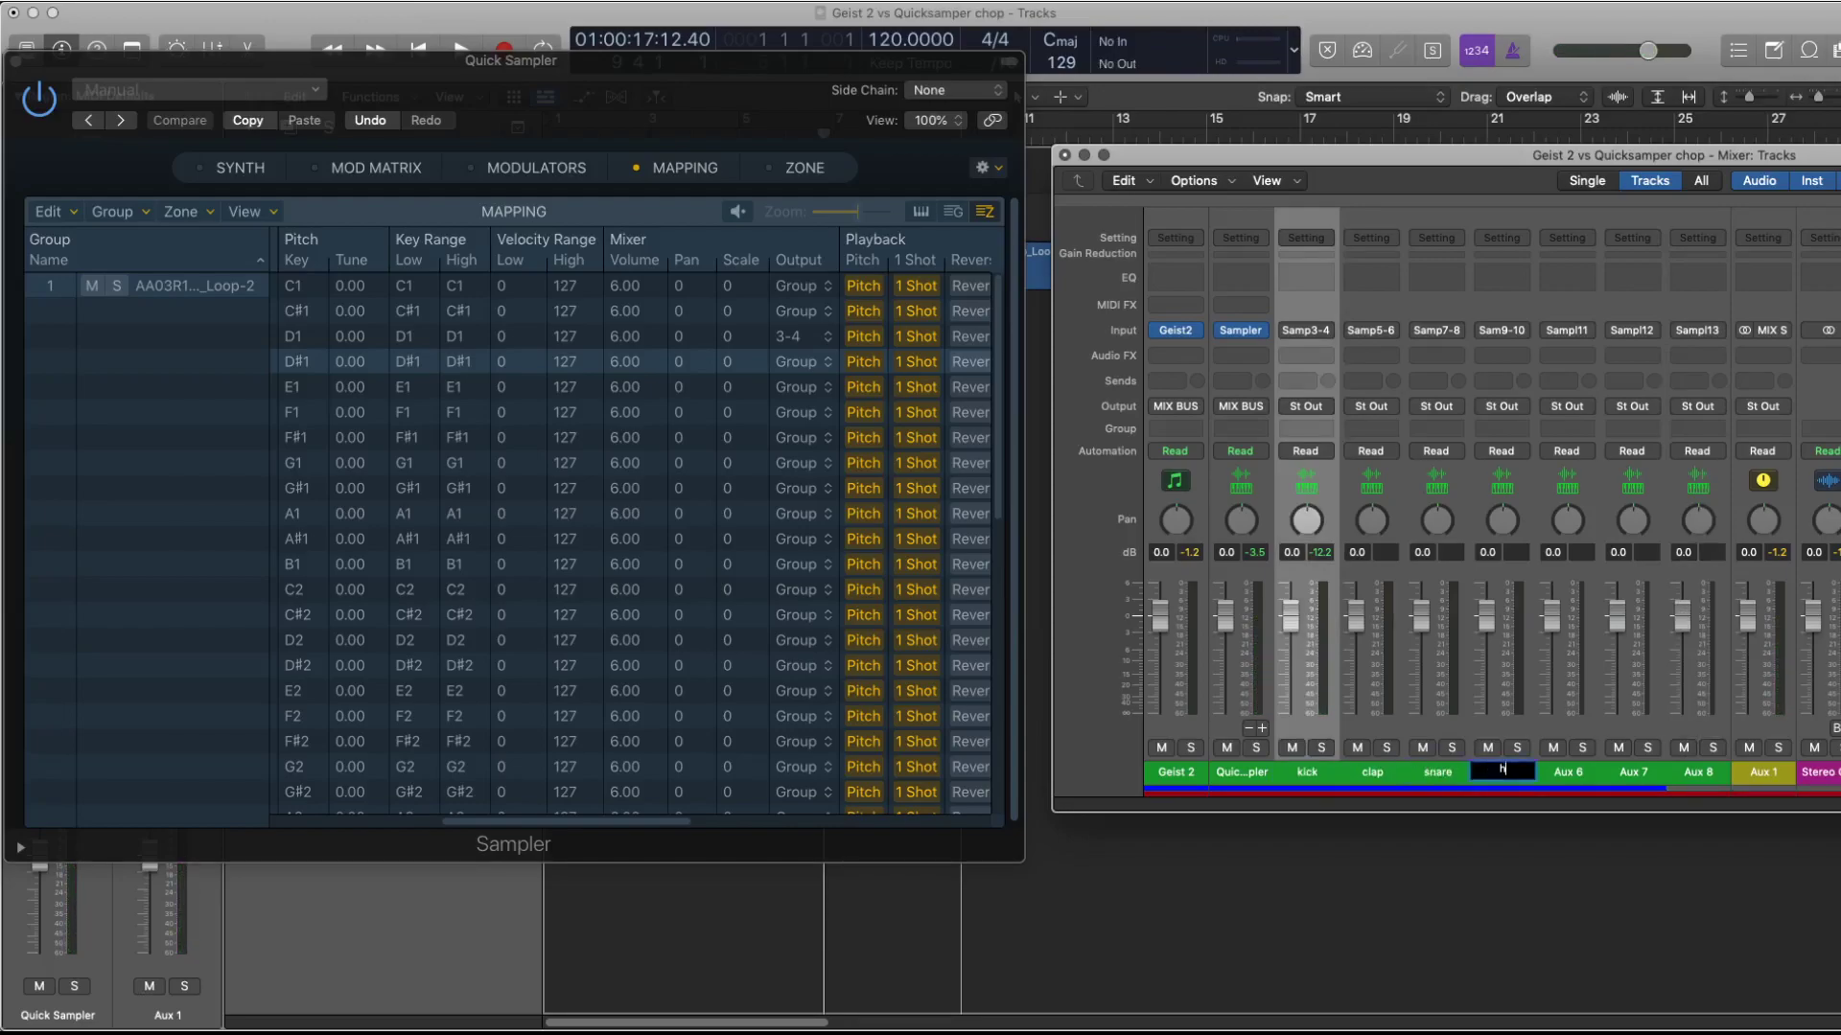
type("hihat")
key("Return")
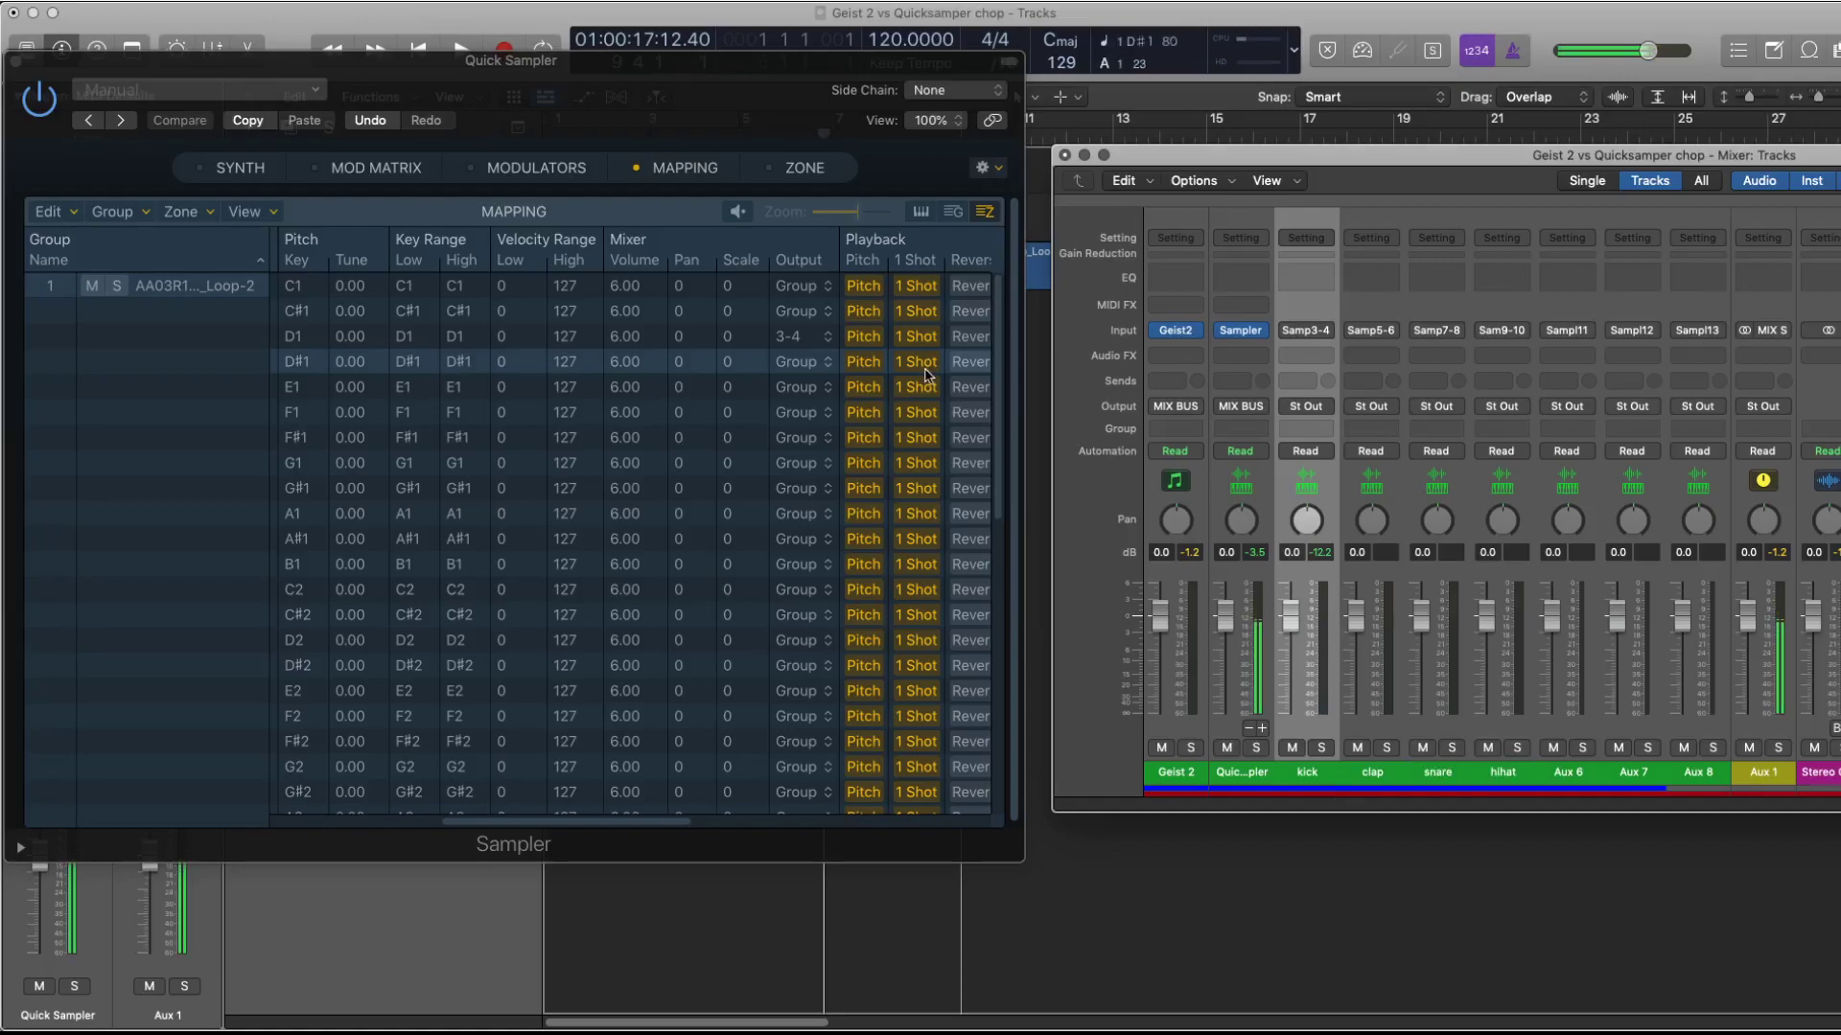
Route the D#1 zone to output 5-6 and rename that output's aux channel "snare".
left_click(814, 372)
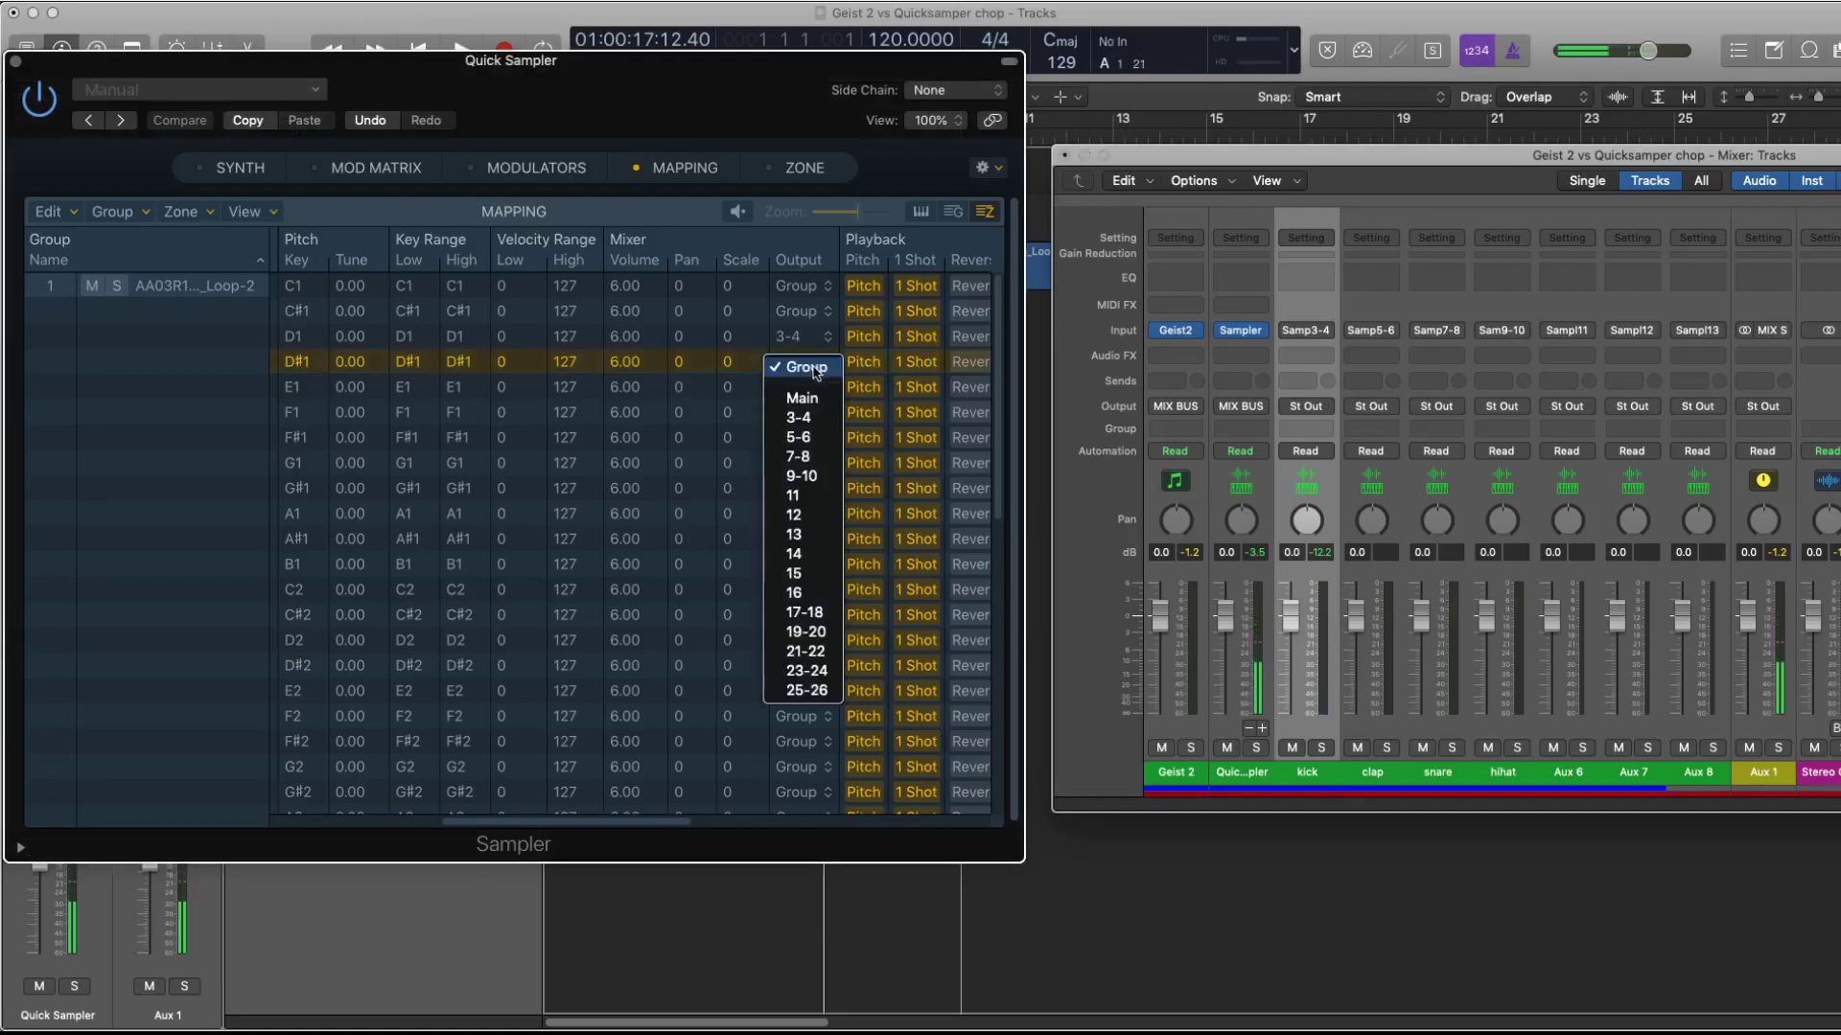
left_click(801, 437)
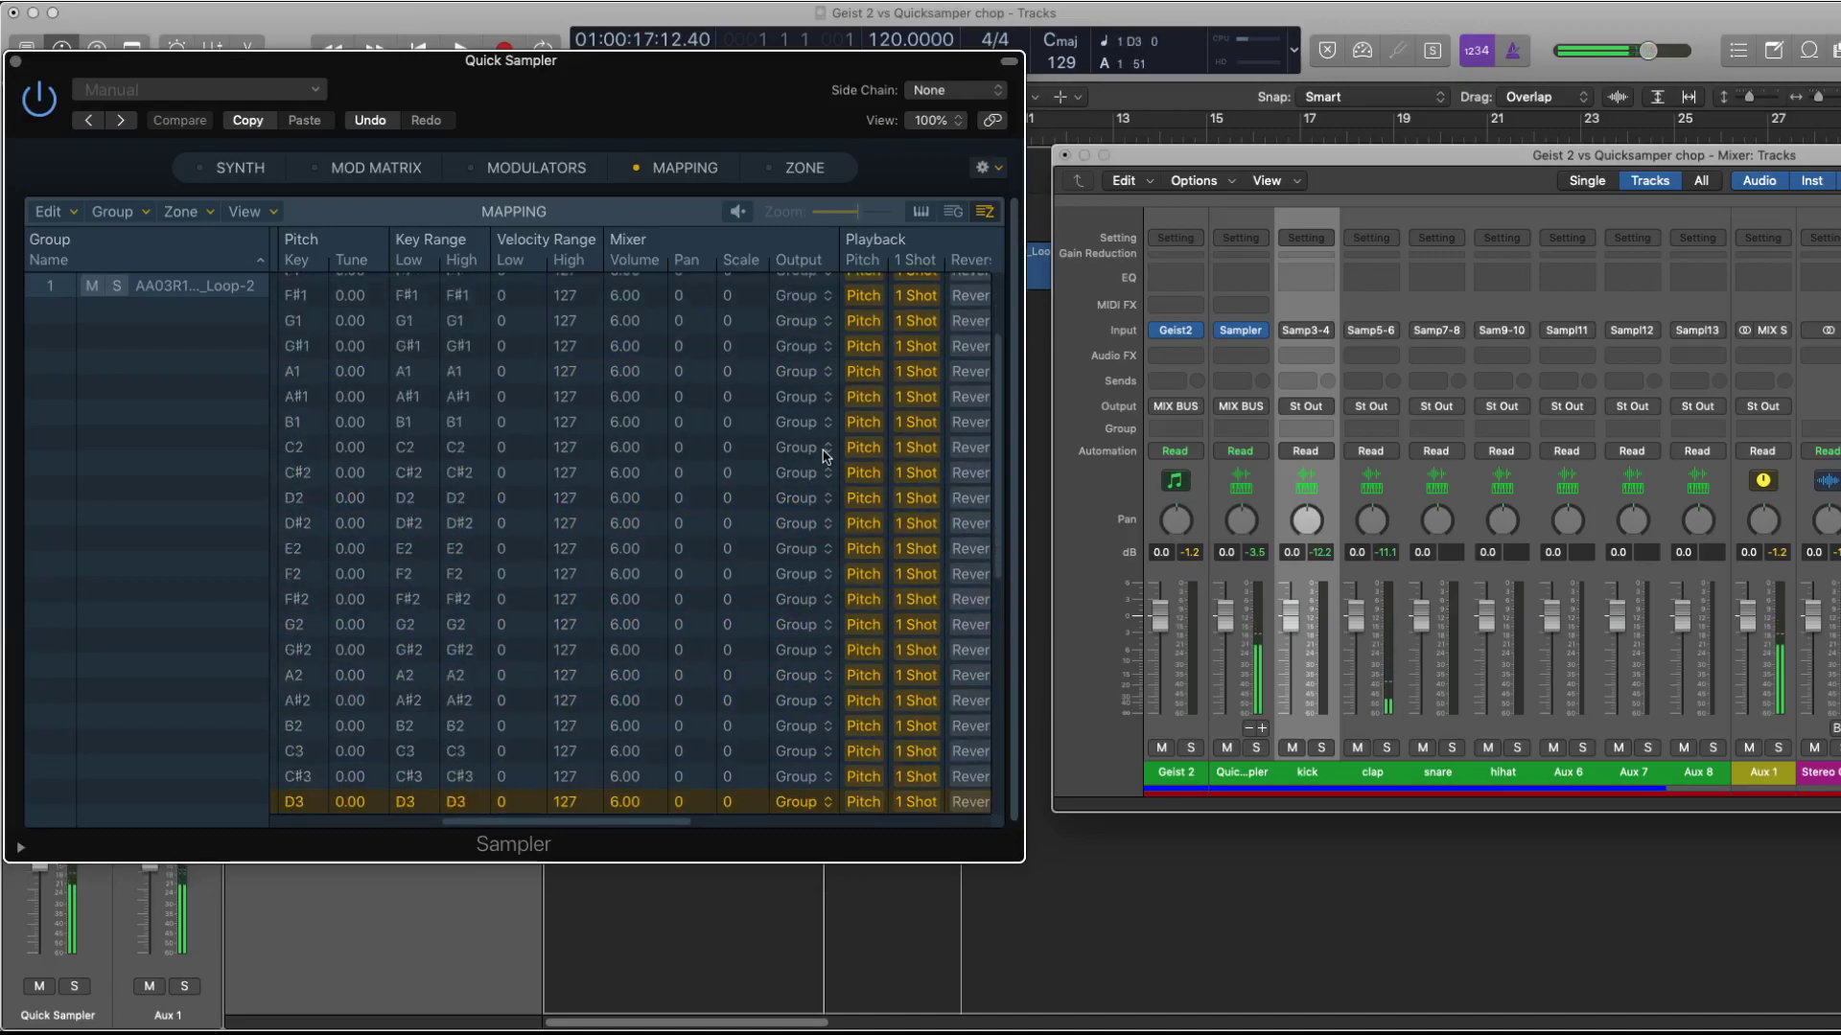
double_click(1374, 773)
type("snare")
key("Tab")
Rename the output 7-8 aux channel "hihat" and clear the custom name of the output 9-10 channel.
type("h")
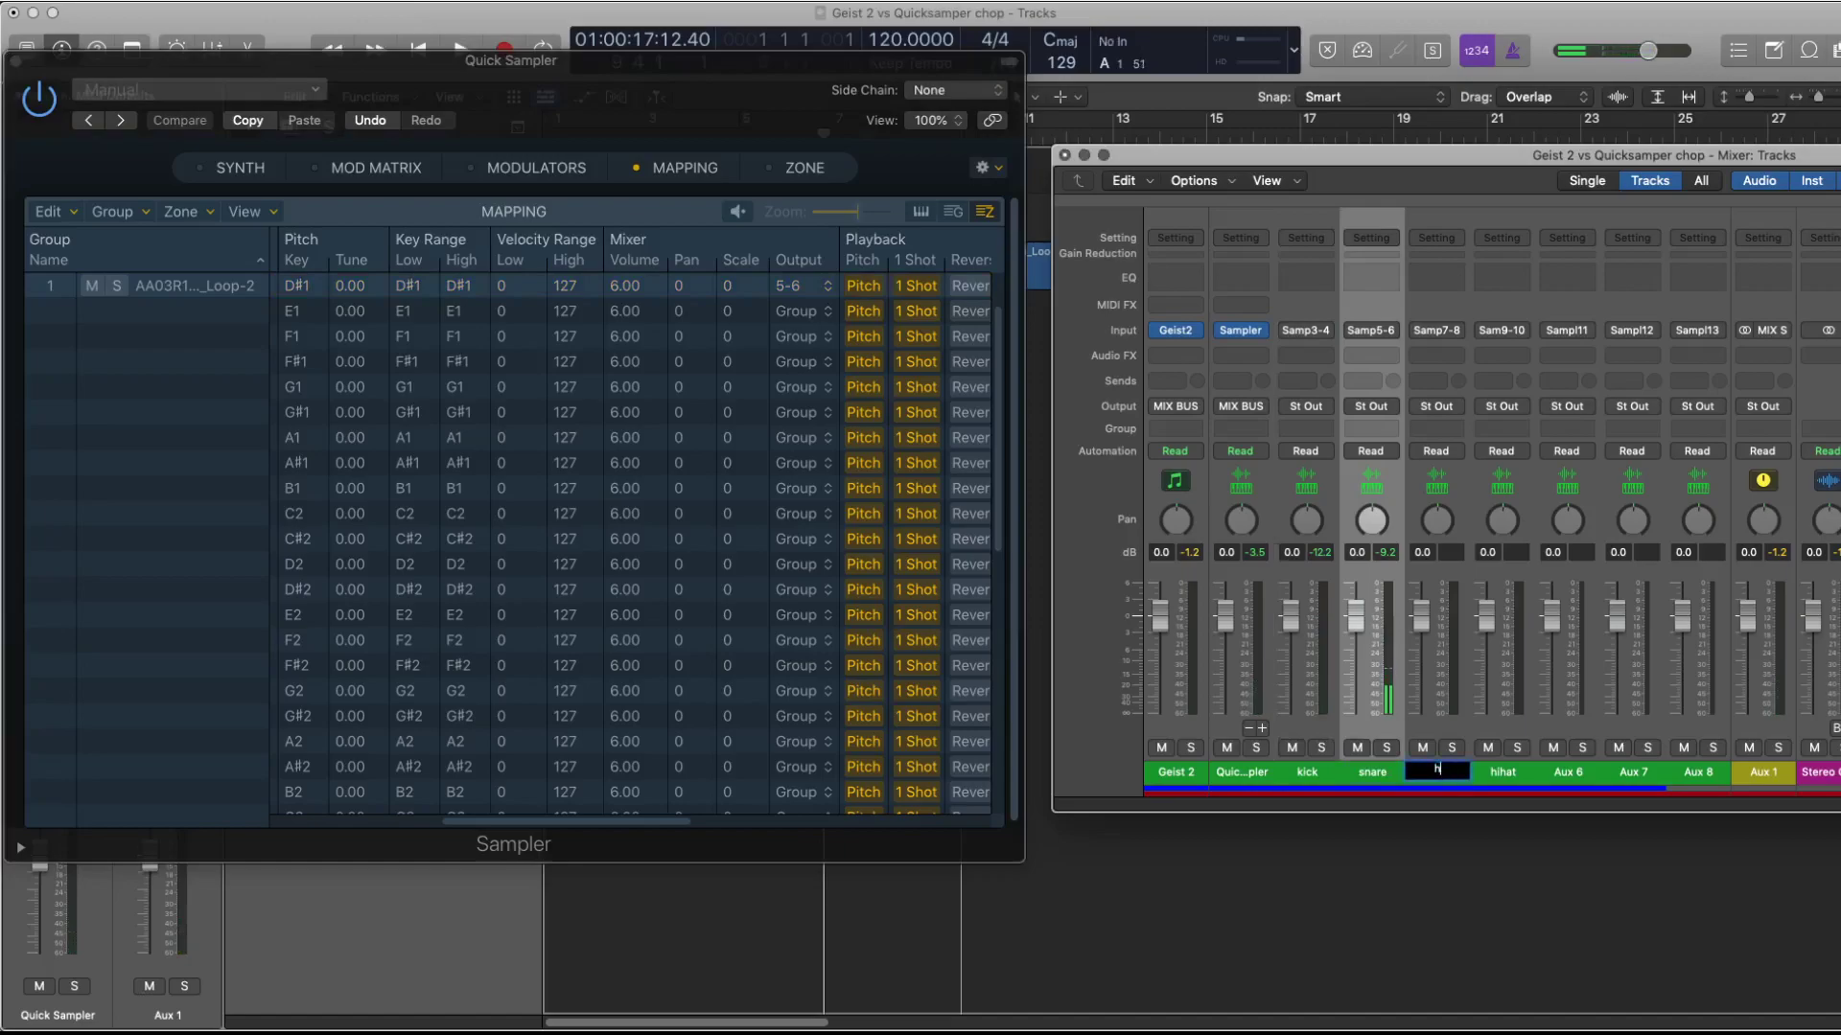
type("ihat")
key("Tab")
key("BackSpace")
key("Return")
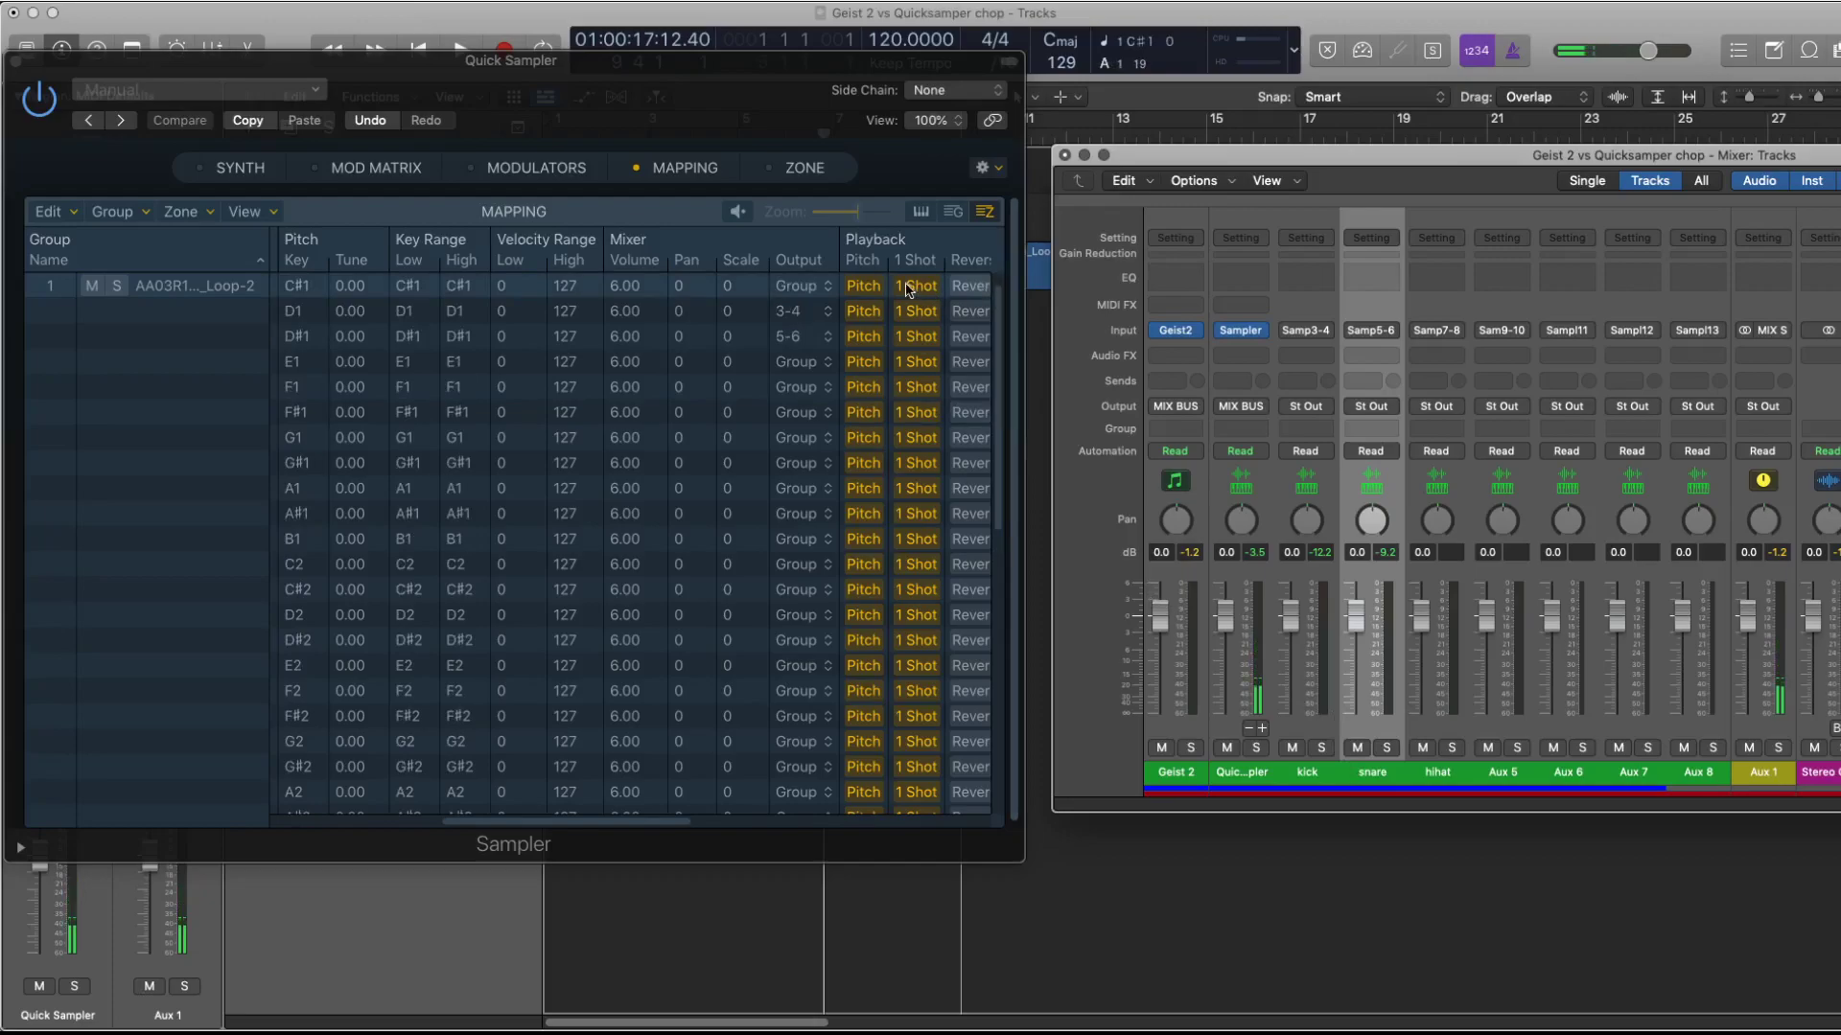
Route the C#1 and E1 zones to output 7-8.
left_click(824, 287)
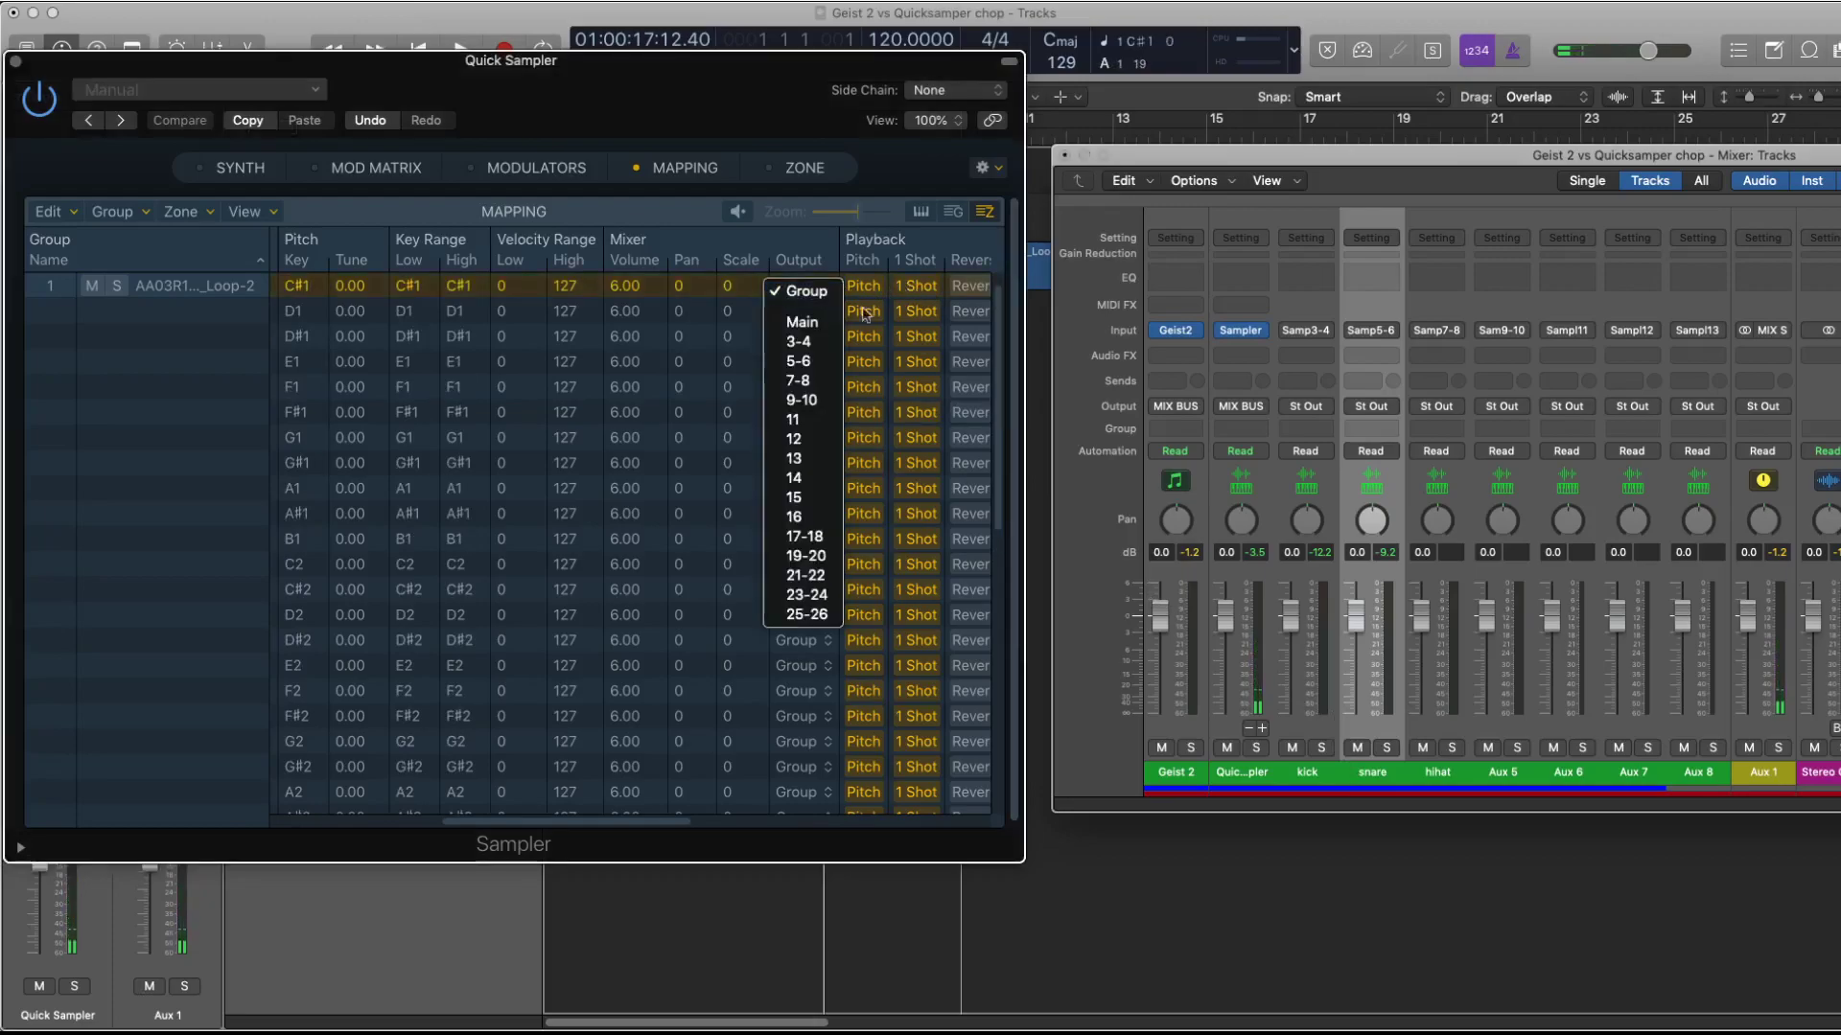
left_click(830, 393)
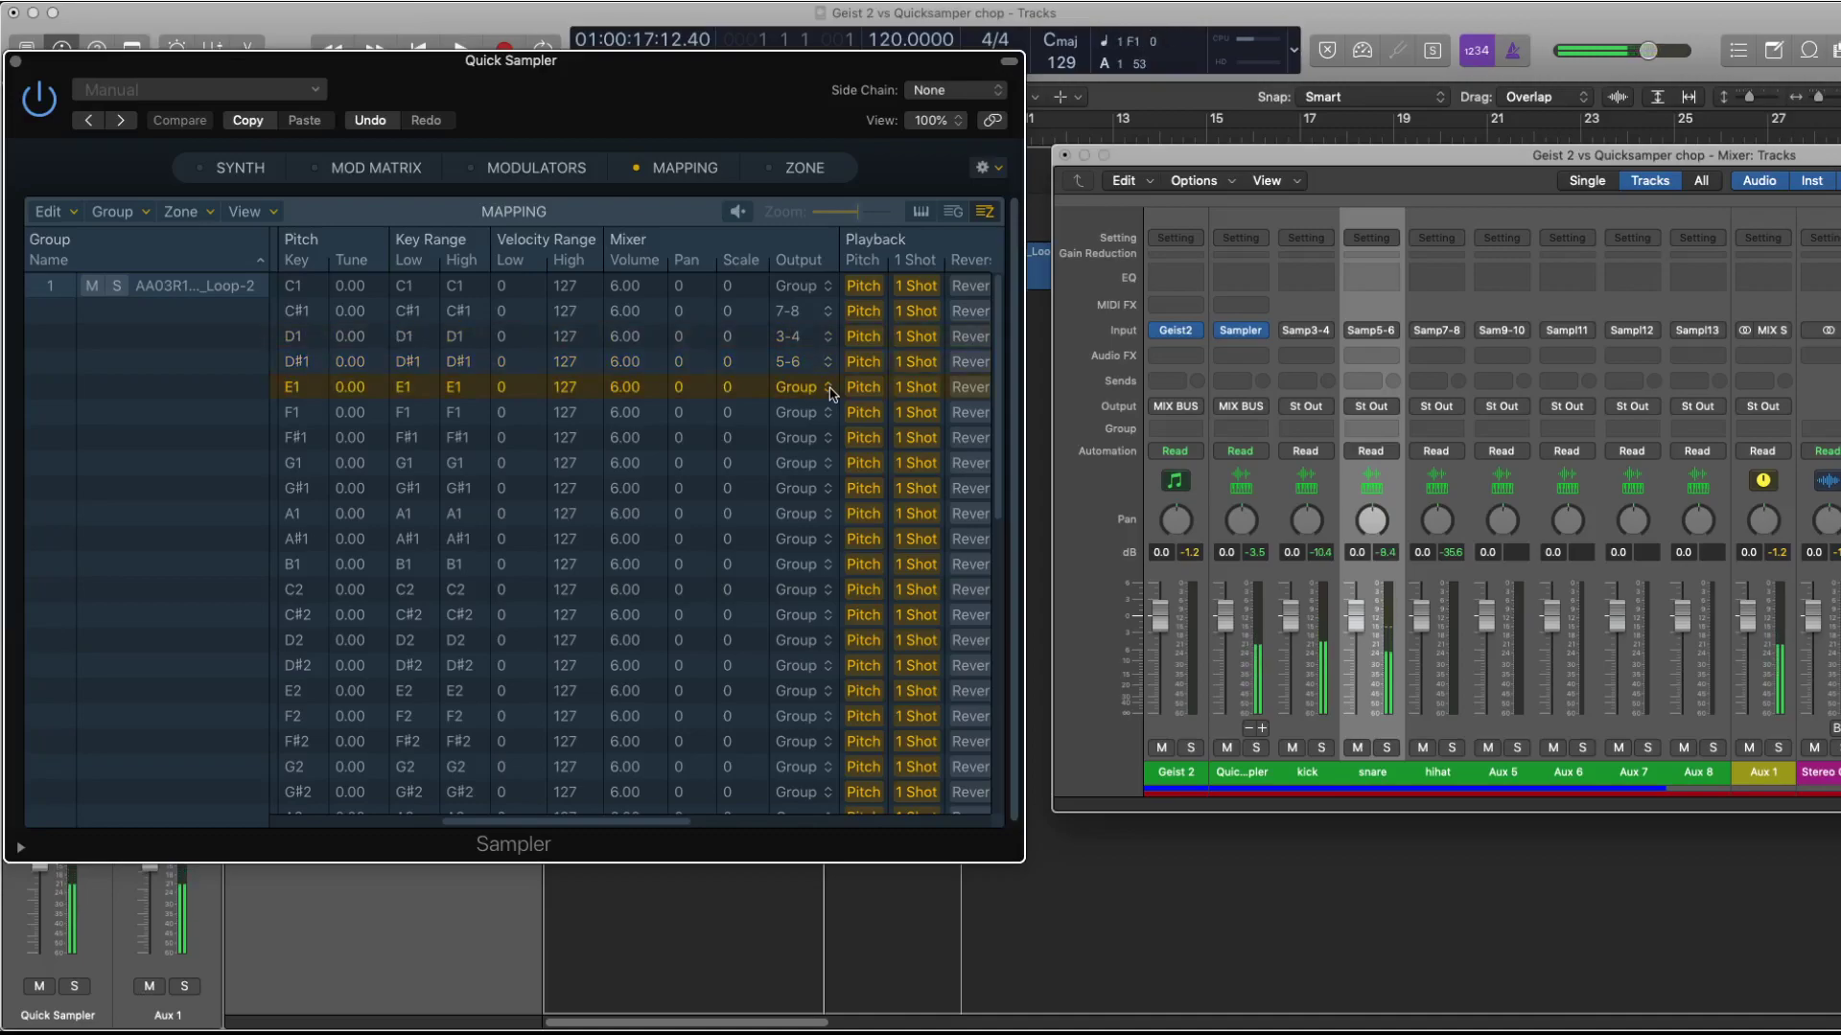
left_click(799, 386)
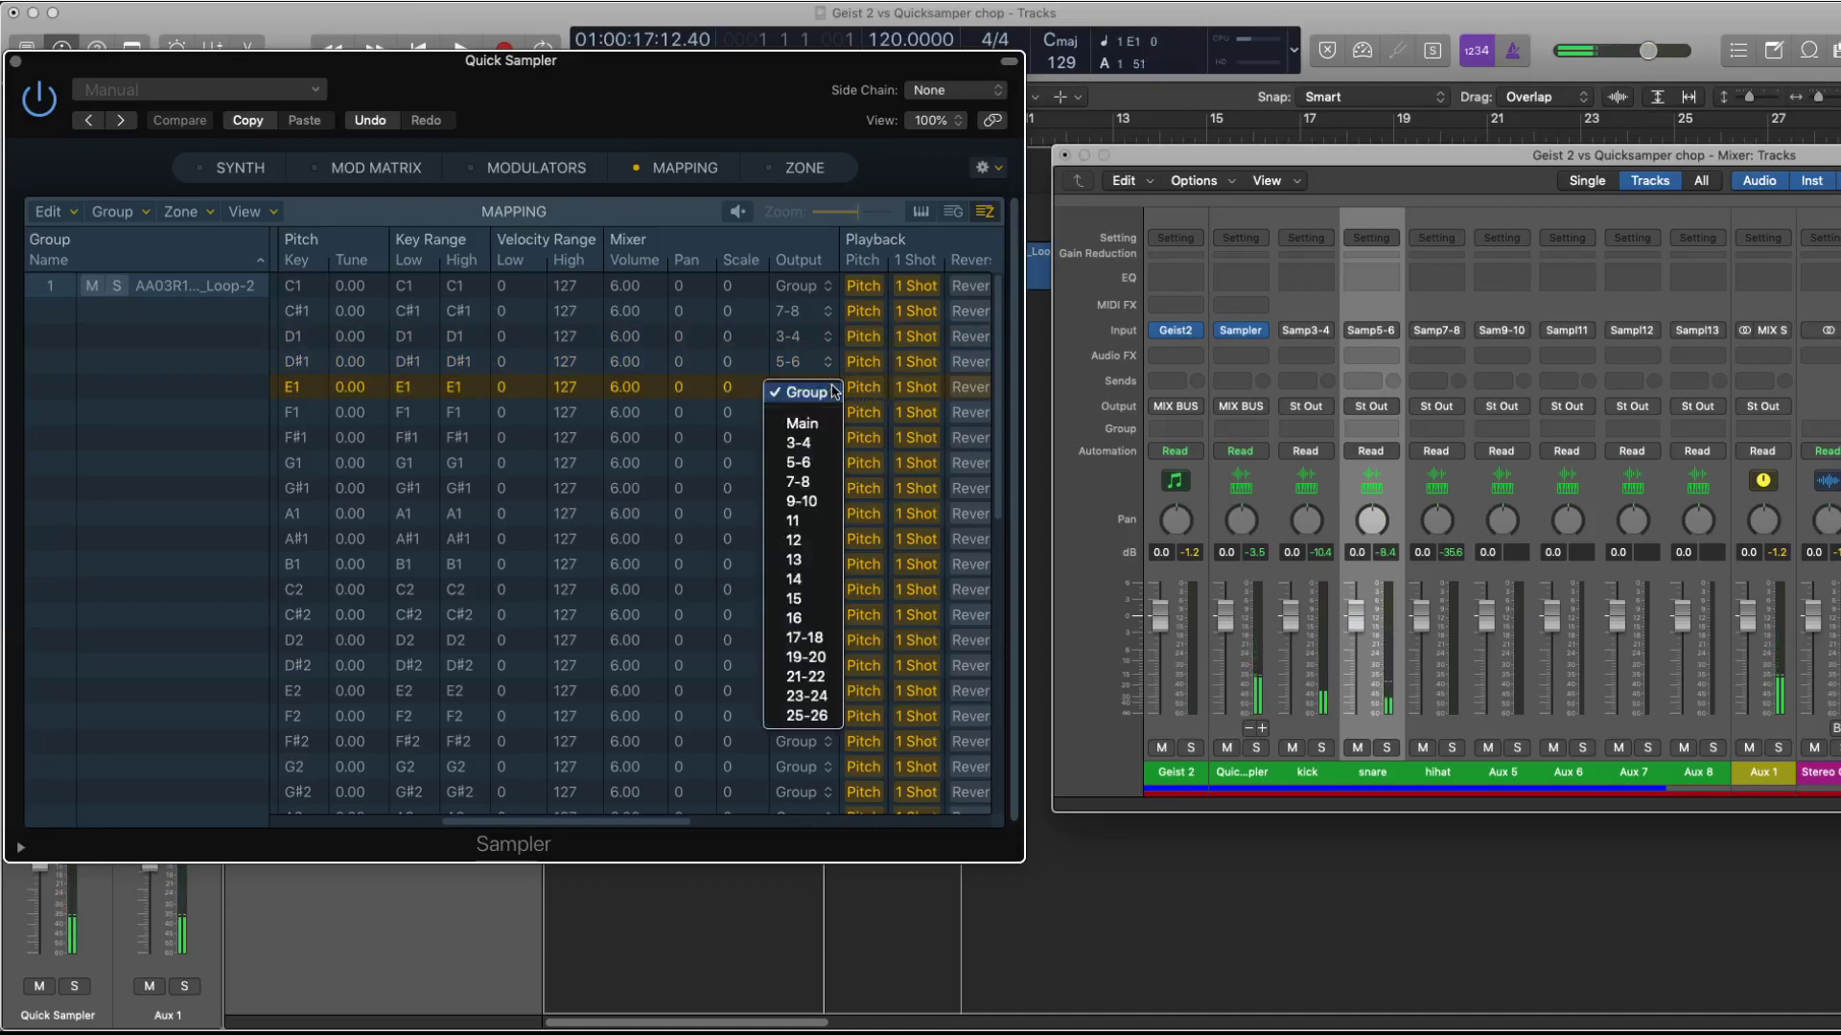
left_click(808, 484)
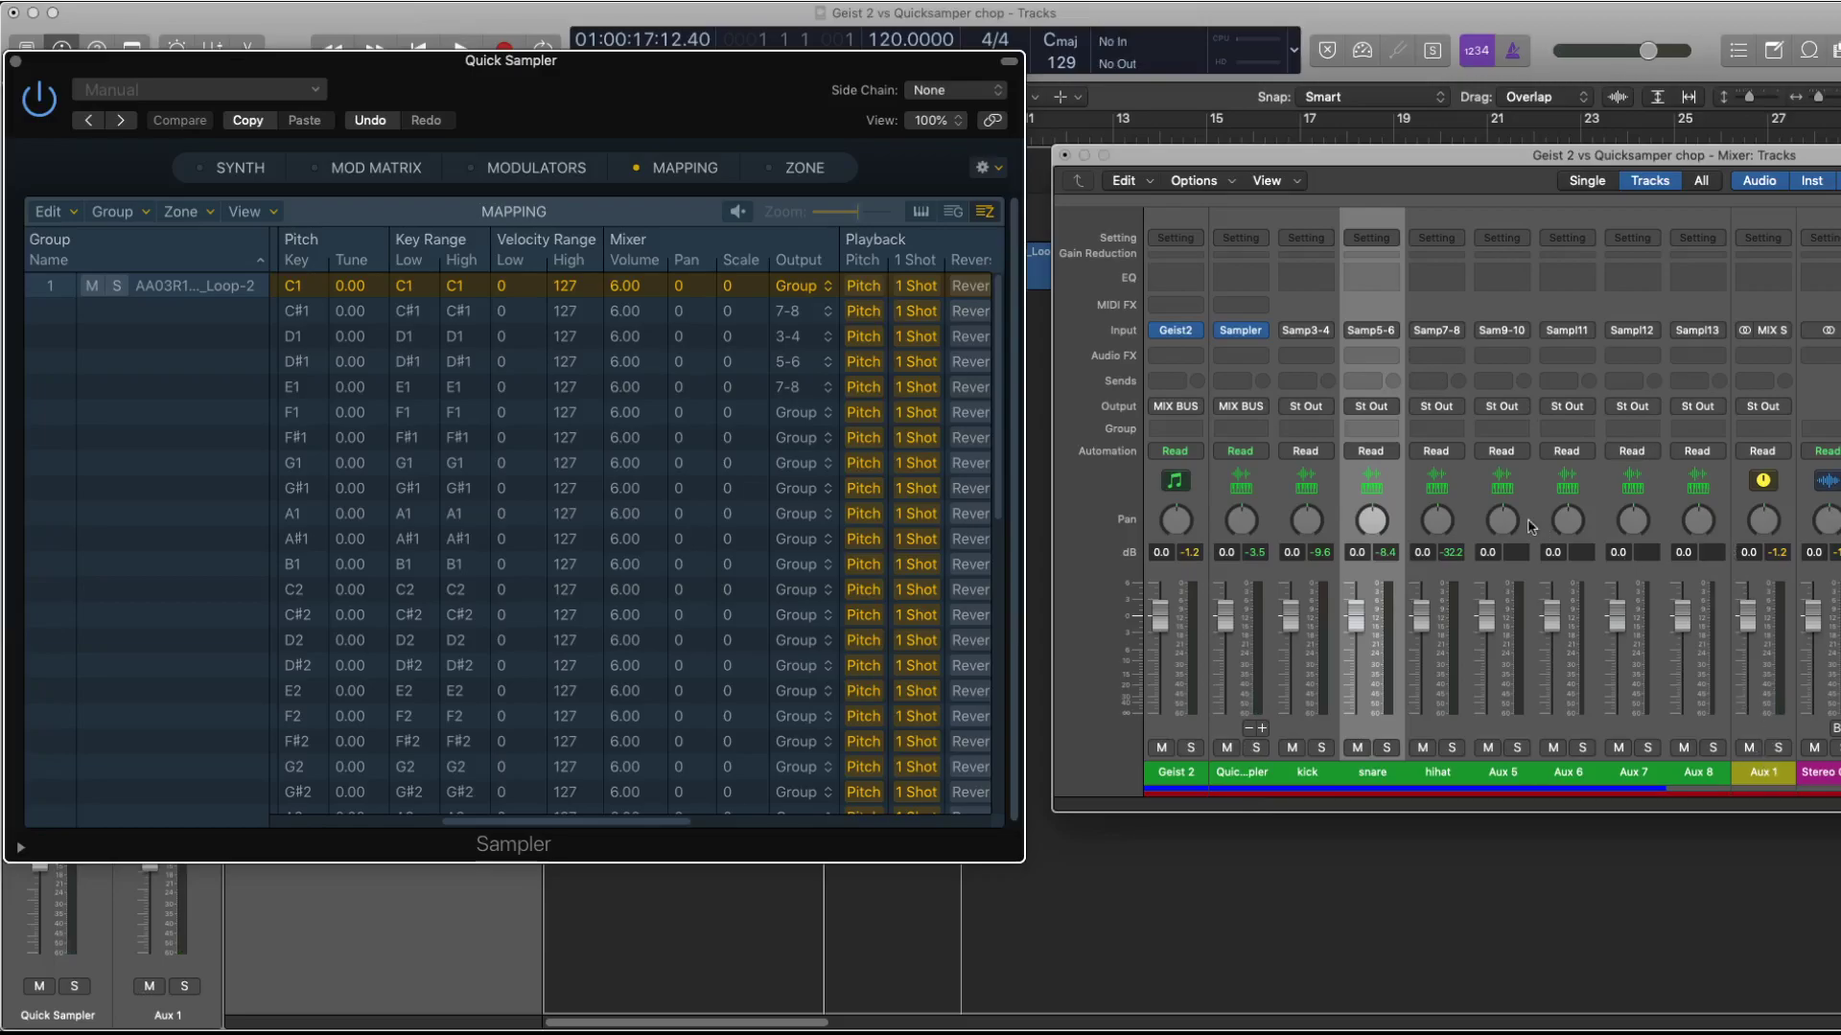
Move the Sampler window away from the mixer's first channels and close it.
left_click_drag(581, 74, 1099, 141)
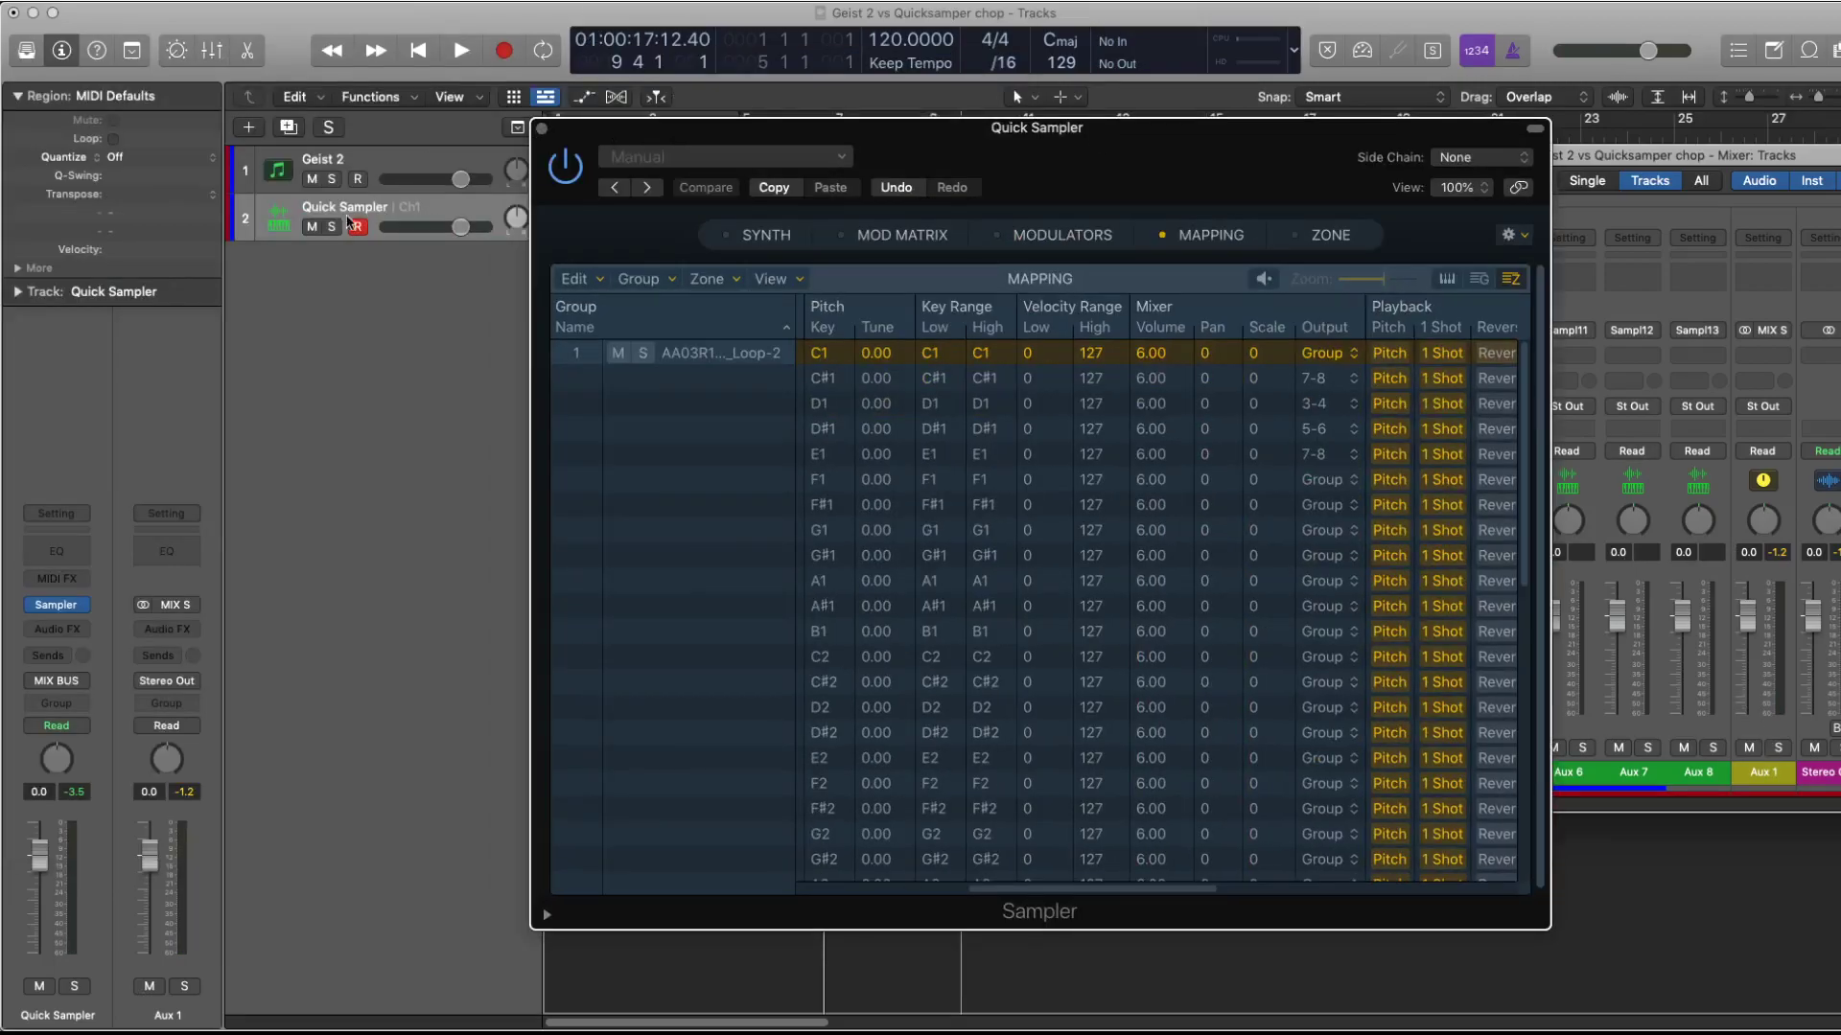
left_click_drag(795, 136, 644, 228)
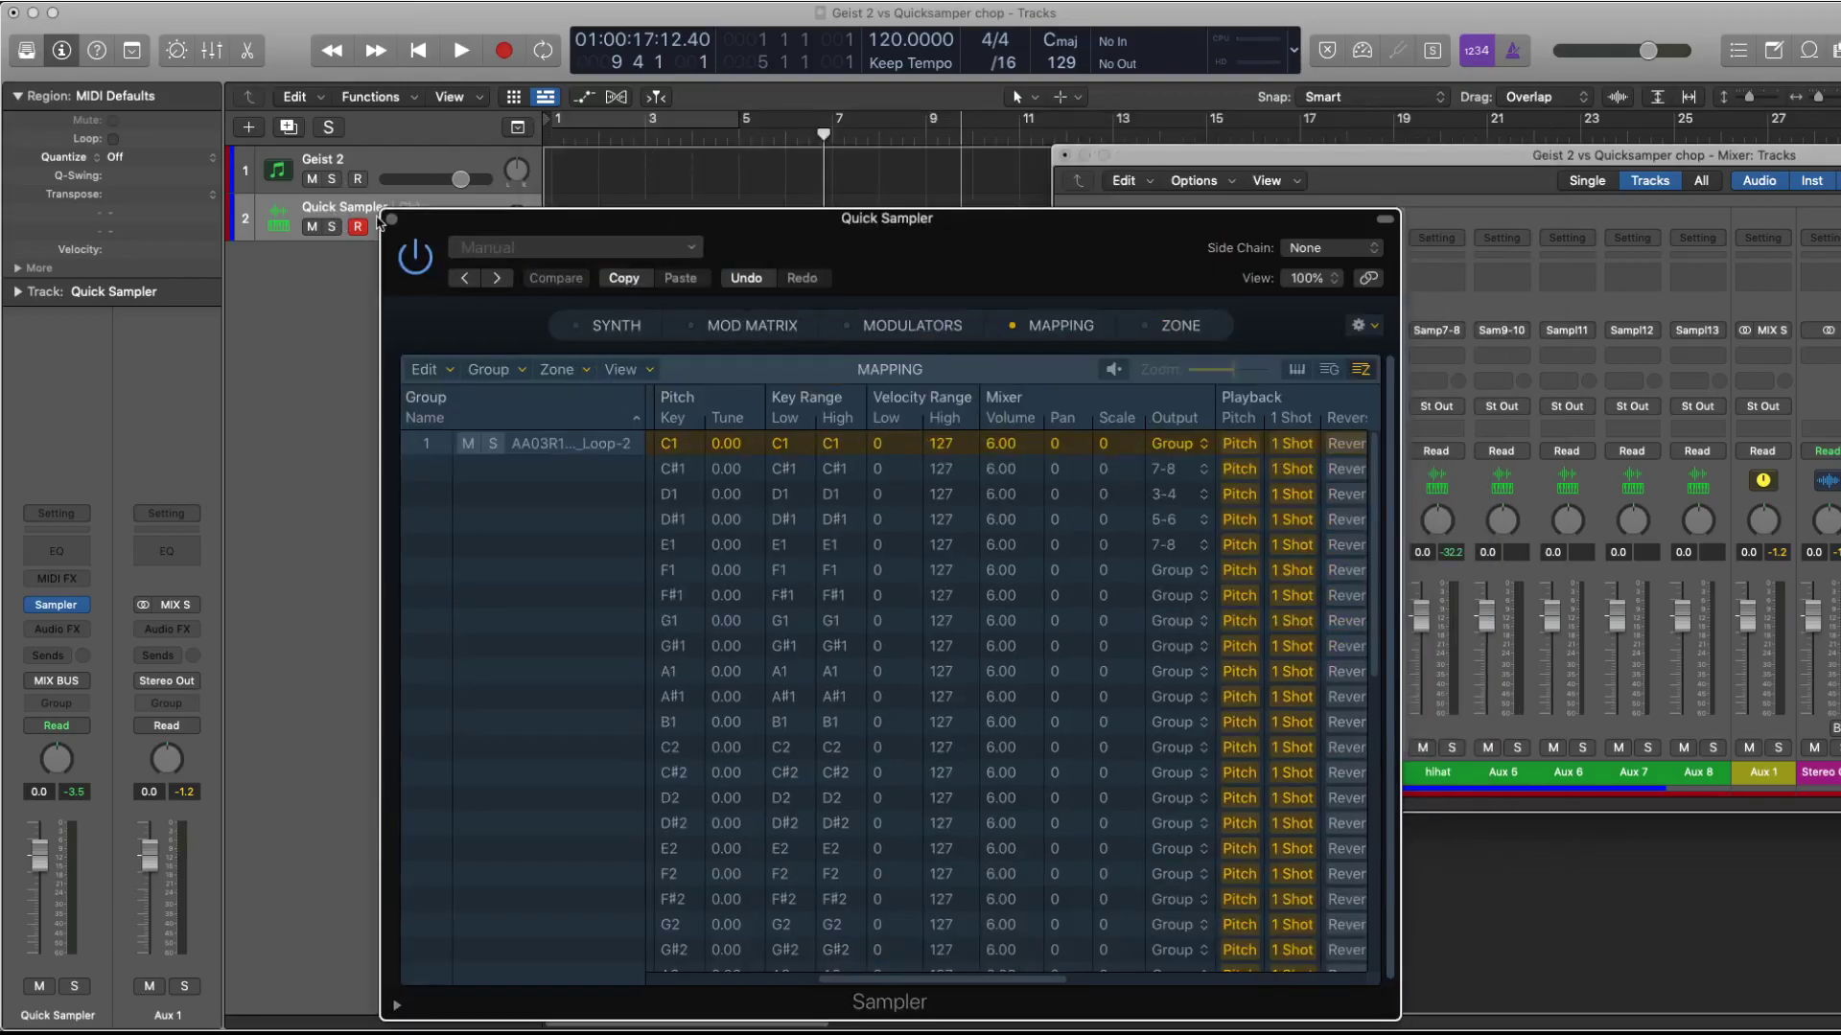
key("super+w")
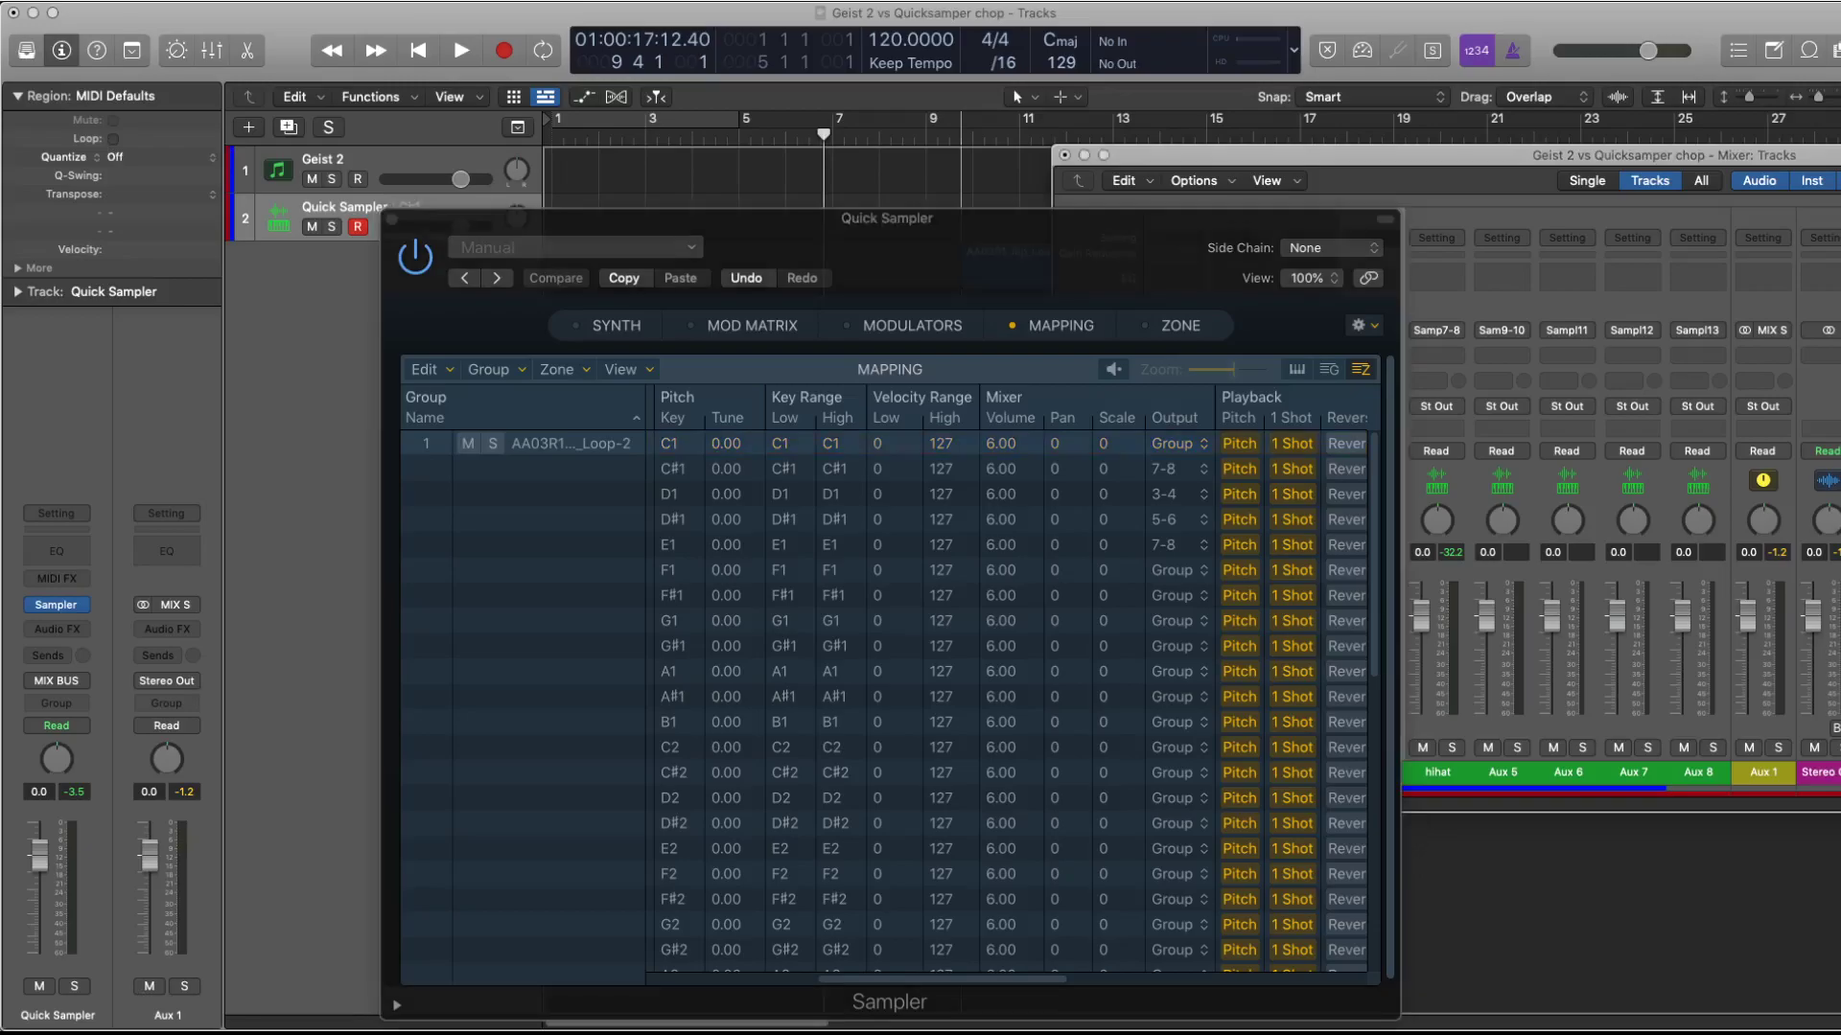